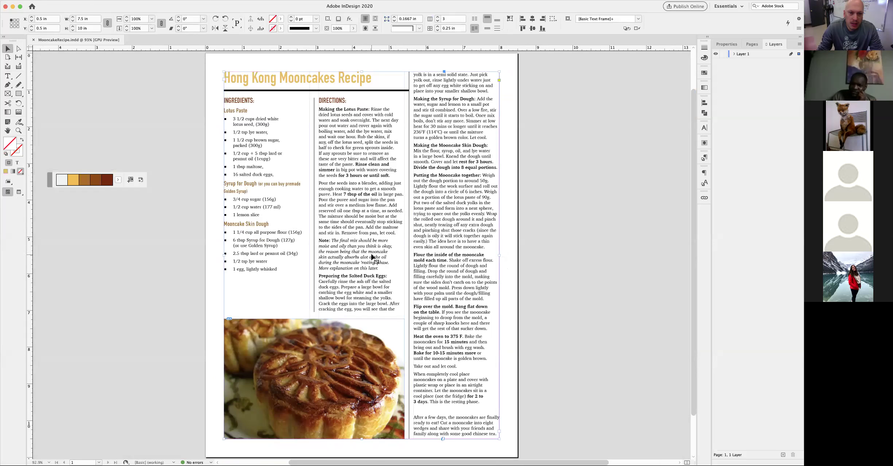
Try moving the three-column recipe text frame away from its place, undo the move and deselect it.
drag(372, 257, 381, 287)
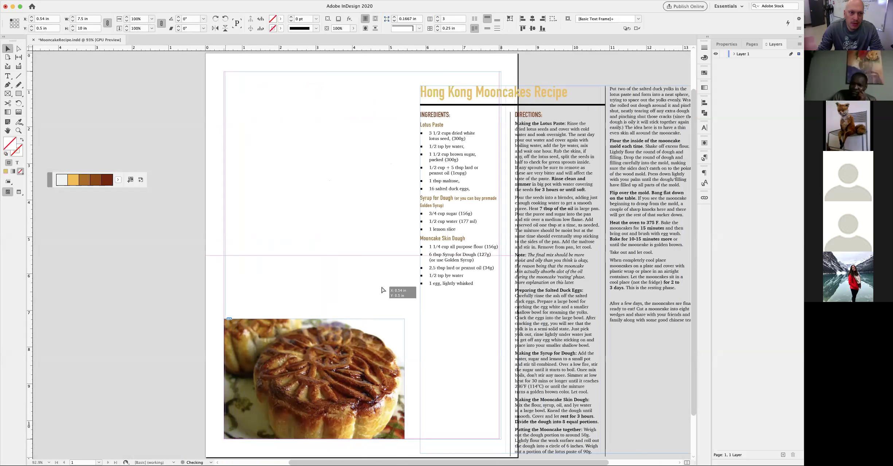
key(super+z)
click(500, 305)
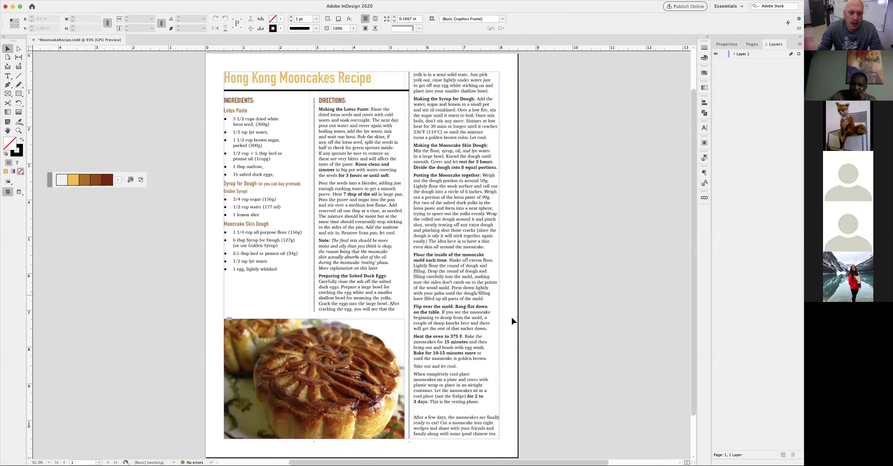
click(378, 353)
click(612, 305)
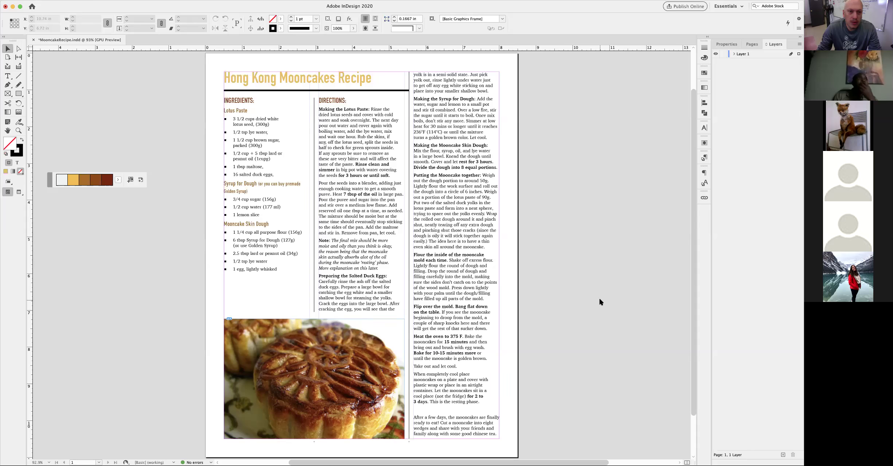
Create a new 8.5 x 11 in document with 3 columns, a 0.25 in gutter and 0.5 in margins.
key(super+n)
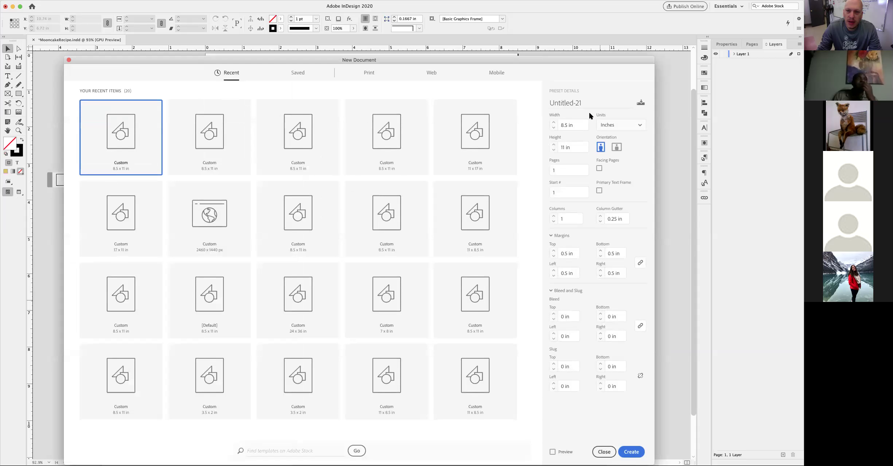
drag(554, 58, 509, 167)
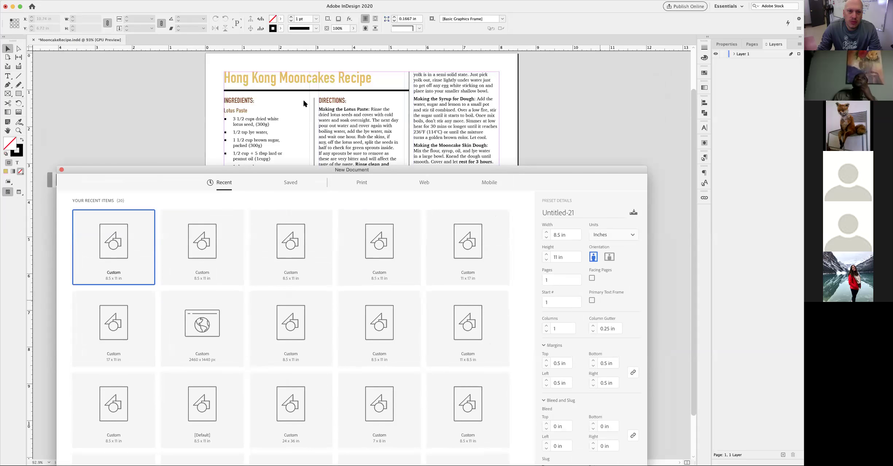
click(545, 326)
drag(476, 169, 474, 116)
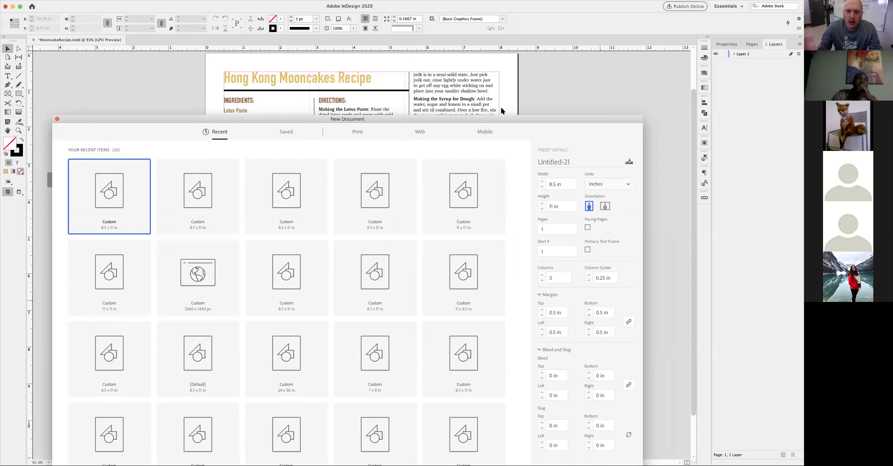
drag(505, 118, 488, 43)
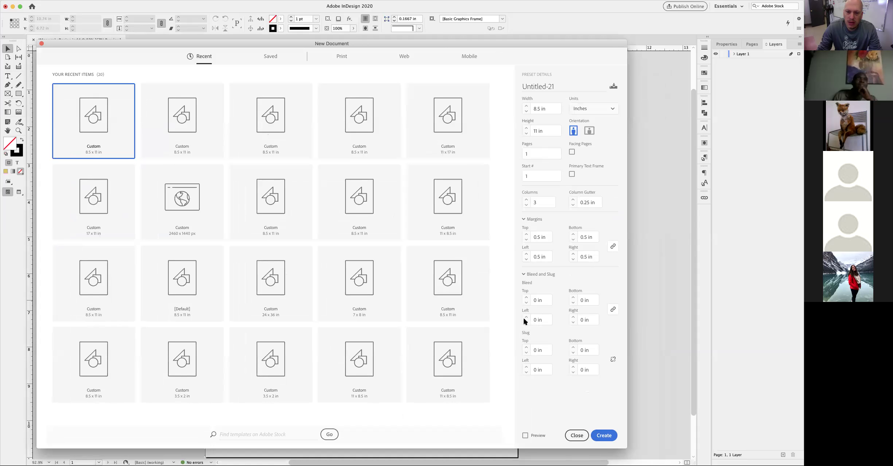
drag(463, 42, 490, 23)
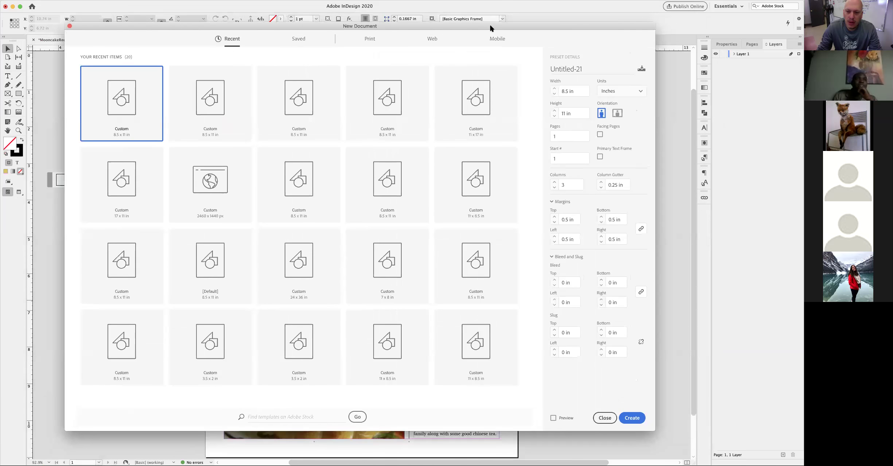
click(632, 419)
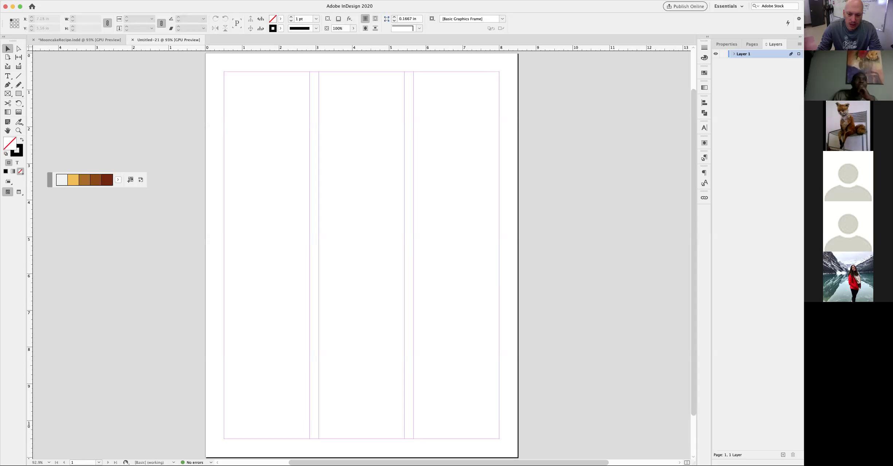
Create a 7.5 x 10 in text frame filling the page margins and paste the mooncake recipe text into it.
key(t)
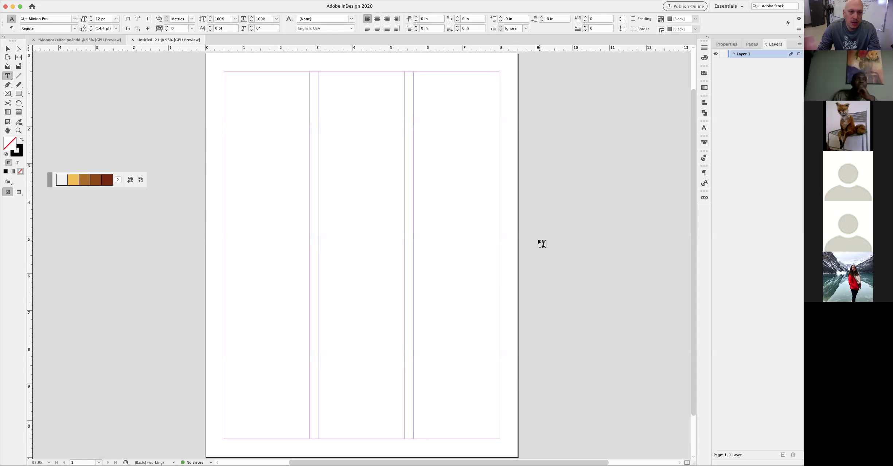
drag(224, 72, 499, 437)
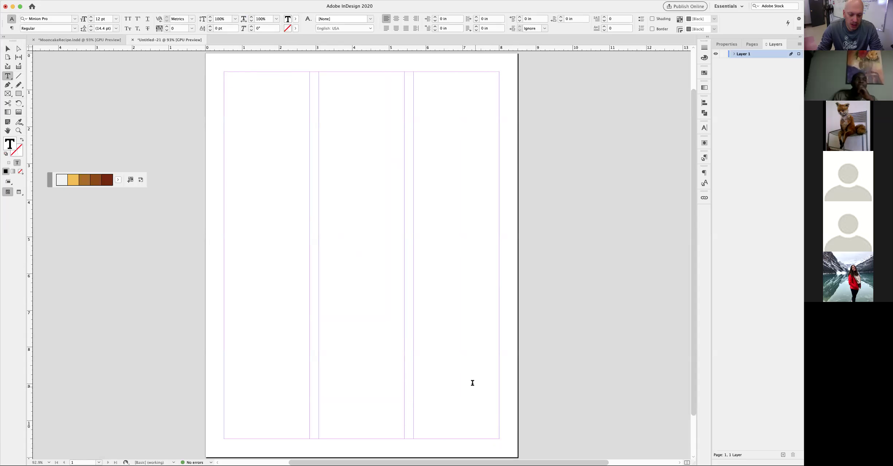
key(super+v)
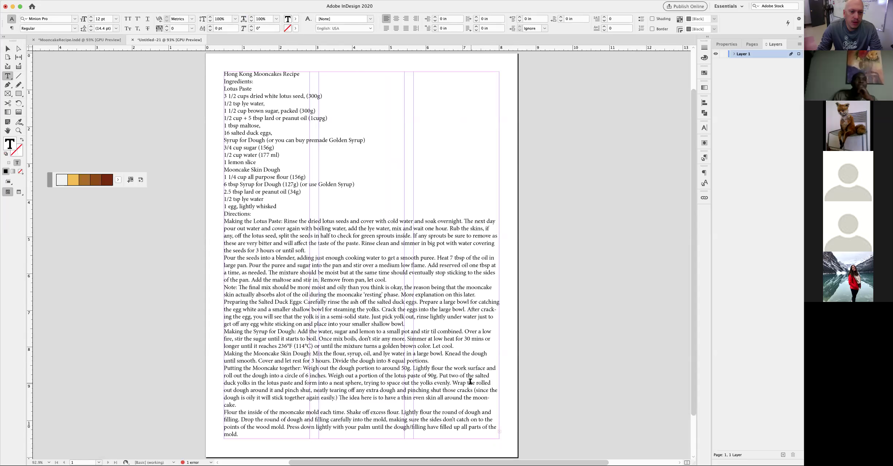
click(374, 329)
click(9, 49)
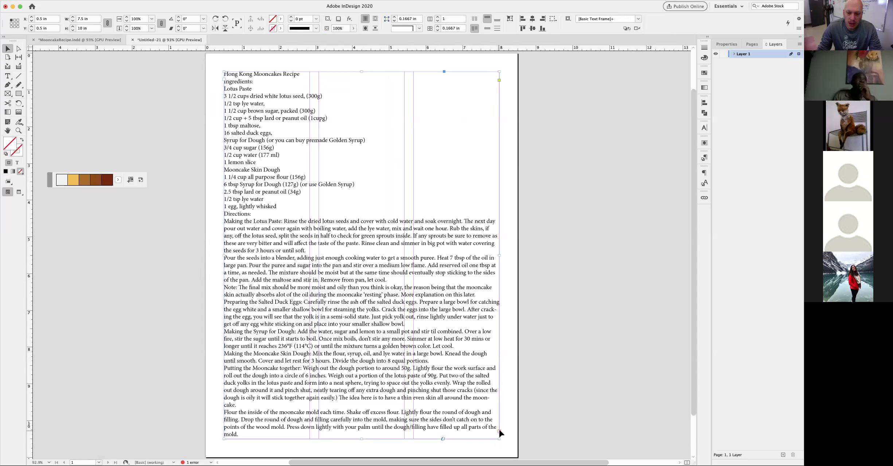
Highlight all the pasted recipe text, deselect it, and compare the page with the finished MooncakeRecipe.indd layout.
triple_click(425, 330)
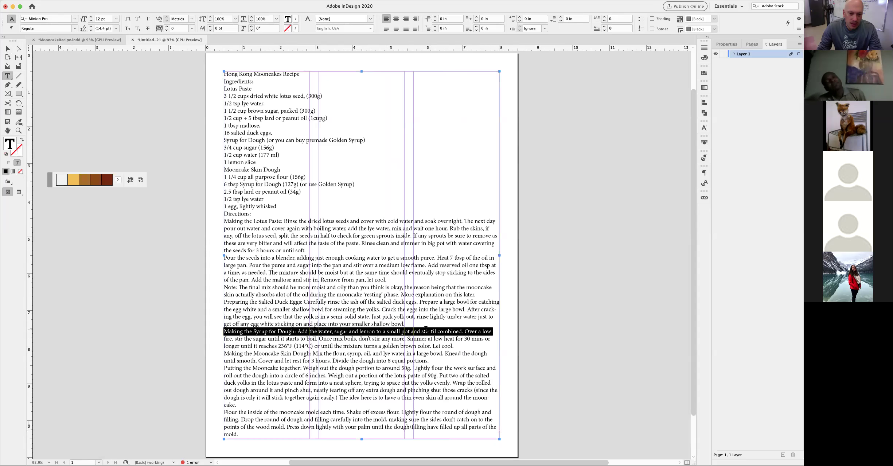
key(super+a)
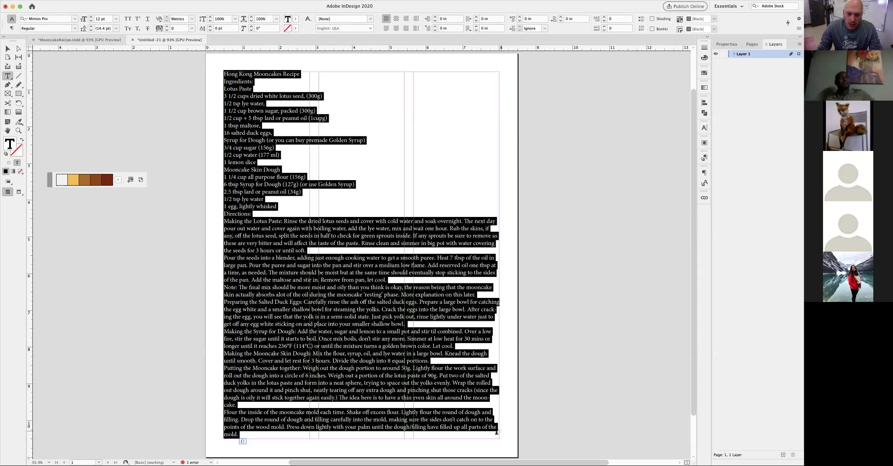
key(Escape)
click(625, 202)
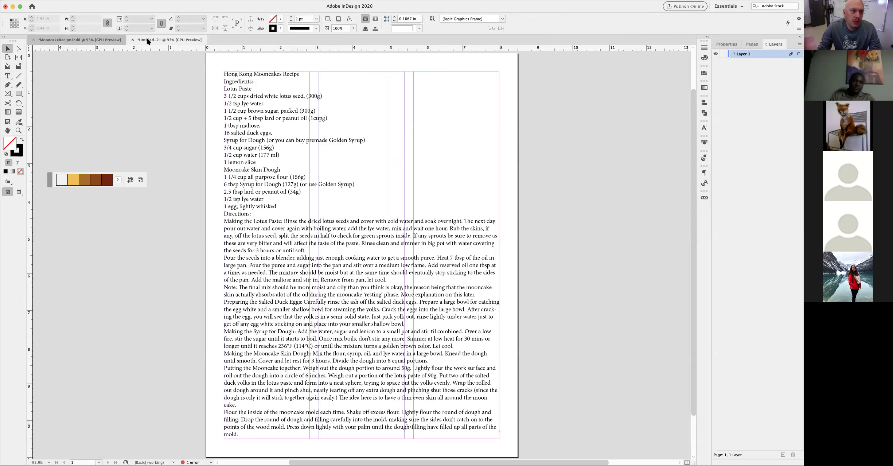
click(149, 41)
click(156, 39)
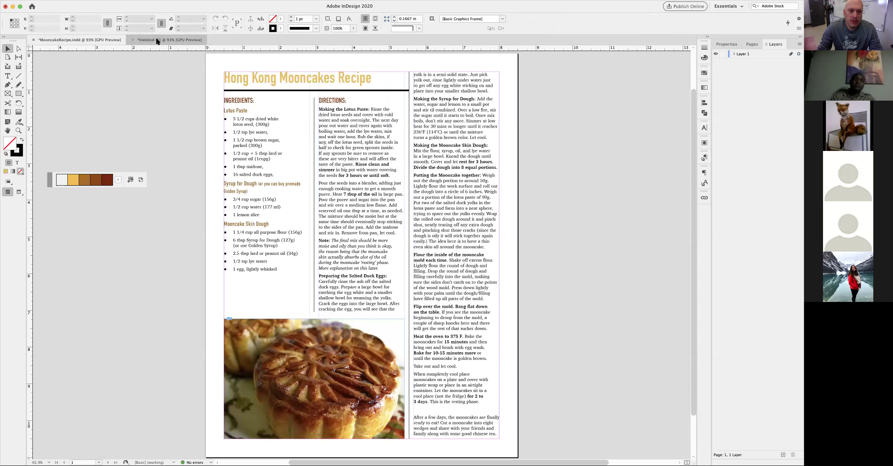
Set the recipe text frame to 3 columns with a 0.25 in gutter in its Text Frame Options.
click(380, 188)
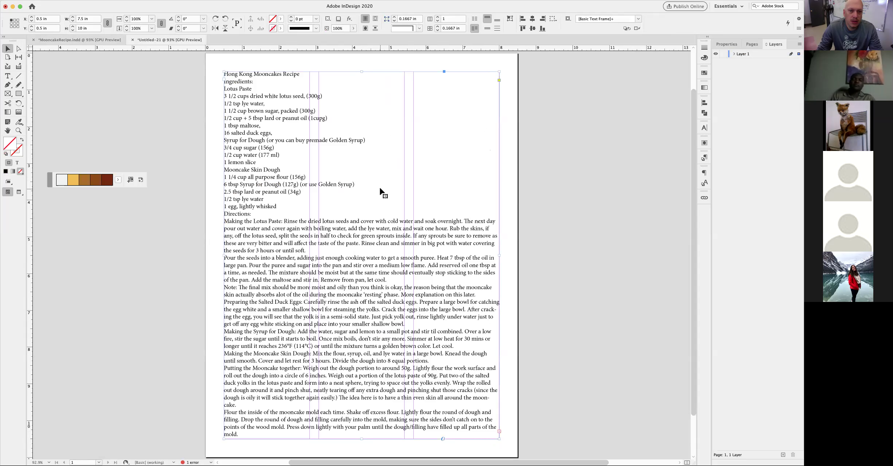
right_click(376, 210)
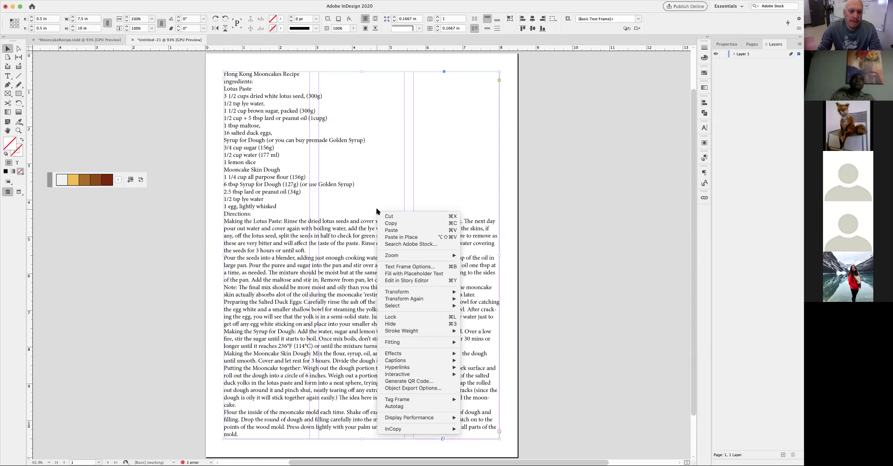
click(413, 267)
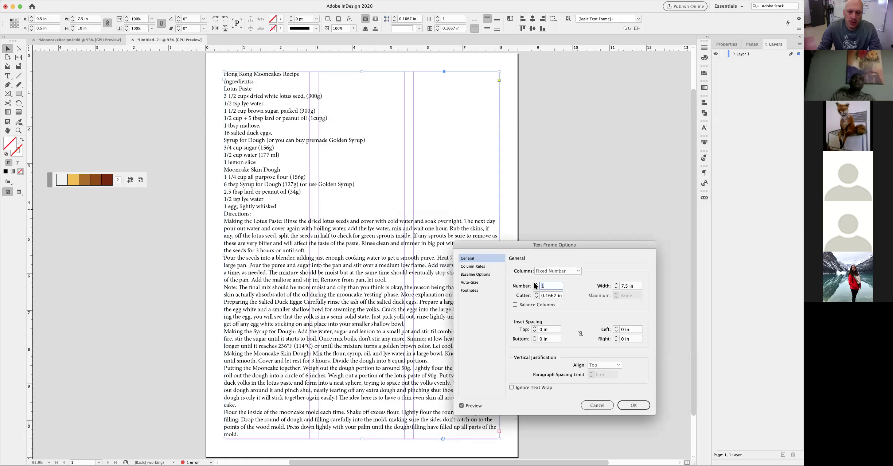
click(535, 285)
click(535, 284)
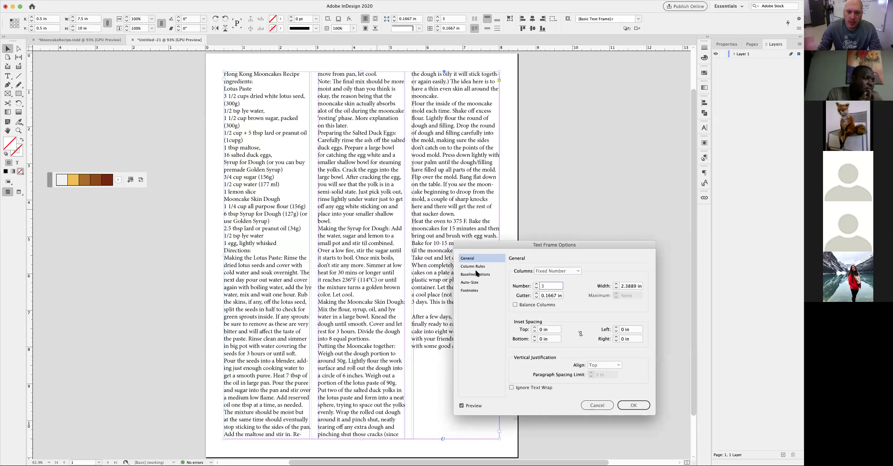
click(536, 294)
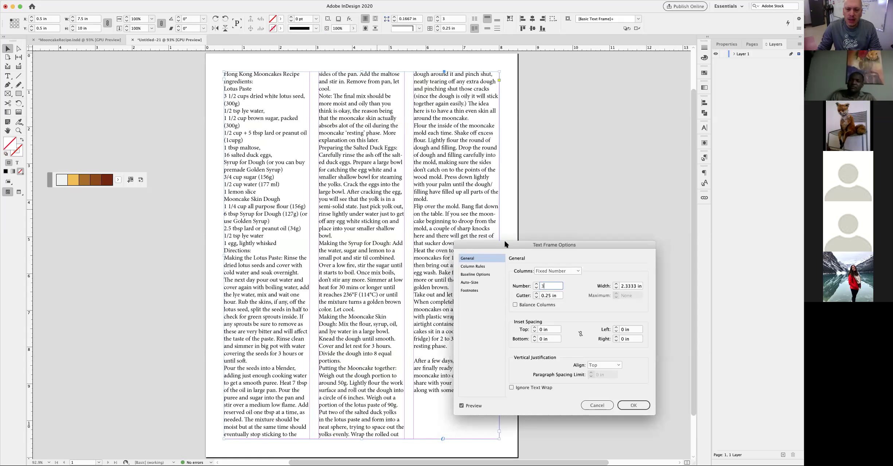
Insert column rules between the recipe text frame's columns.
drag(505, 241, 523, 132)
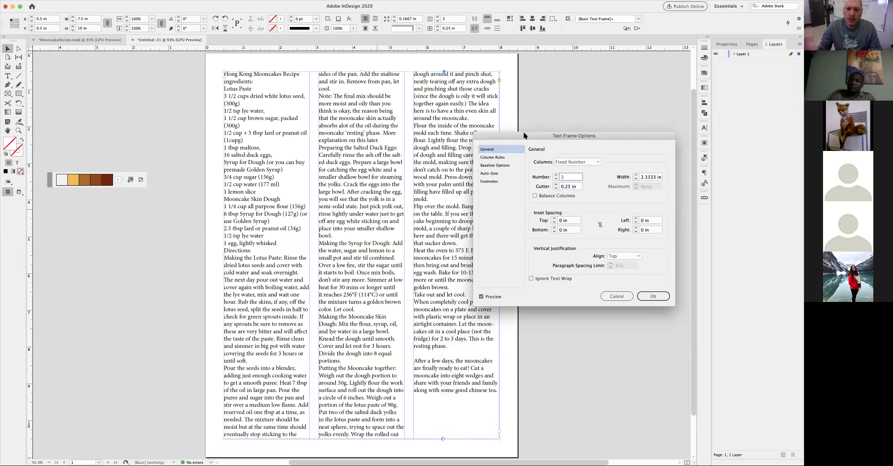
click(491, 157)
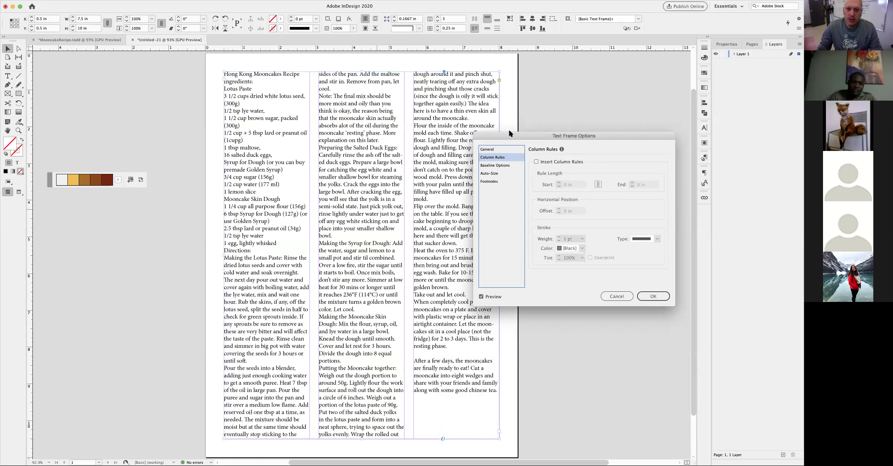
click(536, 161)
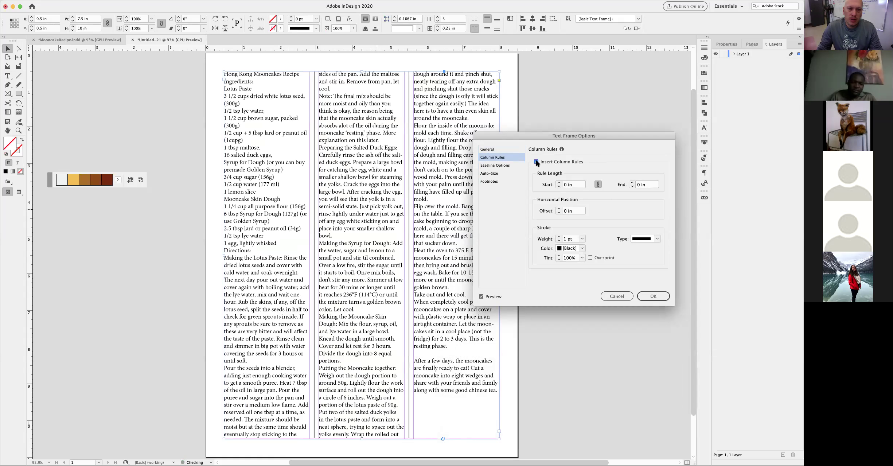
Try out different rule lengths for the column rules and return the start and end offsets to 0 in.
click(559, 182)
click(558, 182)
click(559, 182)
click(559, 183)
click(558, 185)
click(558, 186)
click(559, 186)
click(558, 185)
click(558, 185)
click(558, 185)
click(558, 183)
click(558, 182)
click(558, 183)
click(559, 183)
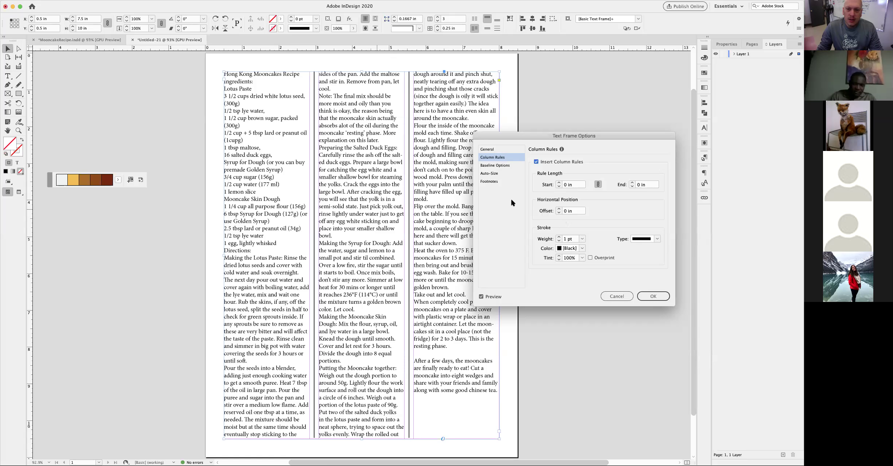
Set the column rules' stroke weight to 0.5 pt and tint to 60%, apply the frame options and deselect the frame.
click(582, 238)
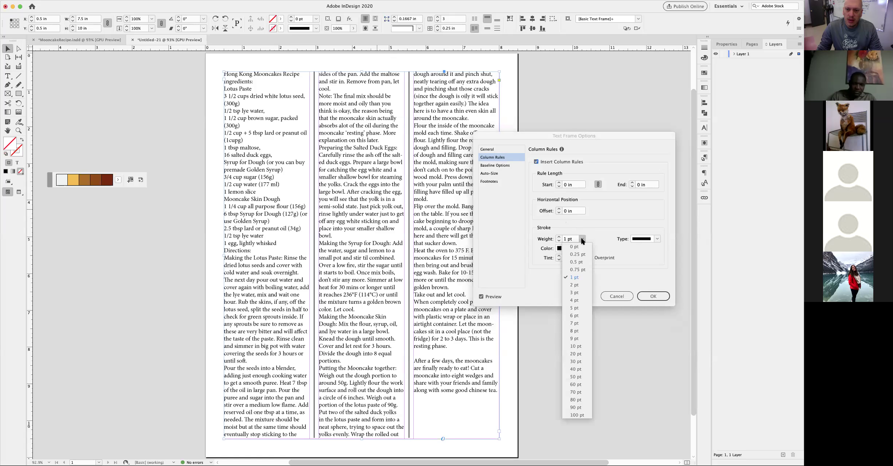
click(579, 262)
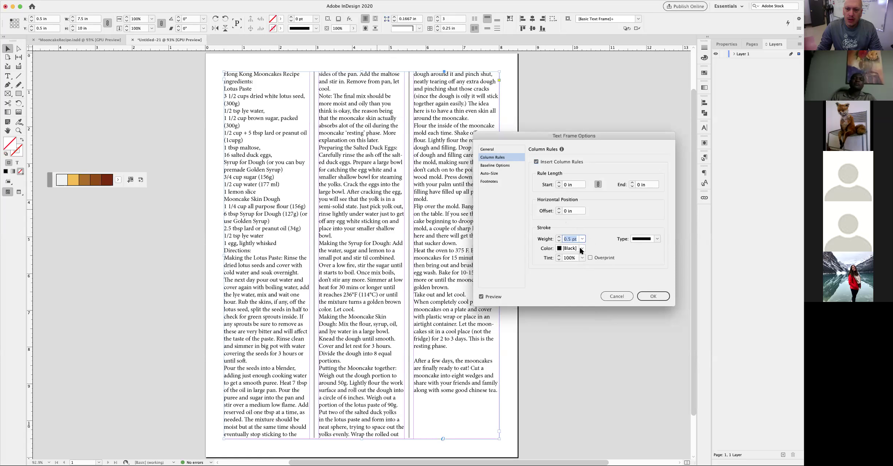
click(581, 248)
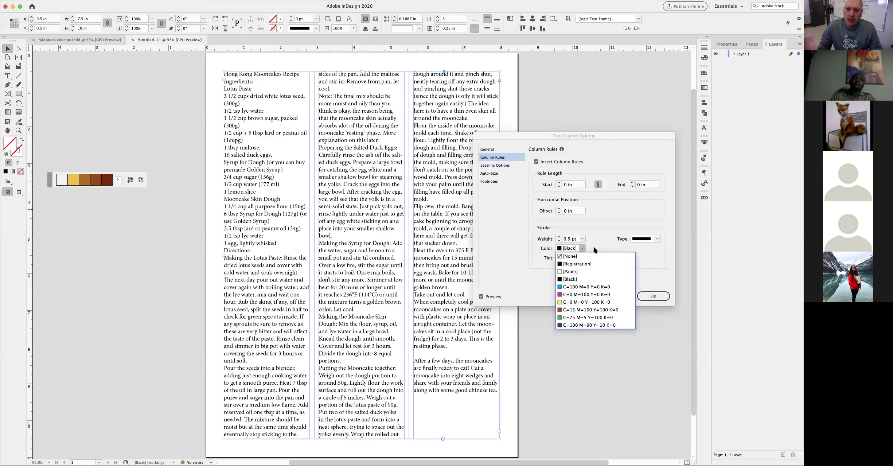
click(595, 233)
click(582, 257)
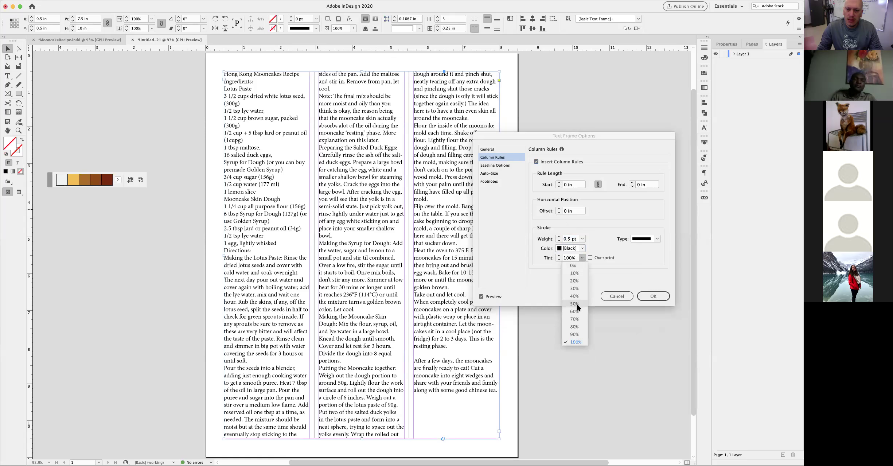
click(574, 319)
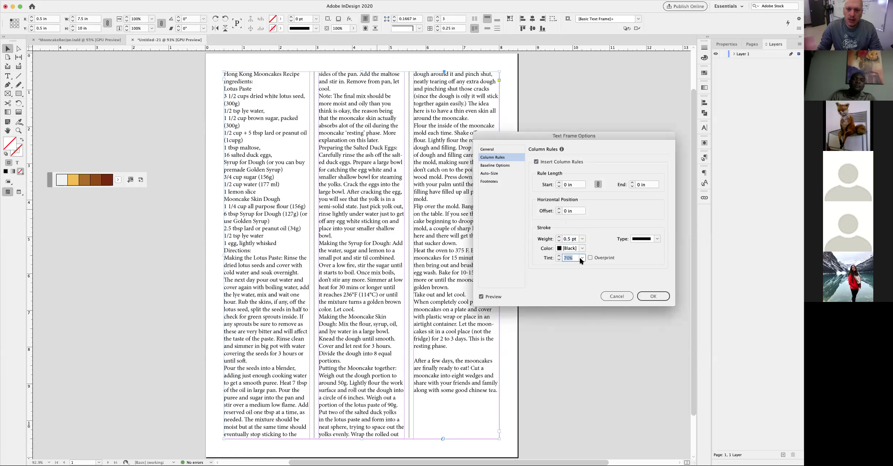
click(581, 257)
click(574, 311)
click(488, 149)
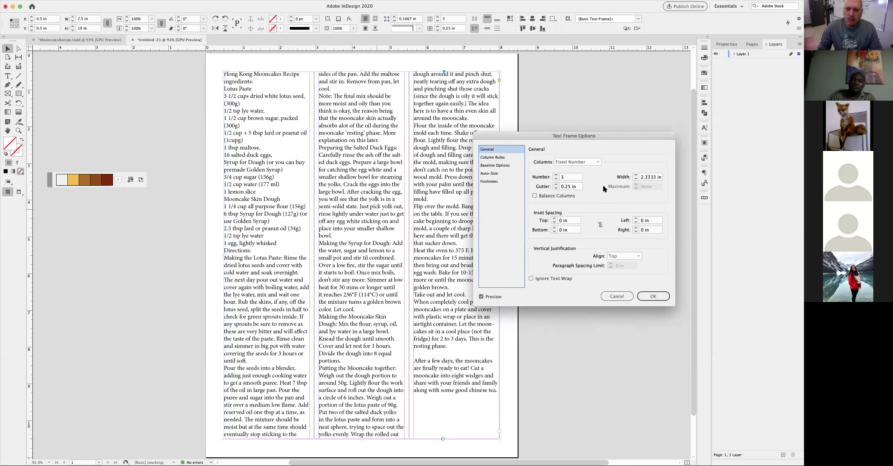
click(653, 296)
click(556, 251)
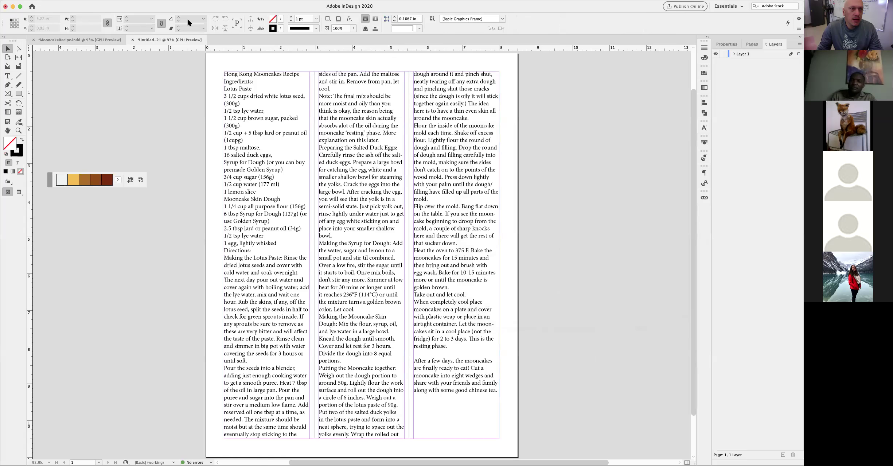
click(160, 0)
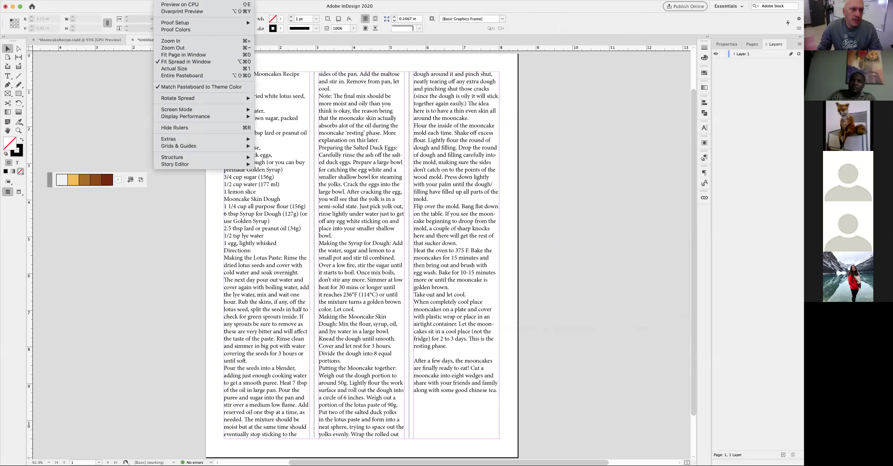
key(Escape)
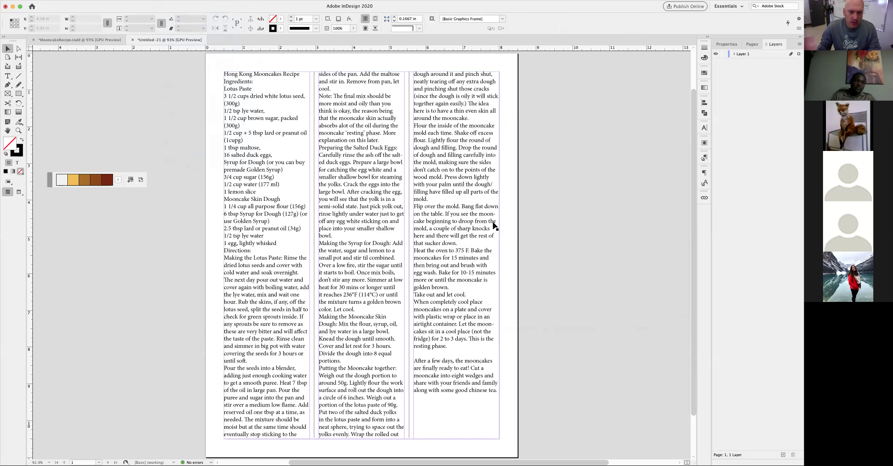
Preview the page with its column rules and inspect the body text's font settings in the finished MooncakeRecipe document.
key(w)
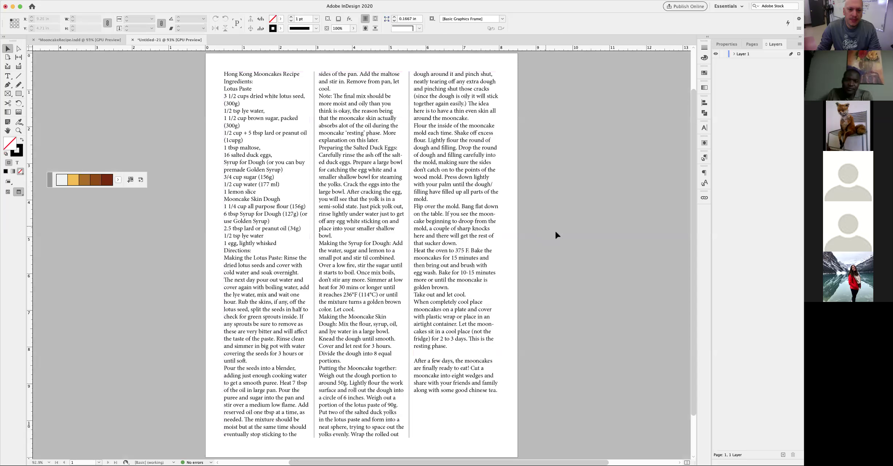
key(w)
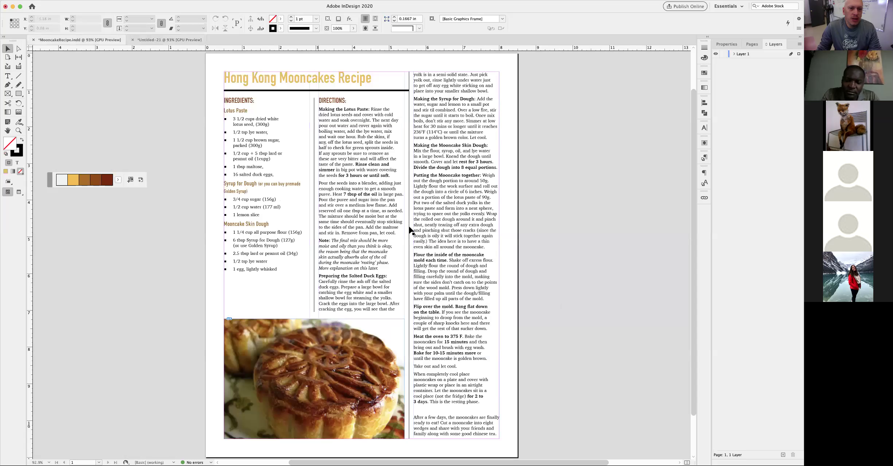
double_click(447, 208)
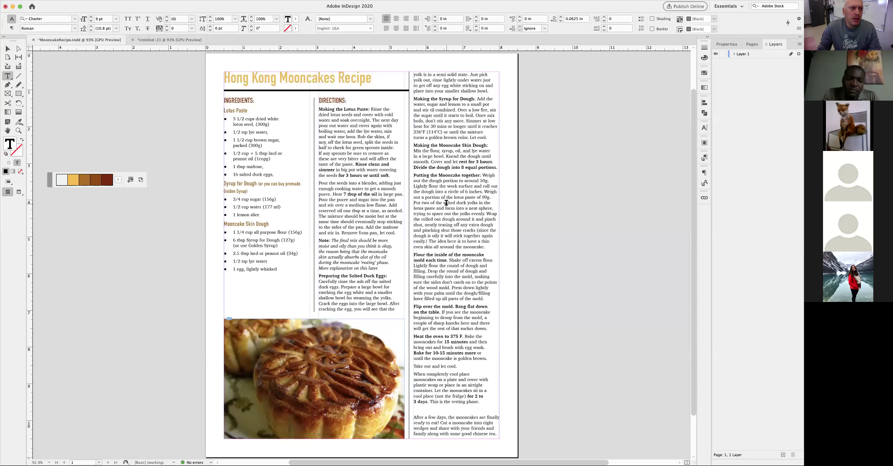
triple_click(446, 202)
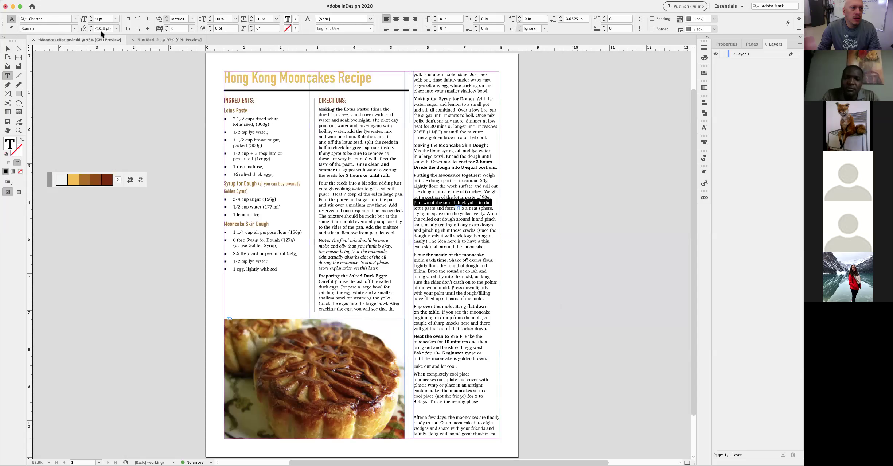
click(171, 41)
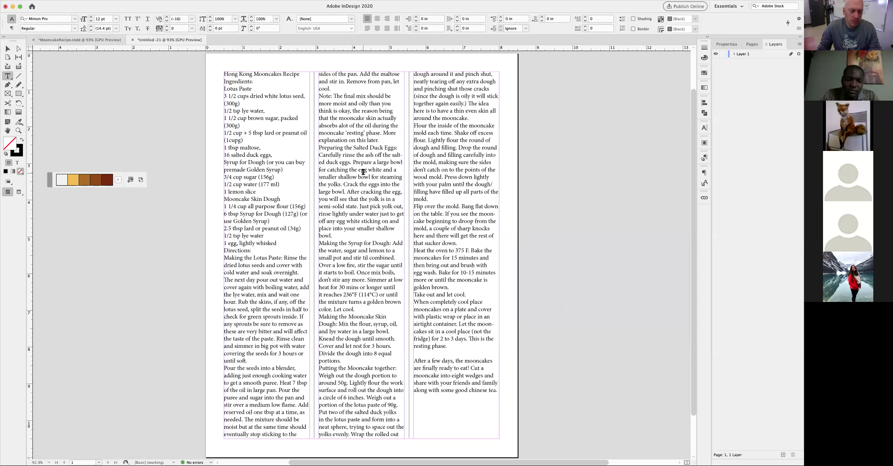
Set all the recipe text in the new document to Charter Roman at 9 pt.
double_click(360, 177)
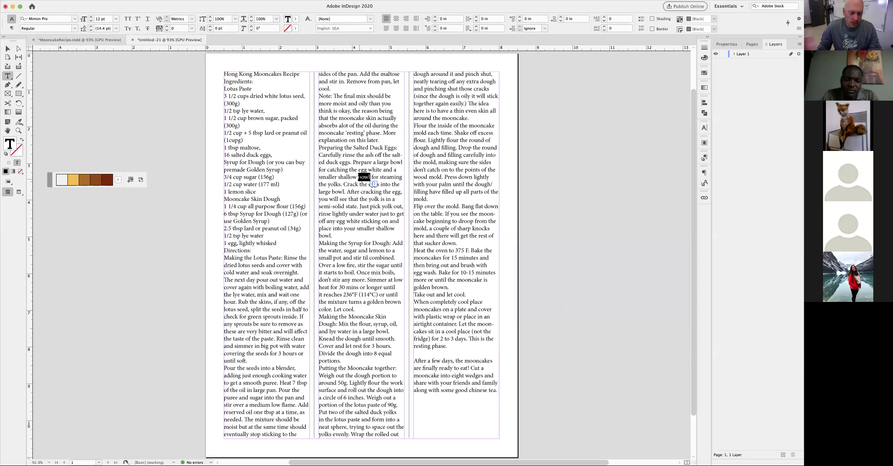
key(super+a)
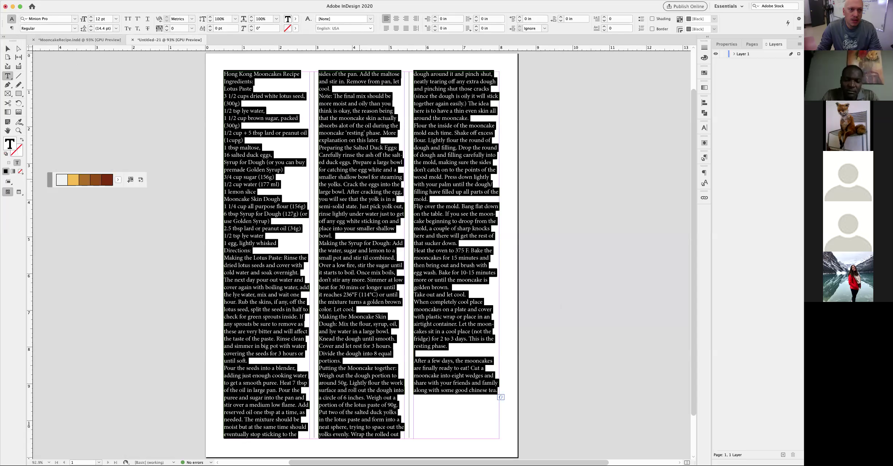
click(91, 21)
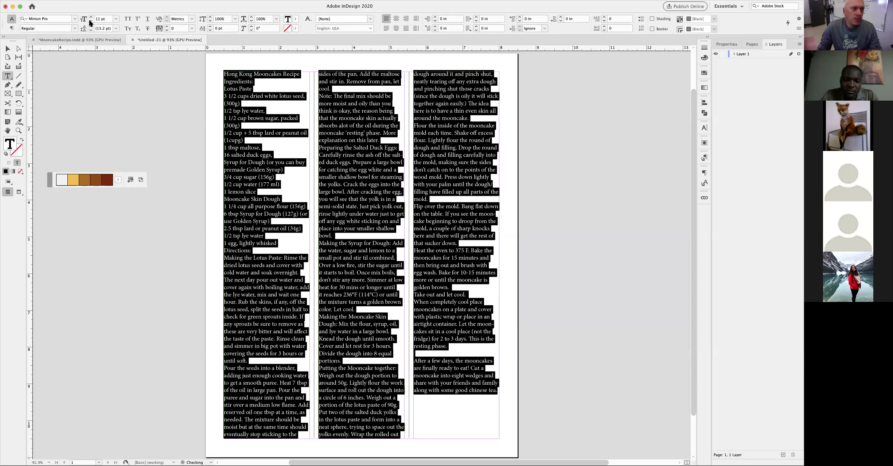
click(91, 21)
click(91, 20)
click(56, 18)
text(cha)
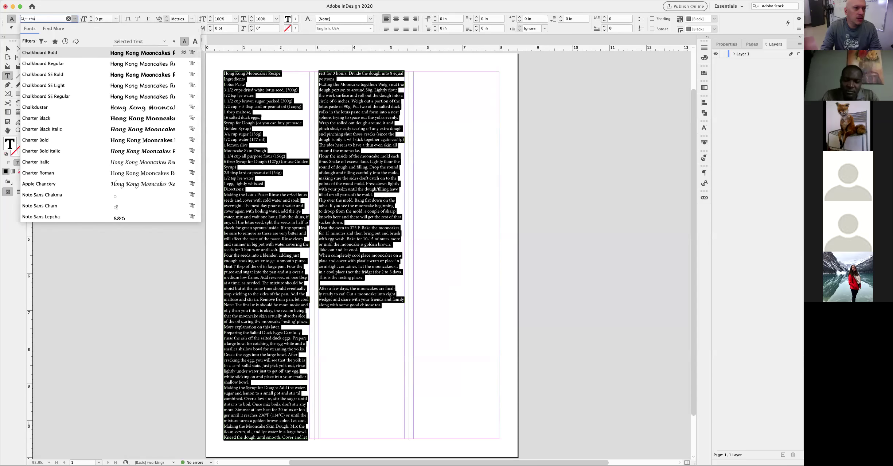
text(r)
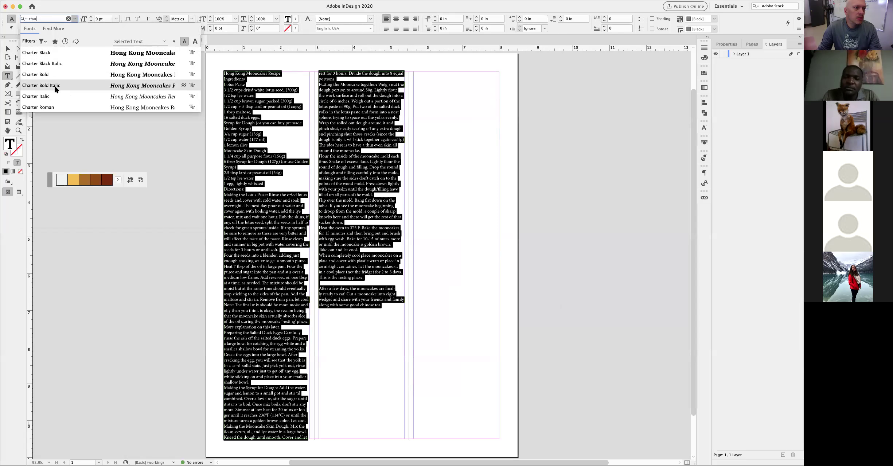
click(54, 103)
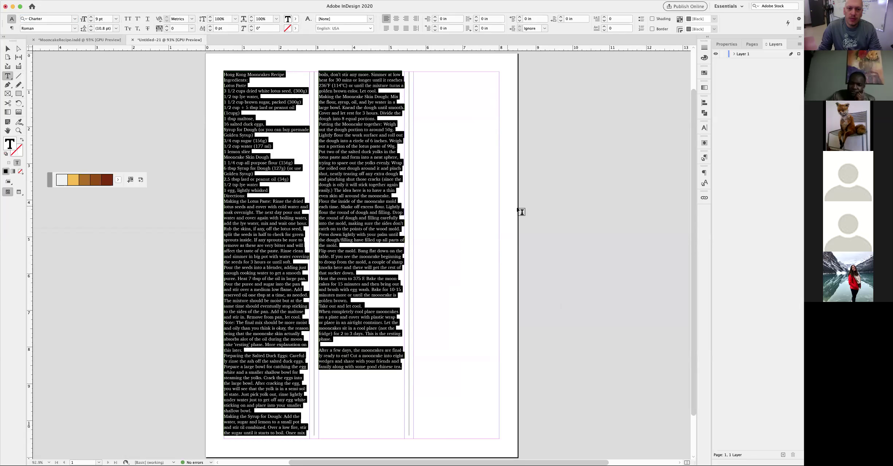
Rename Paragraph Style 1 to Text, assign it the shortcut Cmd+Num 0 and apply it to all the recipe text.
click(703, 159)
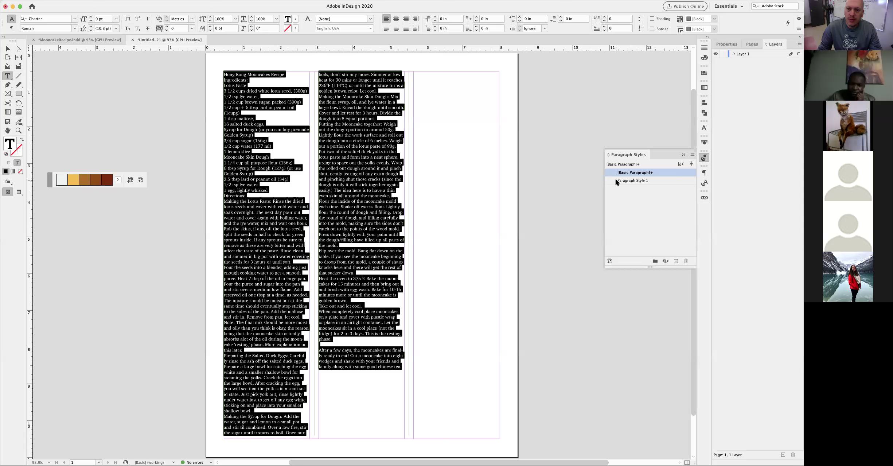
double_click(621, 181)
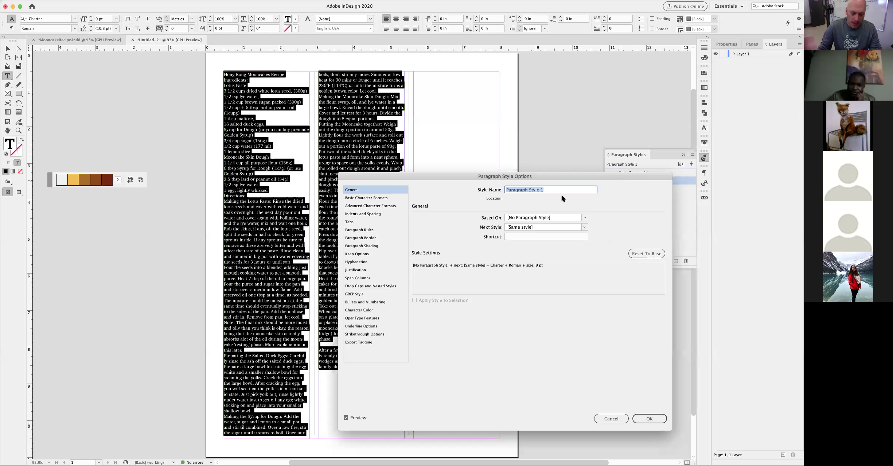
text(Te)
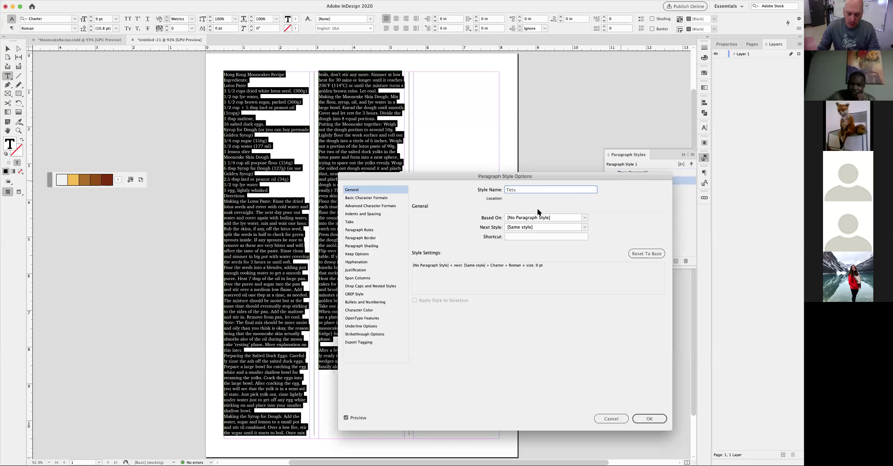
text(xt)
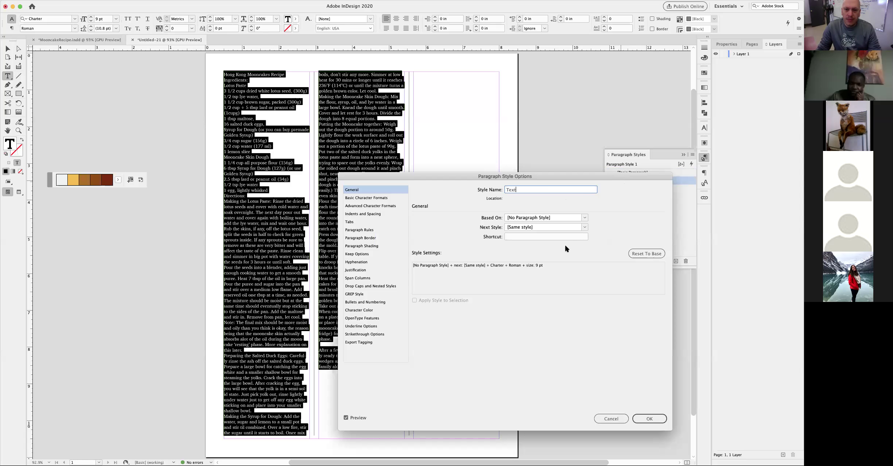
click(515, 235)
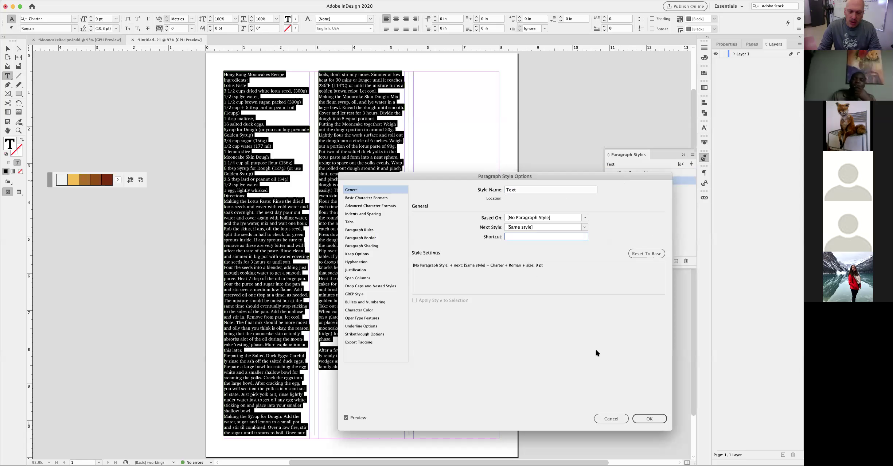
key(super+KP_0)
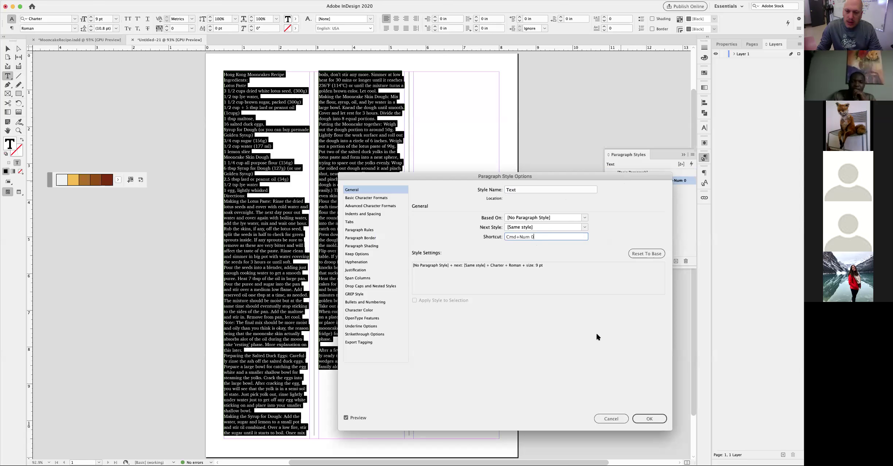
click(649, 418)
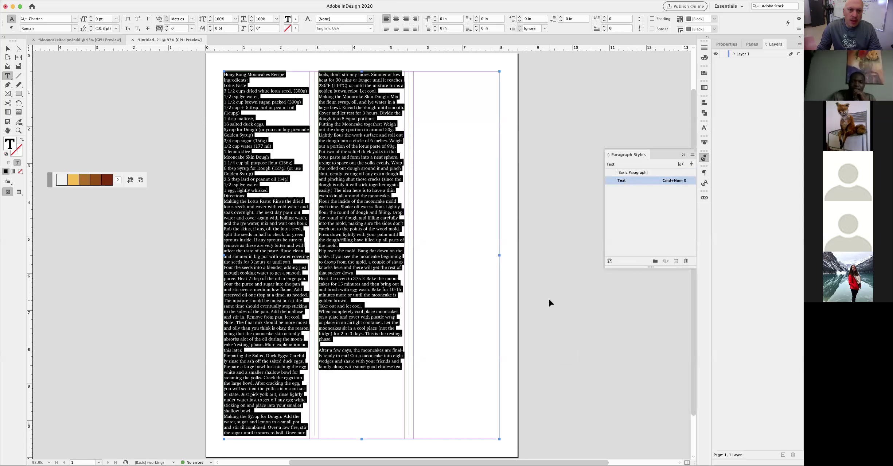
click(548, 297)
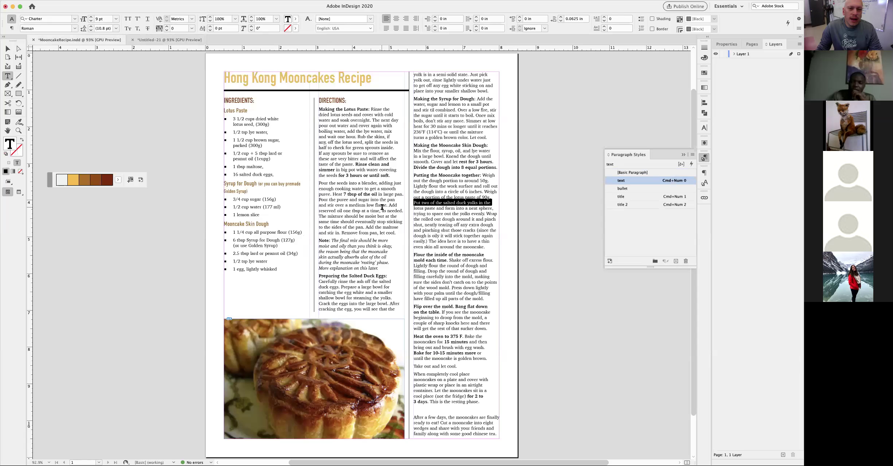
Examine the bold text in the finished MooncakeRecipe document's directions and the character styles it uses.
key(super+equal)
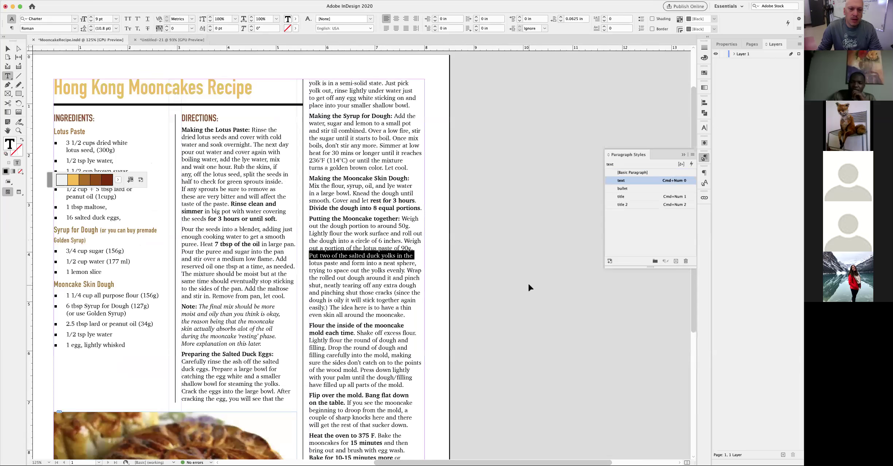
click(351, 217)
double_click(353, 219)
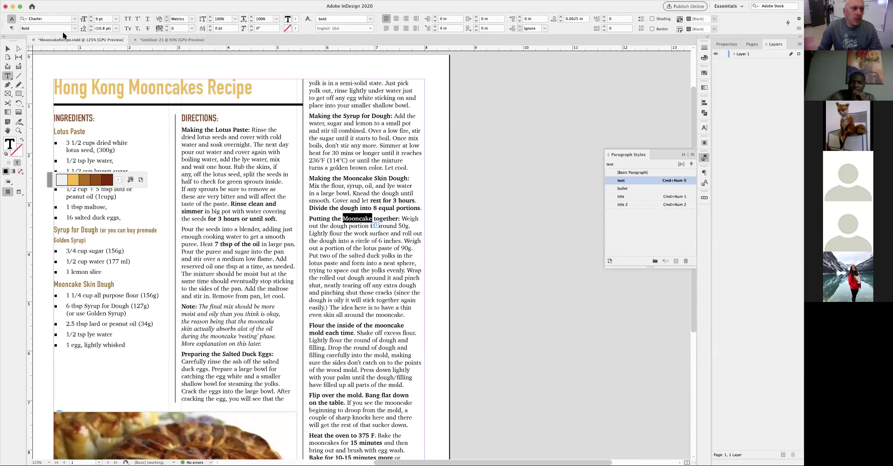
mouse_move(261, 219)
mouse_down()
mouse_move(246, 219)
mouse_move(253, 219)
mouse_up()
click(704, 182)
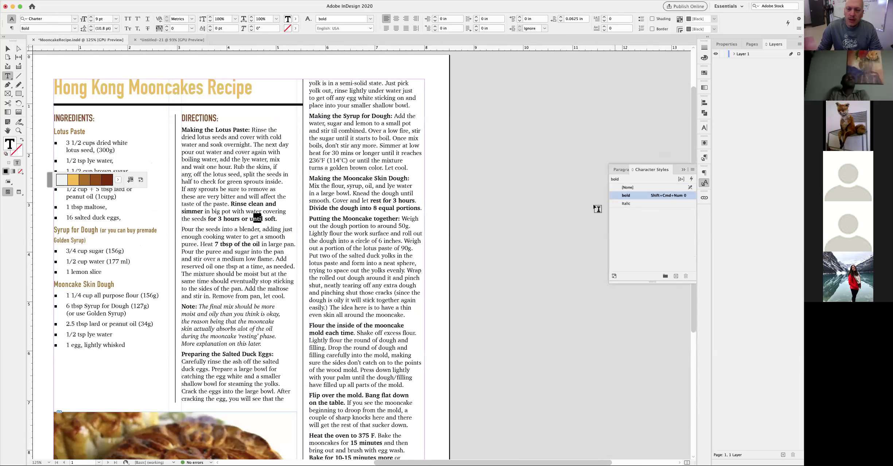
super+click(506, 191)
click(202, 40)
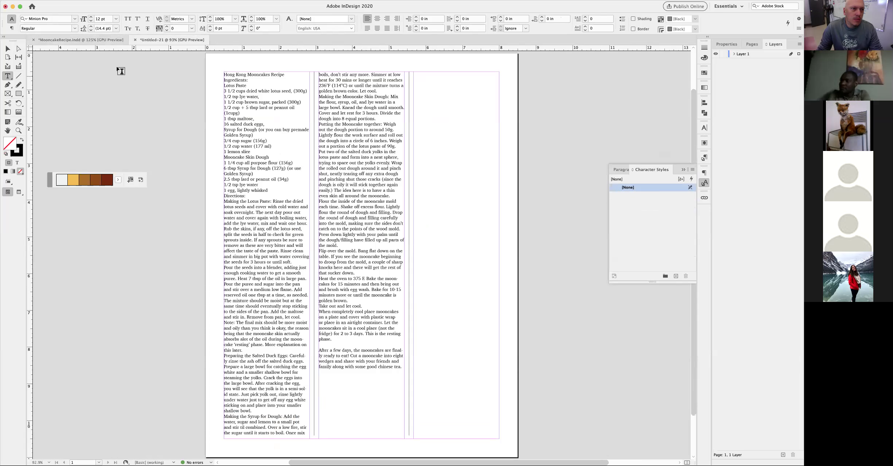
click(87, 40)
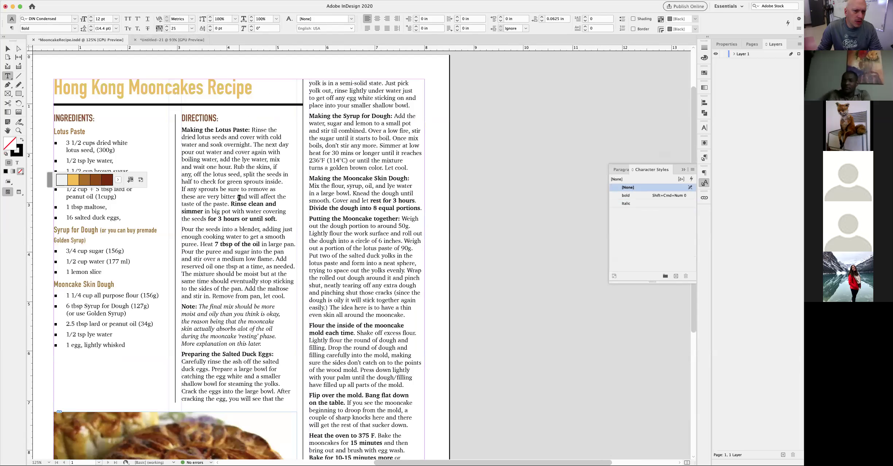
Set the "Making the Lotus Paste:" run-in heading in the new document to Charter Bold.
click(151, 40)
double_click(233, 201)
drag(233, 201, 275, 206)
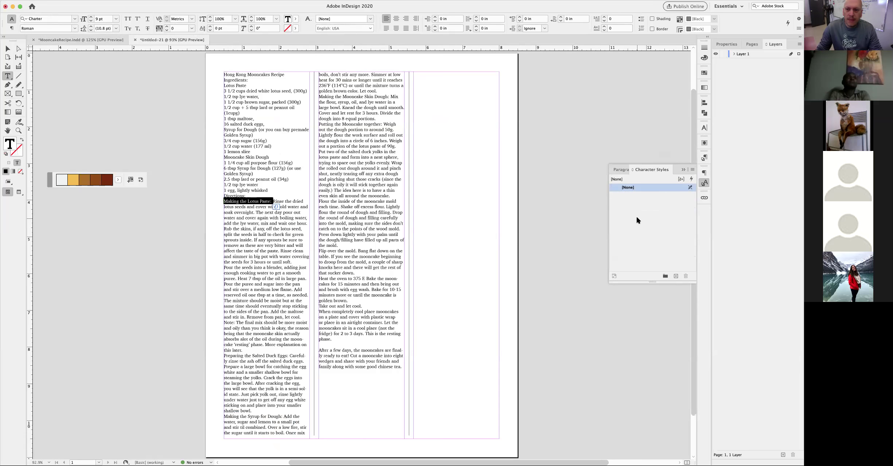
click(74, 29)
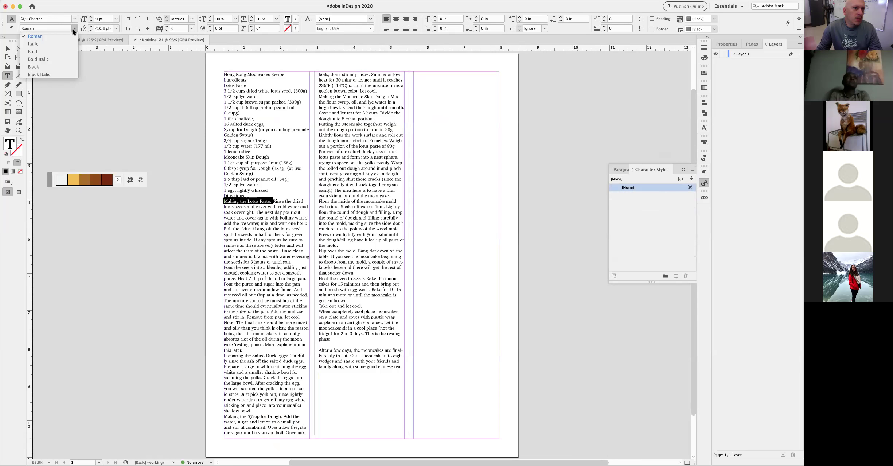
click(32, 52)
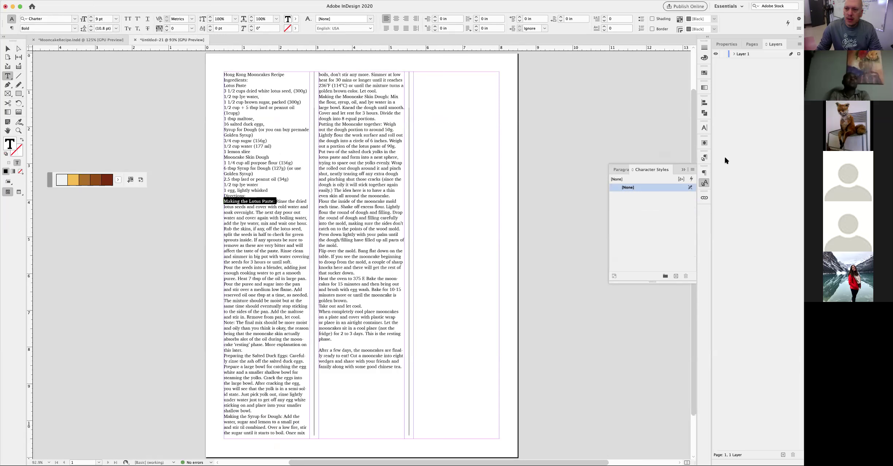
Create a character style named Bold from the selected "Making the Lotus Paste:" heading and apply it to that text.
click(703, 158)
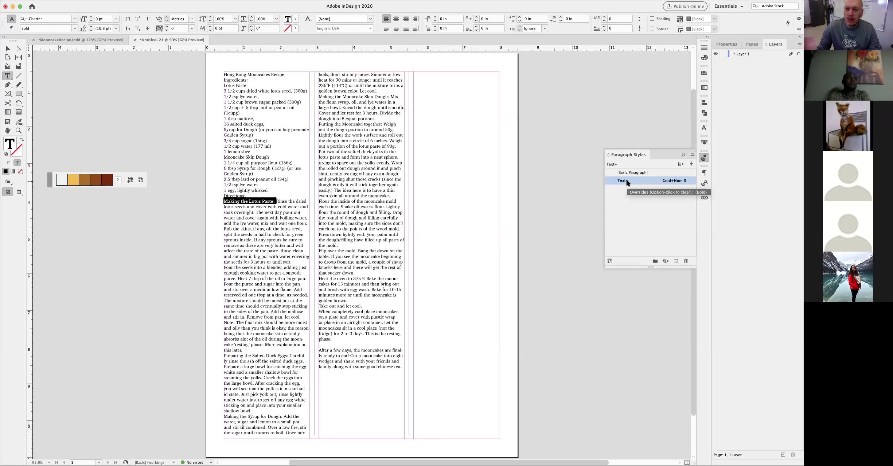
click(703, 185)
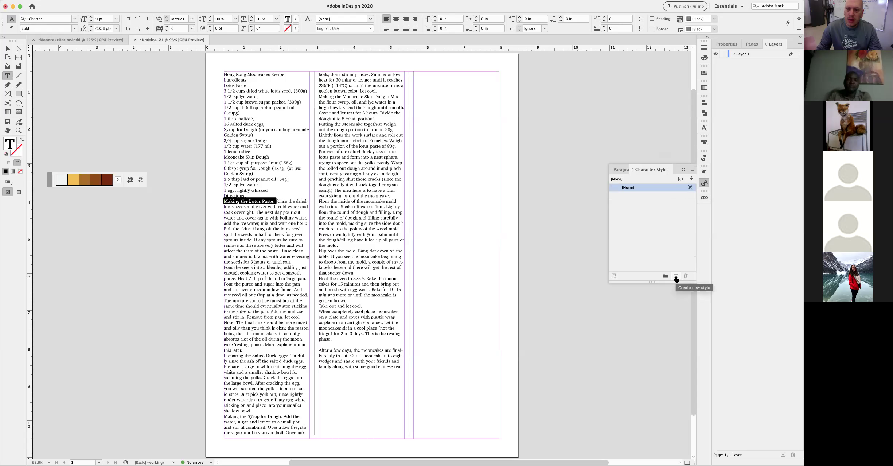
click(675, 277)
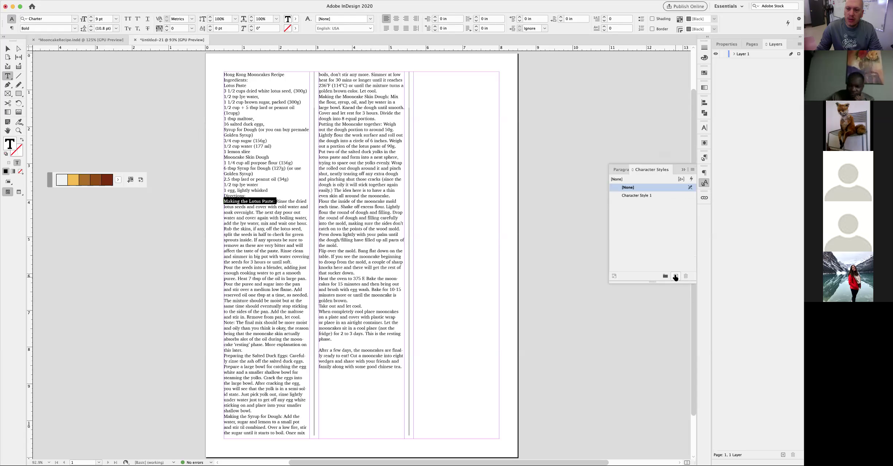
click(656, 195)
click(645, 195)
triple_click(645, 196)
text(Bold)
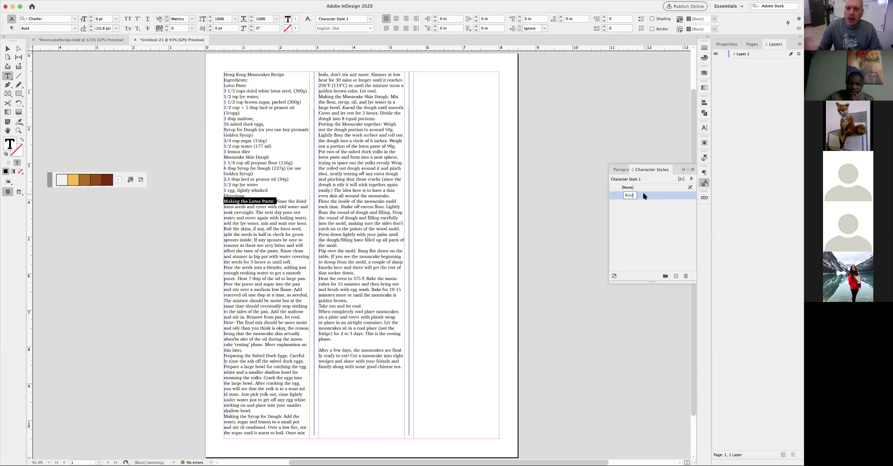
click(623, 212)
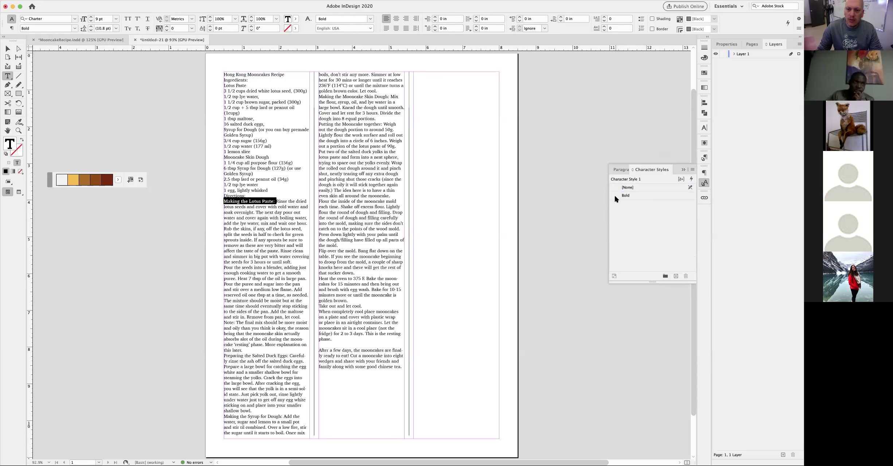
Assign the shortcut Shift+Cmd+Num 0 to the Bold character style and deselect the text.
double_click(645, 193)
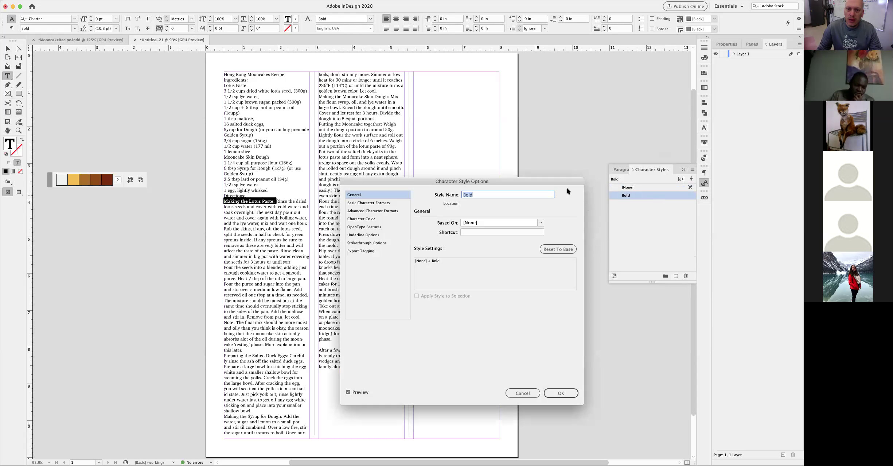
drag(492, 186, 490, 173)
click(473, 219)
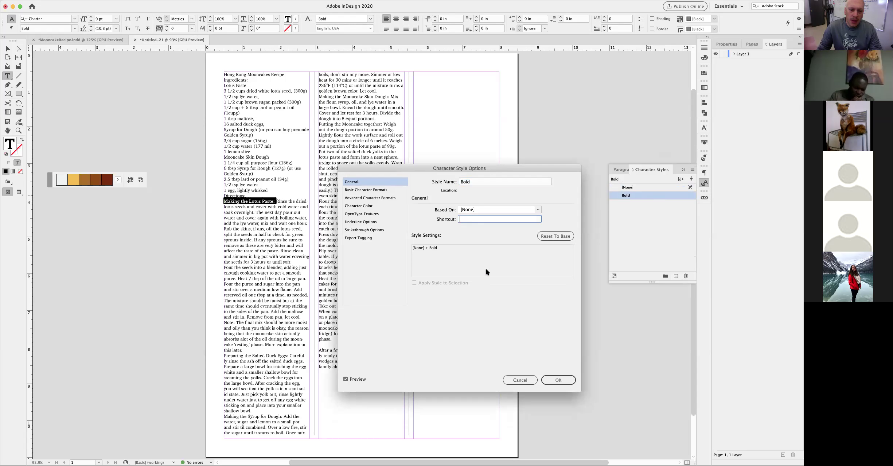
key(shift+super+KP_0)
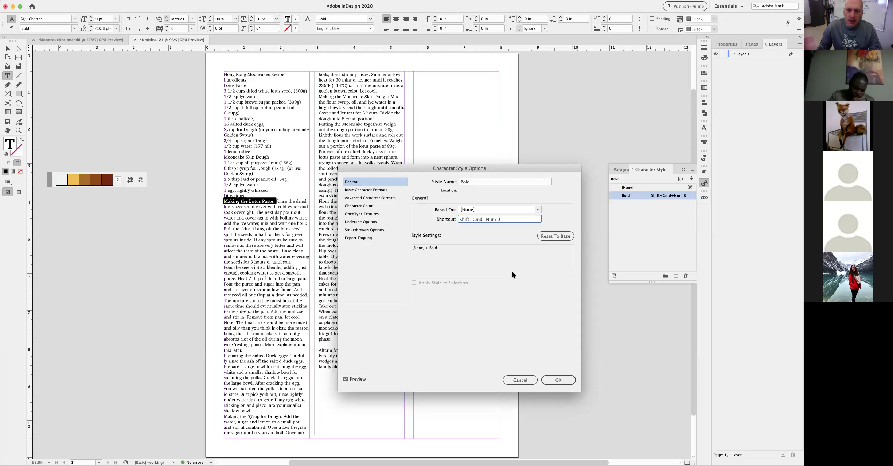
click(556, 381)
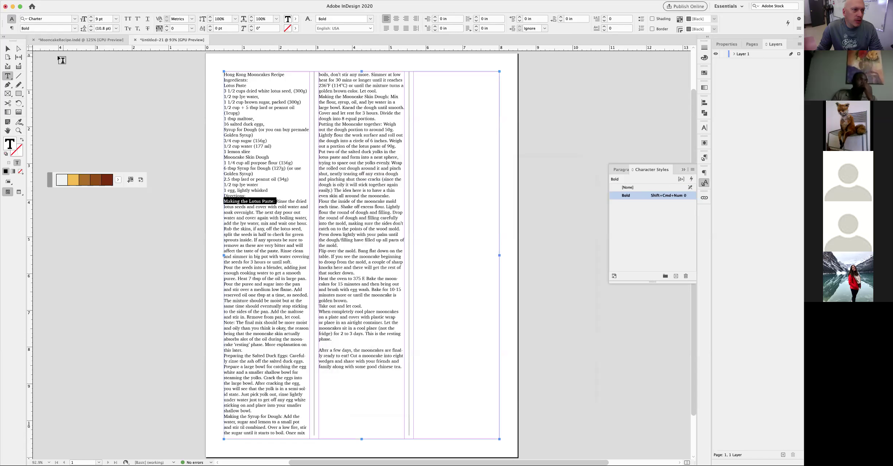
click(7, 49)
click(542, 298)
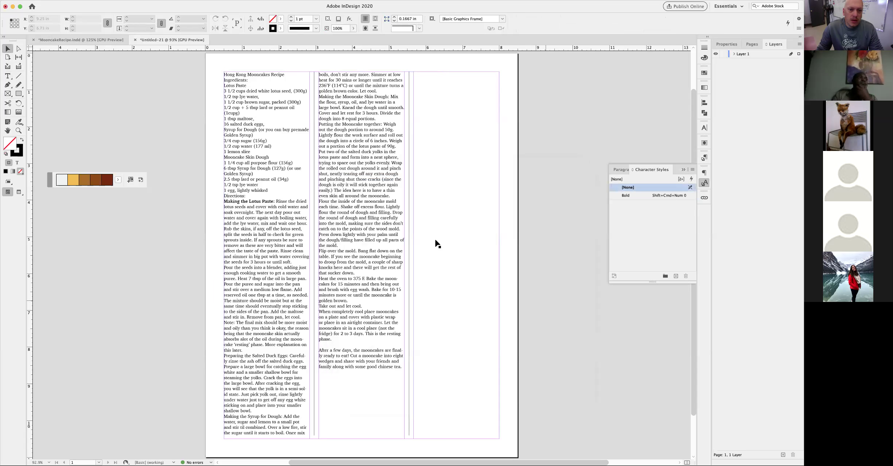
Examine the DIRECTIONS heading in the finished MooncakeRecipe document for its paragraph style, font and size.
drag(297, 230, 368, 221)
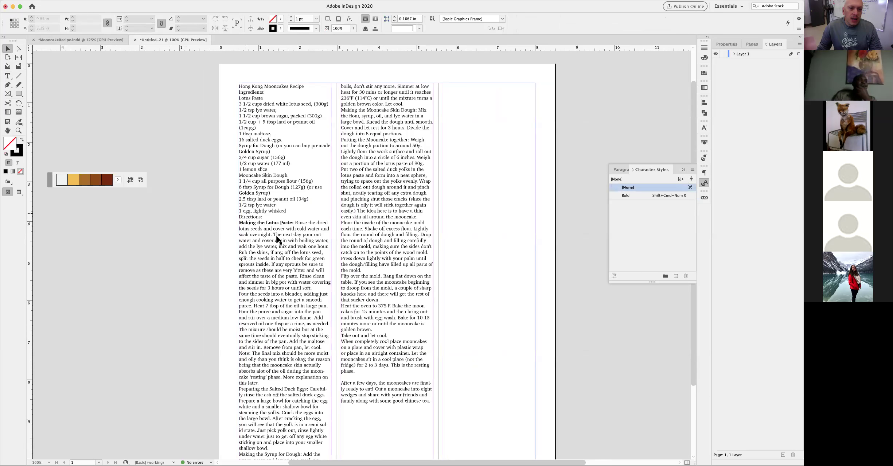
click(704, 158)
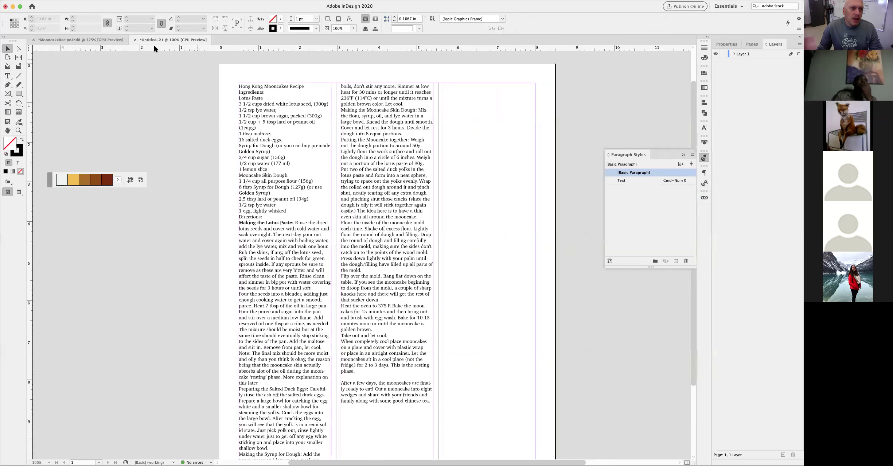
click(103, 40)
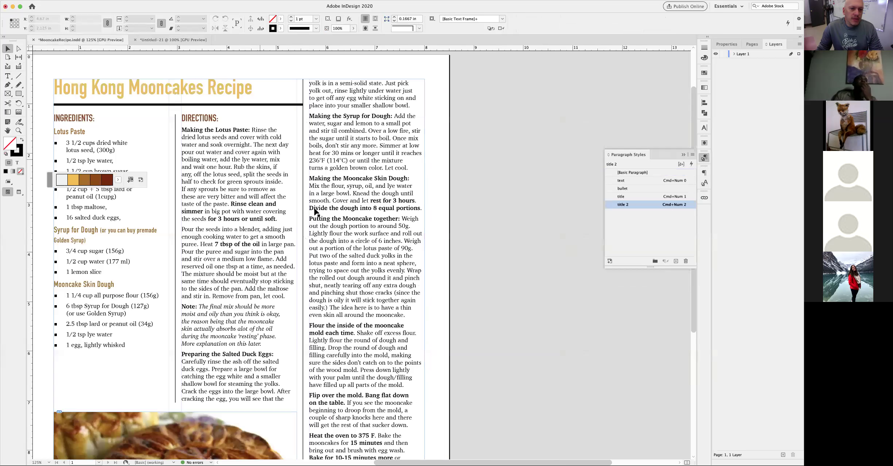
double_click(190, 116)
double_click(190, 115)
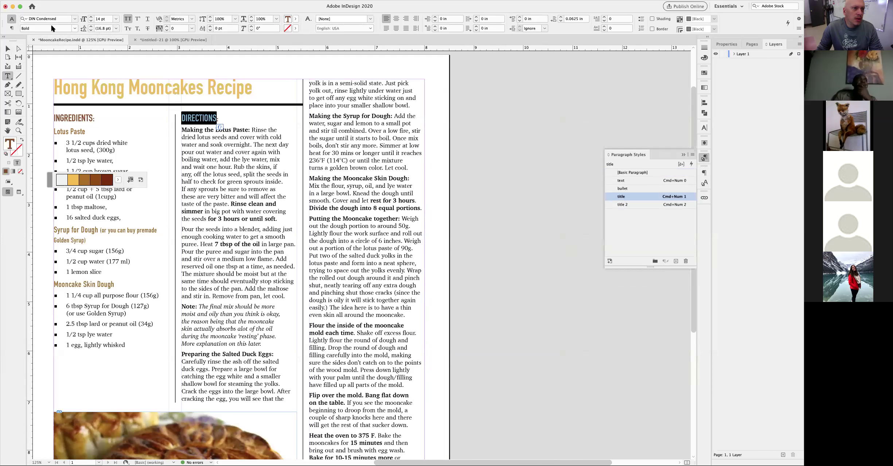
Create a paragraph style named TITLE for the new document's "Directions:" heading, based on [No Paragraph Style], with shortcut Cmd+Num 1.
click(160, 40)
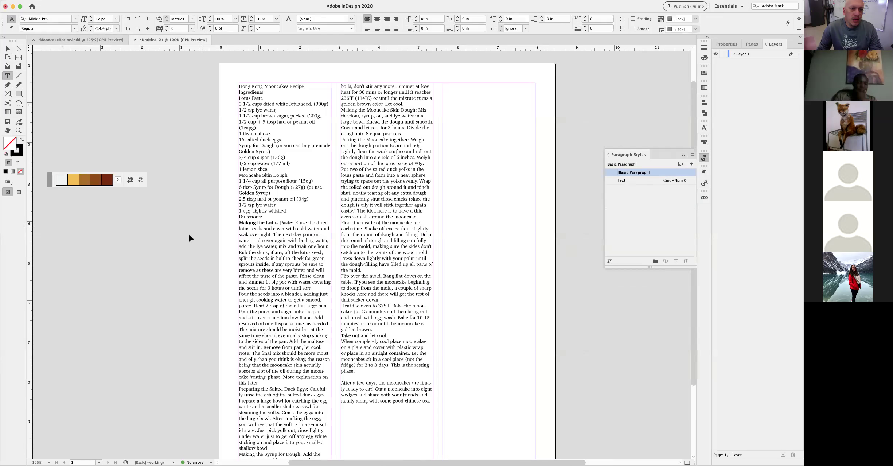
triple_click(249, 216)
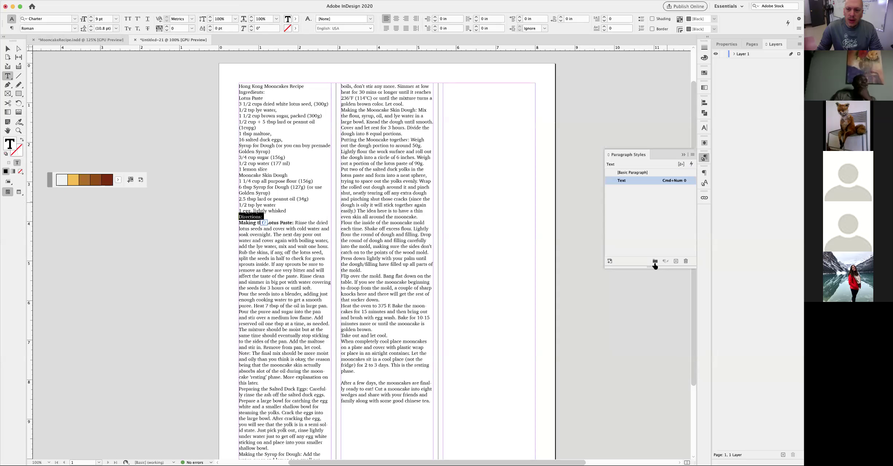
click(676, 261)
click(650, 187)
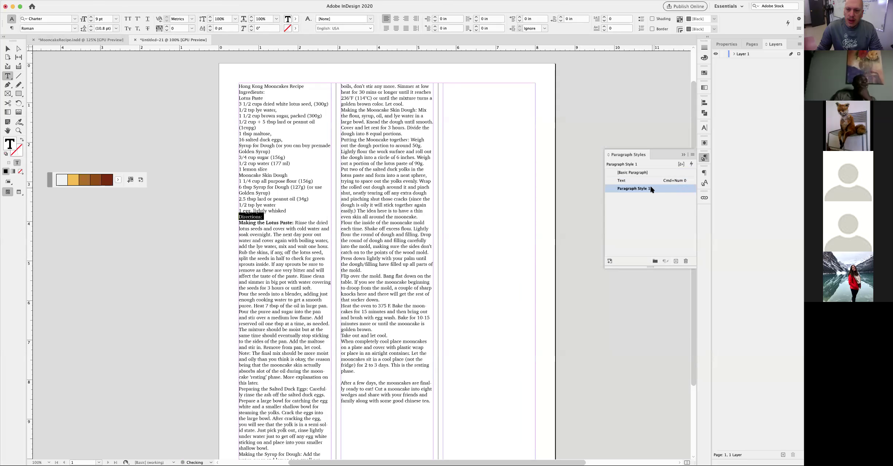
double_click(669, 188)
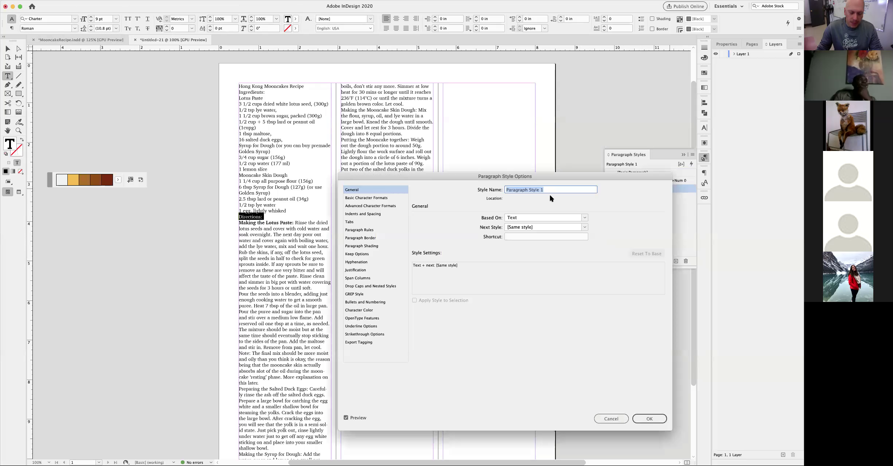
text(TITLE)
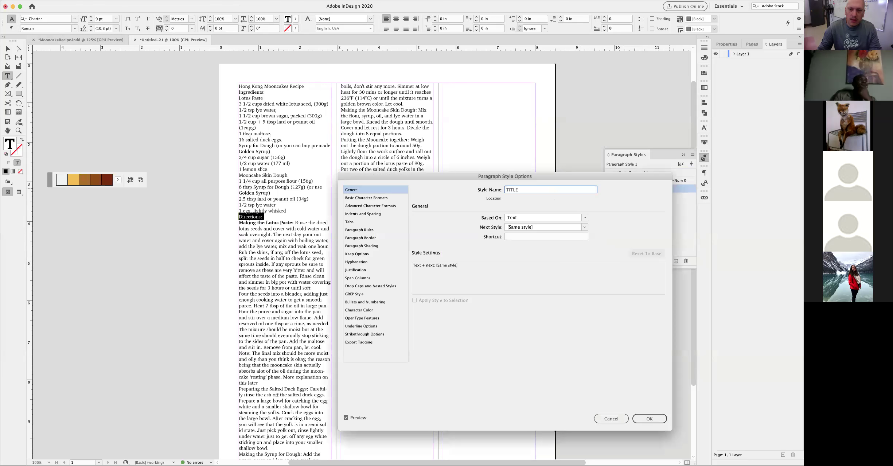
click(581, 218)
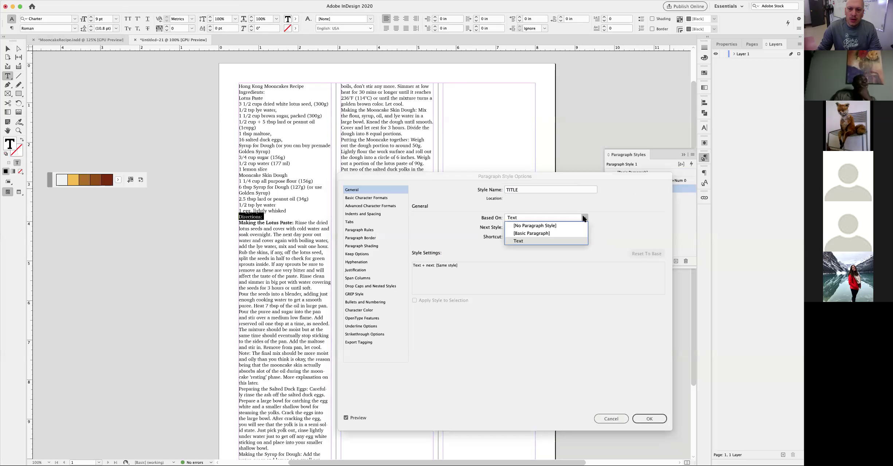
click(562, 225)
click(540, 235)
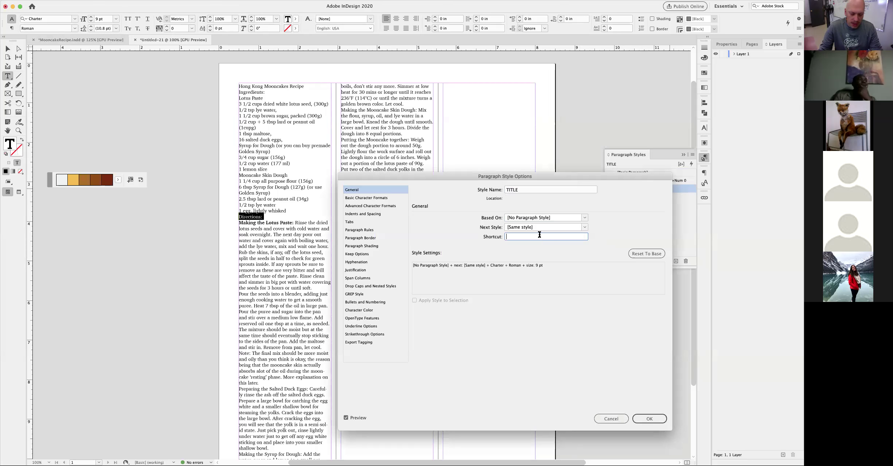
key(super+KP_1)
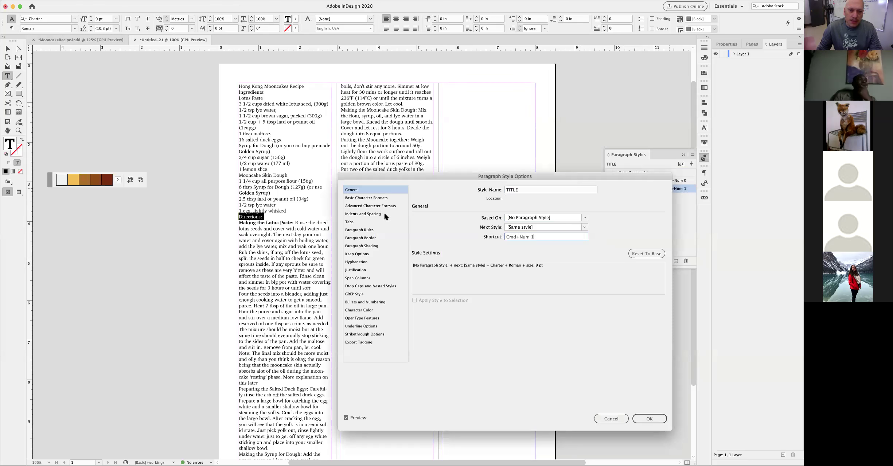
Set the TITLE style's font to DIN Condensed Bold at 14 pt.
click(372, 198)
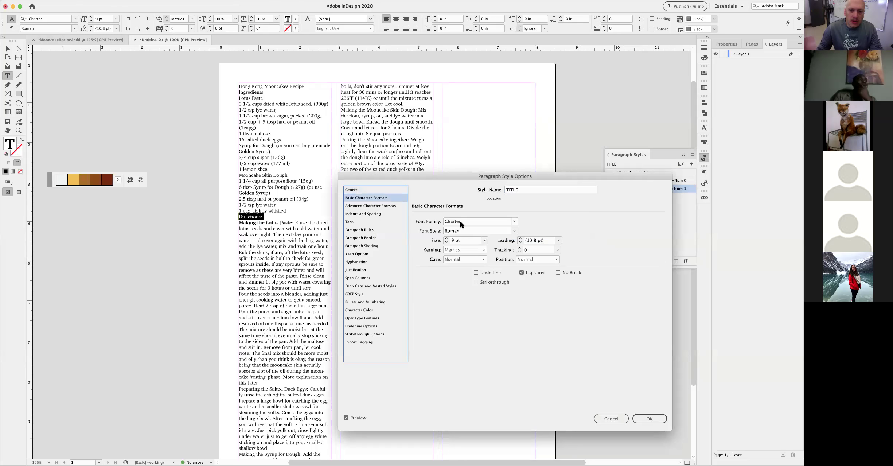
drag(476, 221, 431, 223)
text(DIN Condensed)
key(Tab)
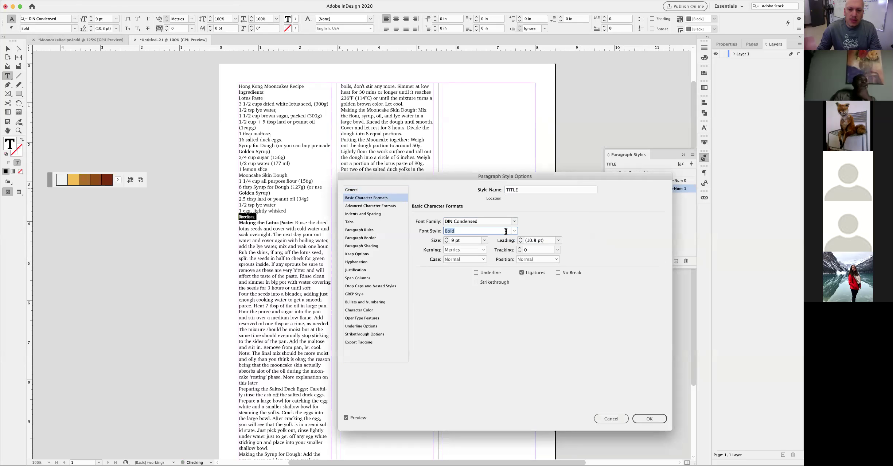
click(446, 238)
click(446, 238)
click(447, 238)
click(446, 237)
click(447, 238)
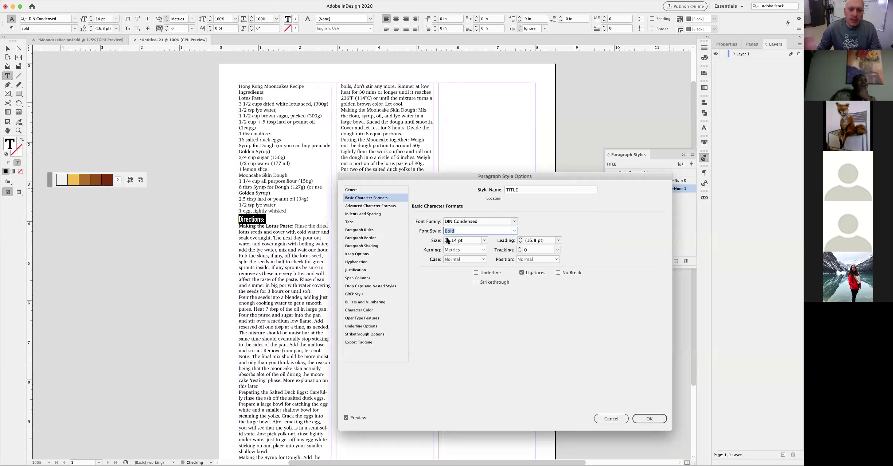
Set the TITLE style's space after to 0.0625 in, apply the style options and deselect the heading.
click(363, 214)
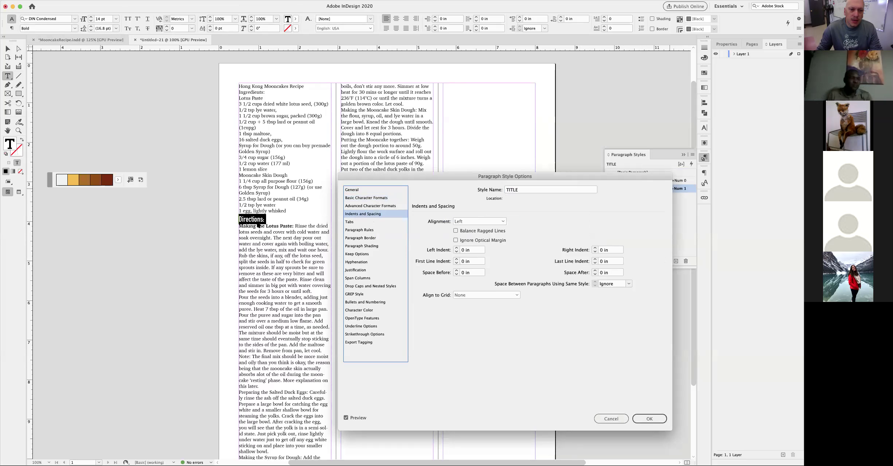
click(595, 270)
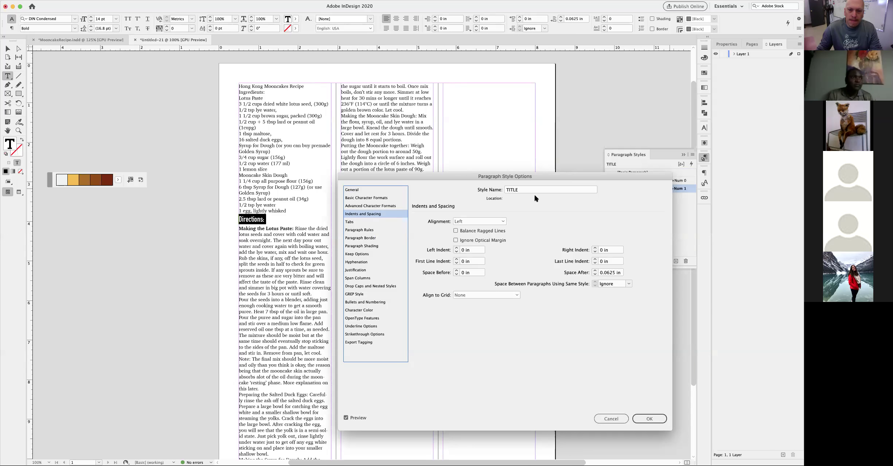
drag(517, 178, 509, 131)
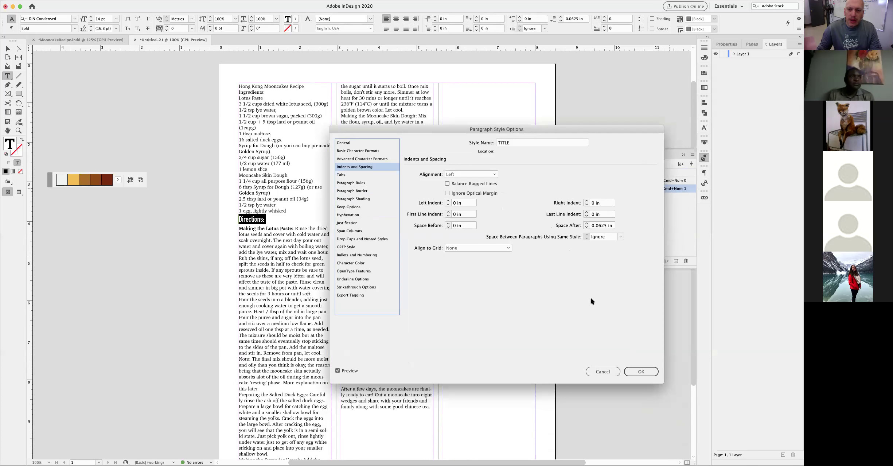
click(640, 371)
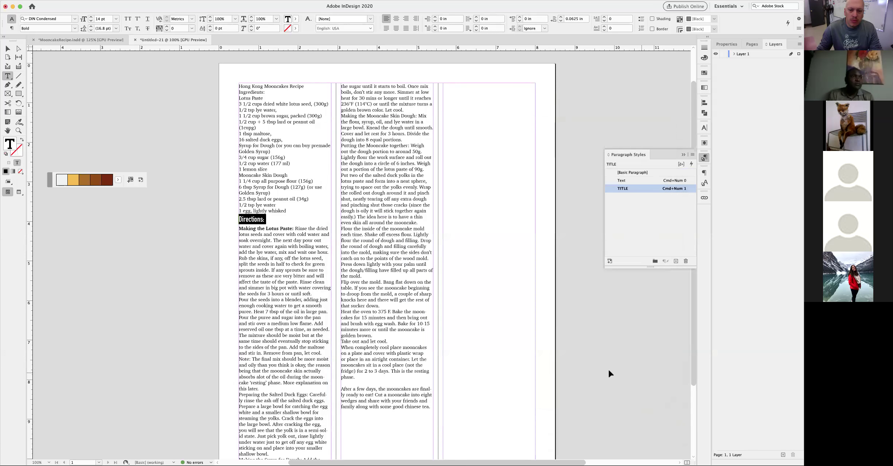
click(558, 358)
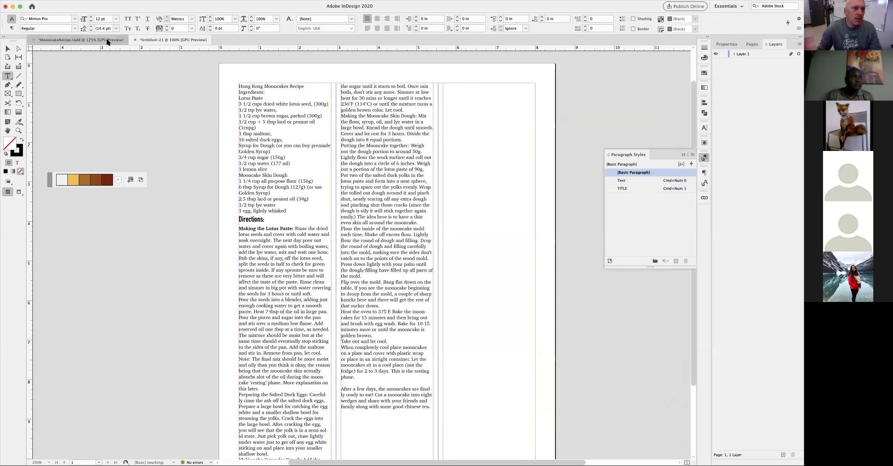
Compare against the DIRECTIONS heading in the finished MooncakeRecipe document, checking its capitalization and colour.
click(108, 40)
click(193, 118)
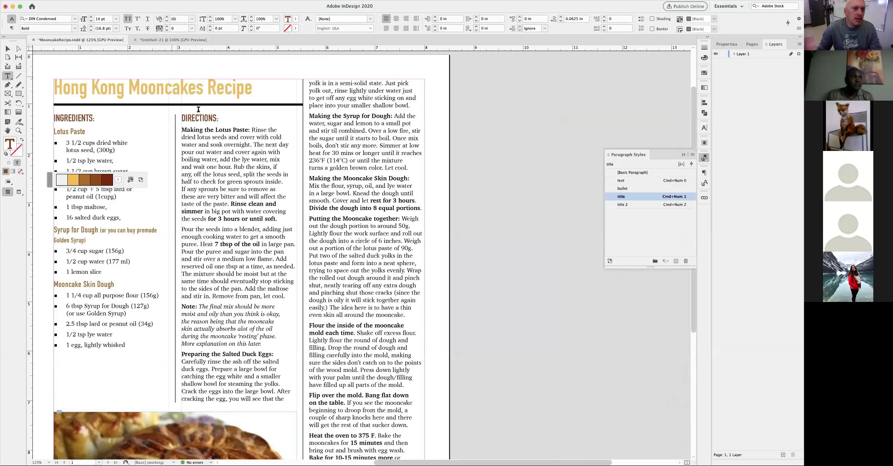
triple_click(199, 118)
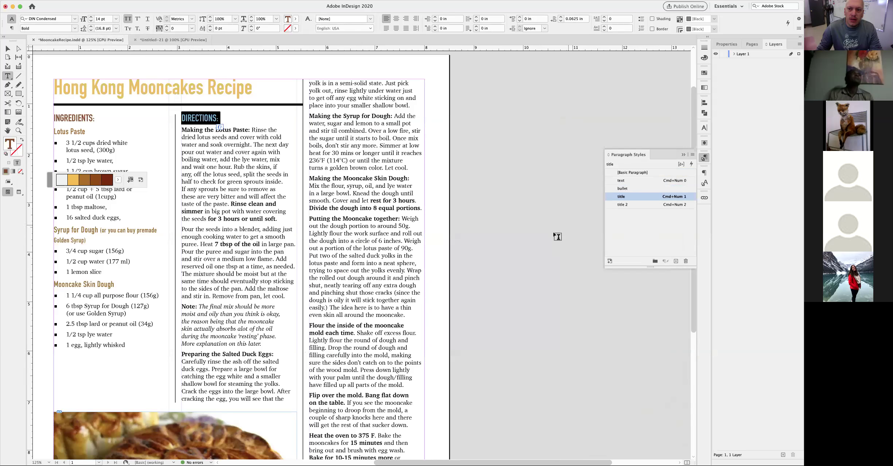
Set the case of the new document's TITLE paragraph style to All Caps.
click(145, 35)
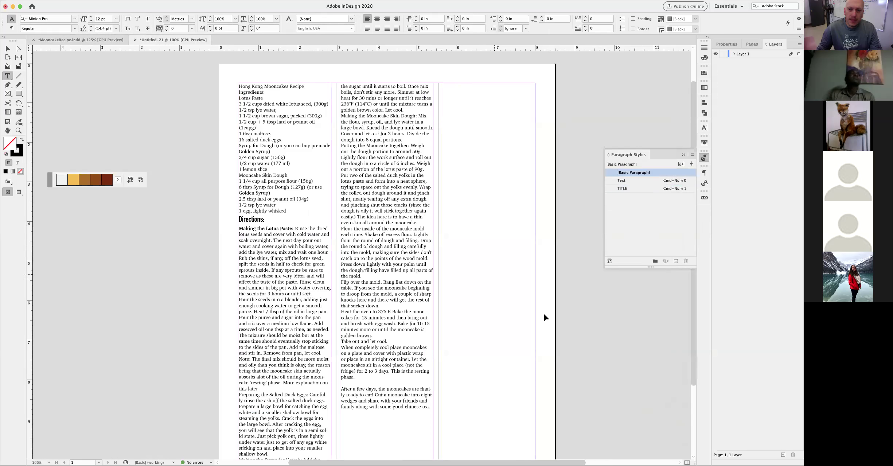
click(623, 188)
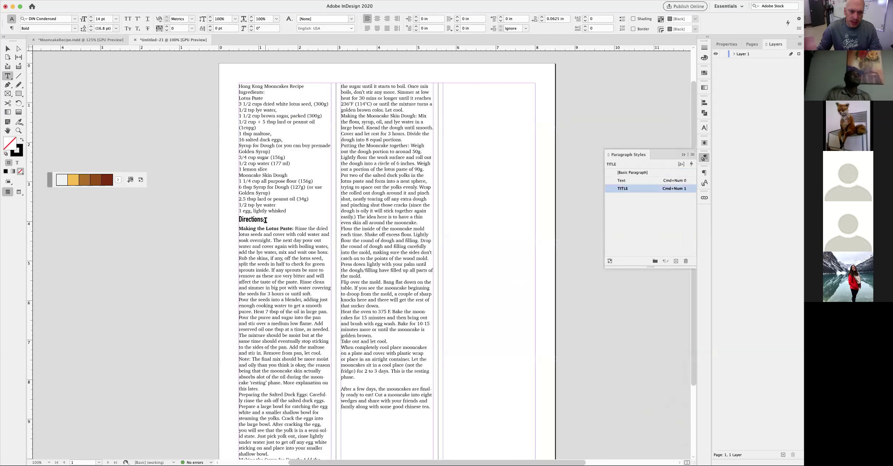
key(super+z)
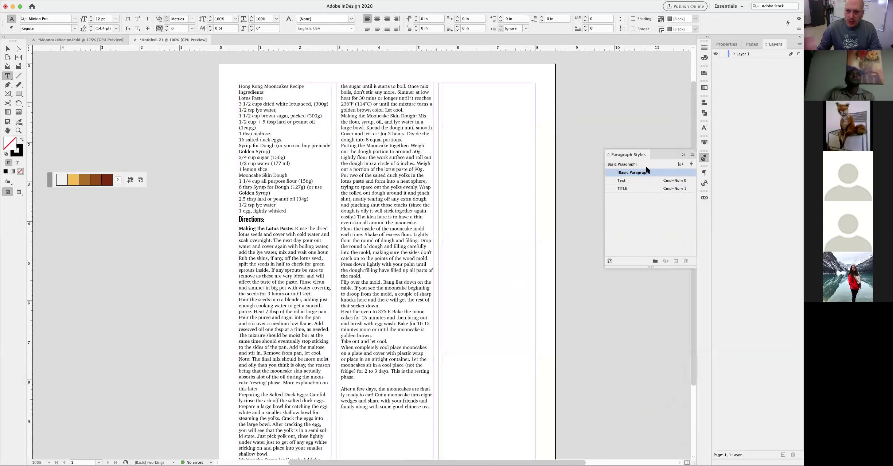
click(633, 185)
double_click(632, 188)
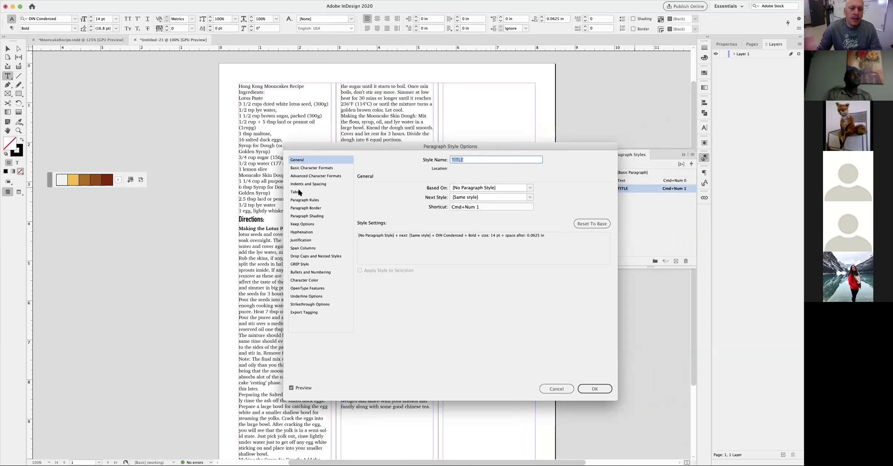
click(304, 168)
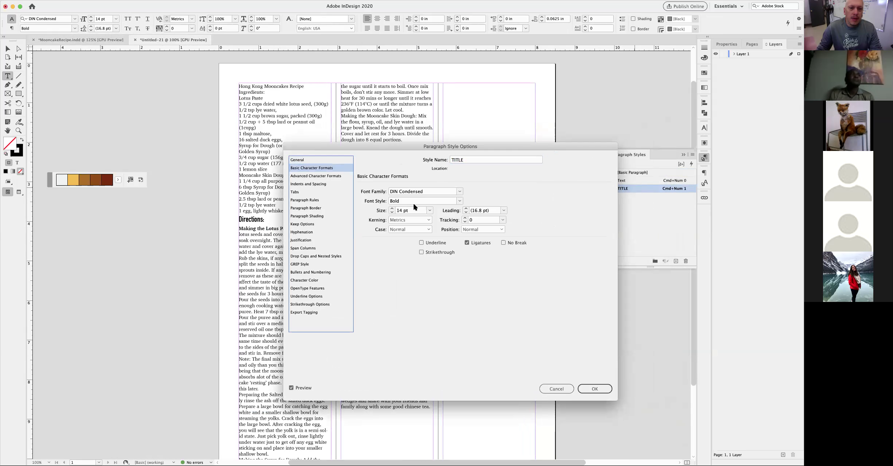
click(423, 228)
click(408, 247)
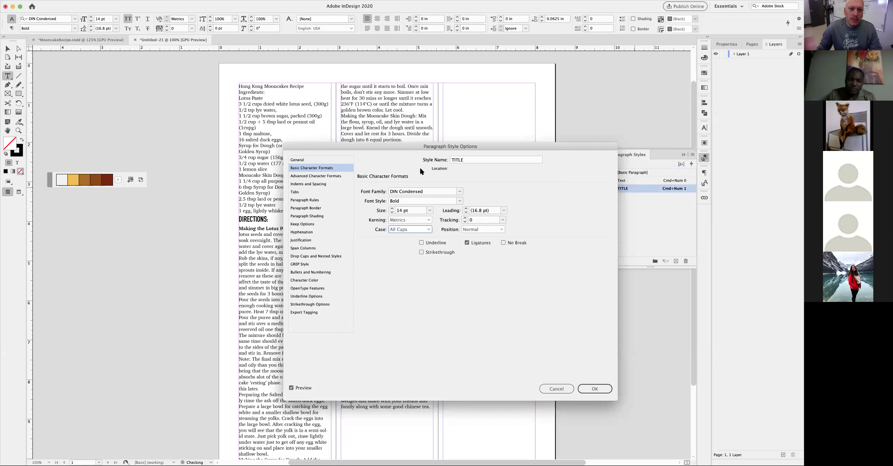
drag(419, 146, 468, 146)
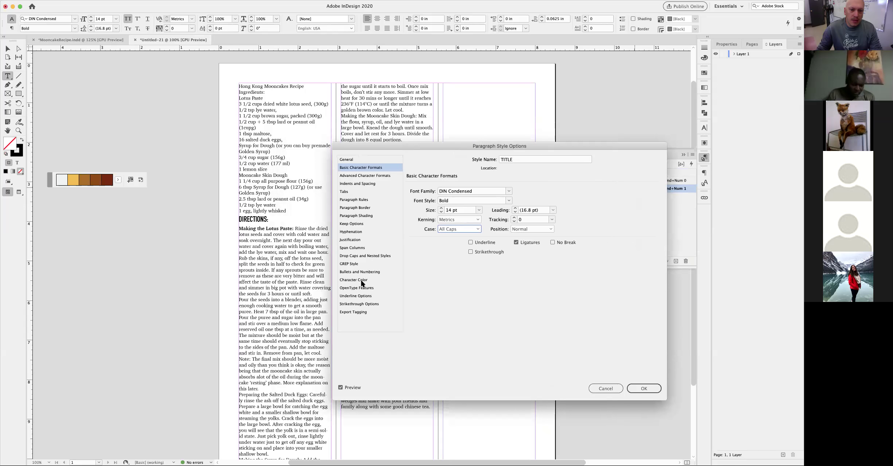
click(643, 388)
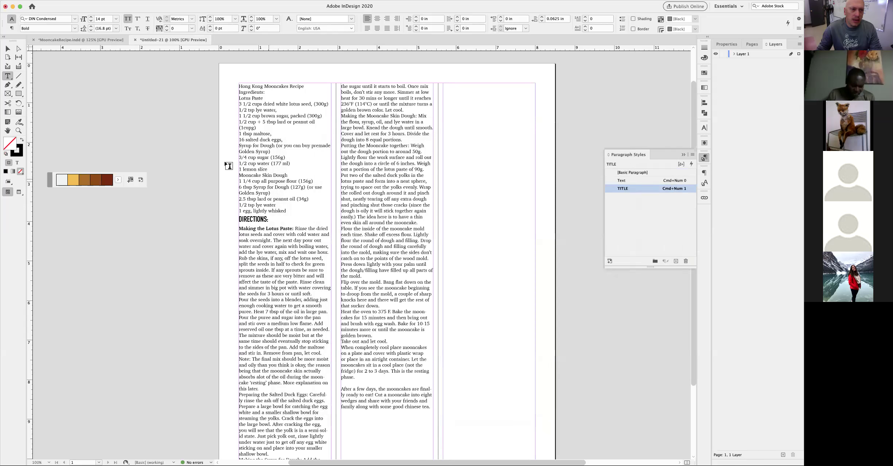
Switch to the finished MooncakeRecipe document and examine how the mooncake photo is placed beneath the first two columns.
click(8, 49)
drag(49, 181, 44, 227)
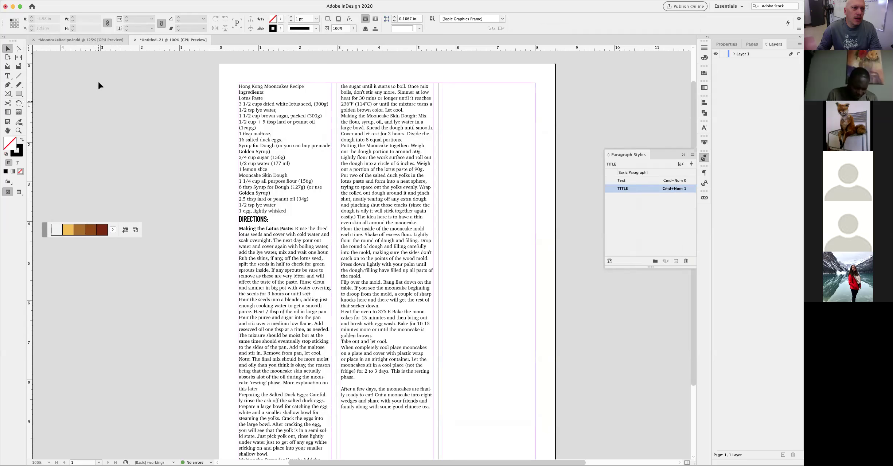
click(88, 39)
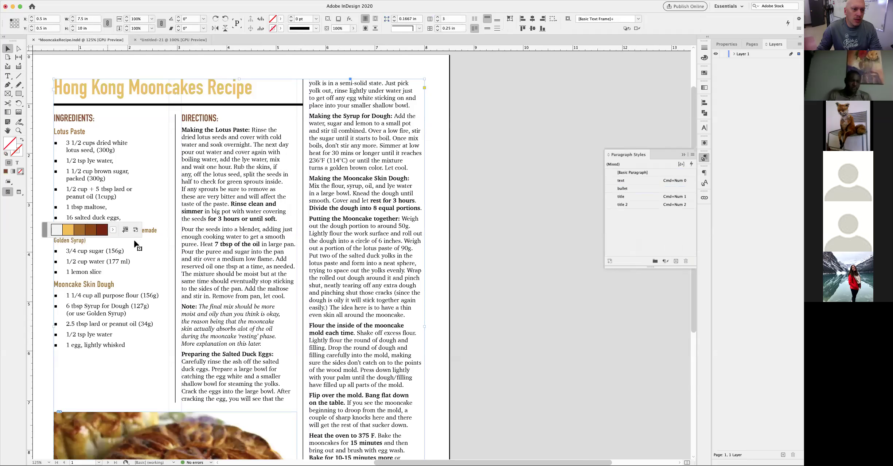
scroll(257, 273, down, 10)
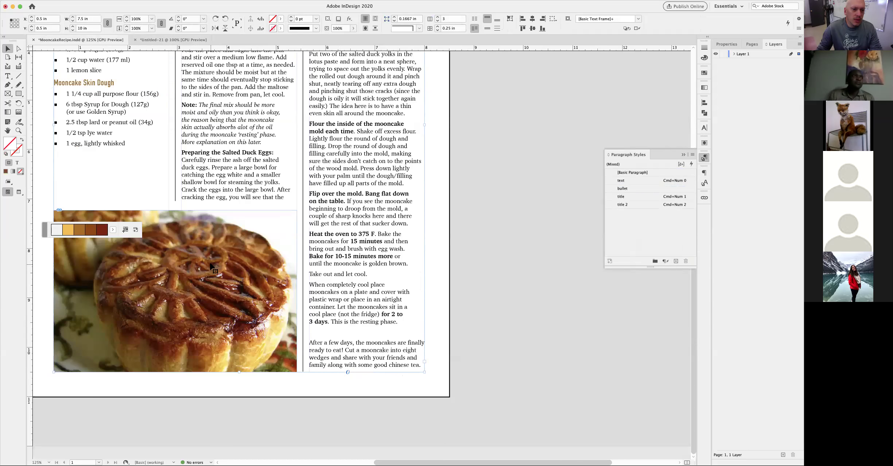
scroll(210, 265, up, 1)
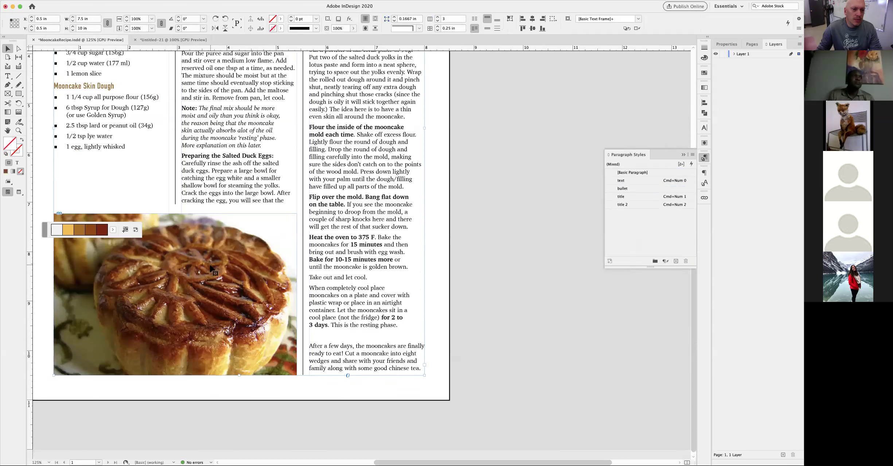
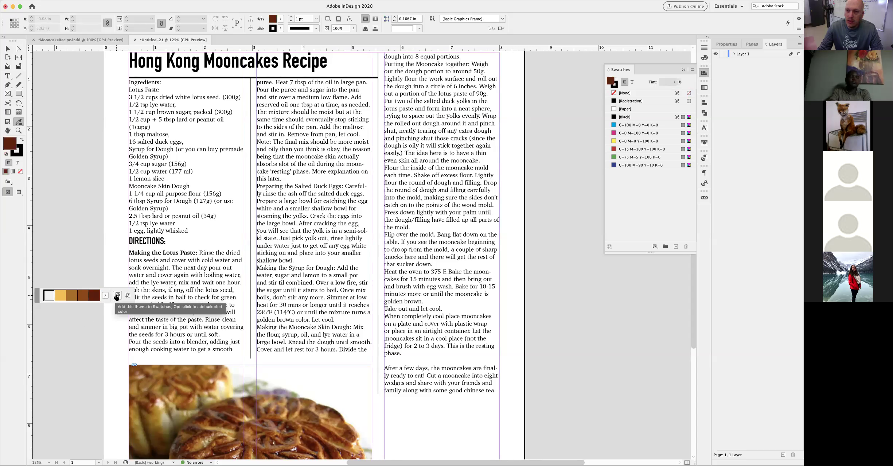
Add the picked five-colour theme to the new document's swatches and activate the Selection tool.
click(117, 295)
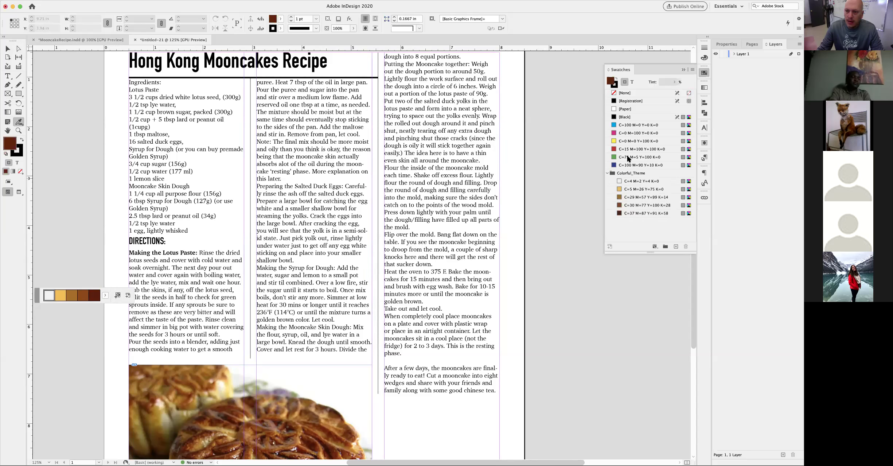
click(10, 51)
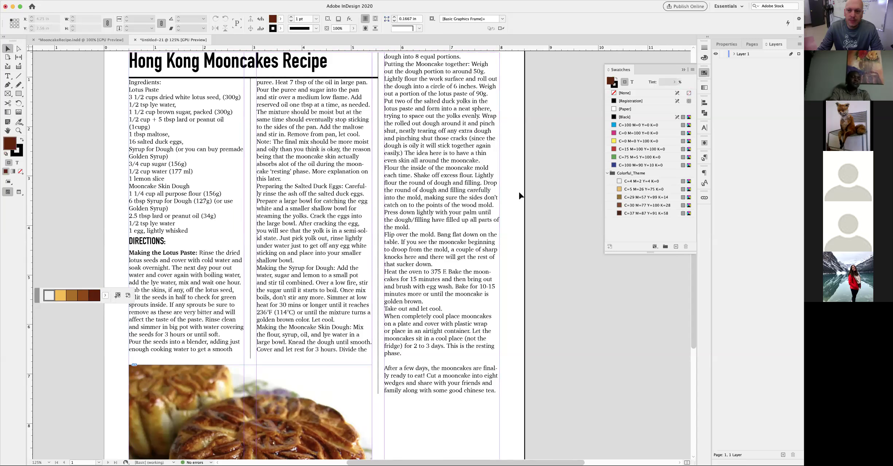
Create a paragraph style named HEADER from the Hong Kong Mooncakes Recipe title, based on [No Paragraph Style].
scroll(564, 163, up, 1)
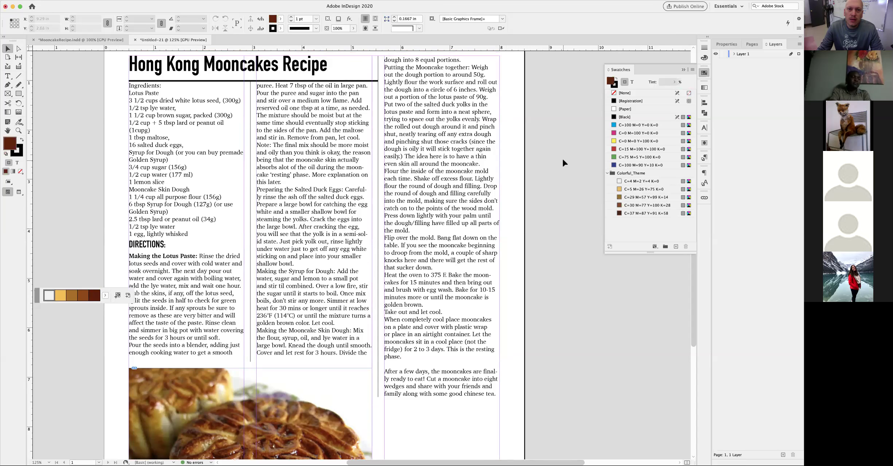
scroll(359, 121, up, 5)
triple_click(304, 129)
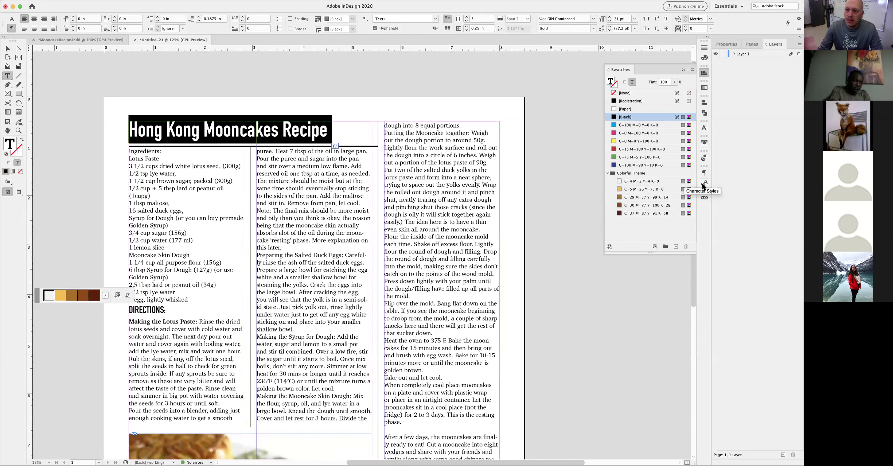
click(704, 157)
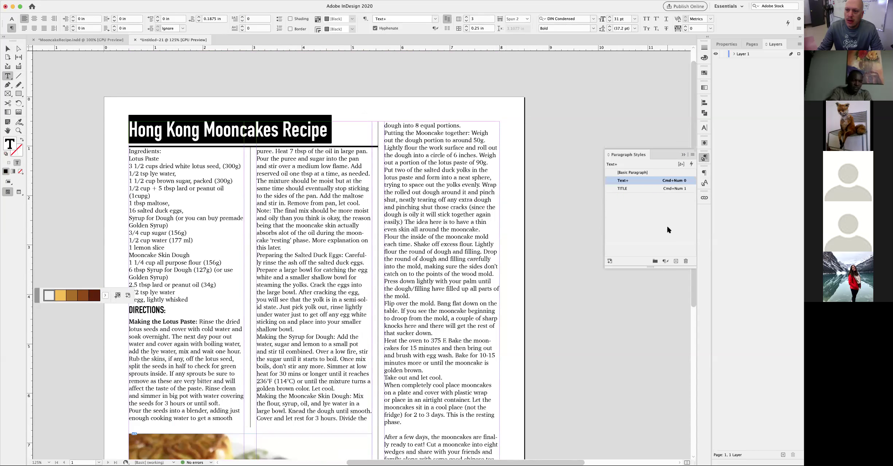
click(675, 261)
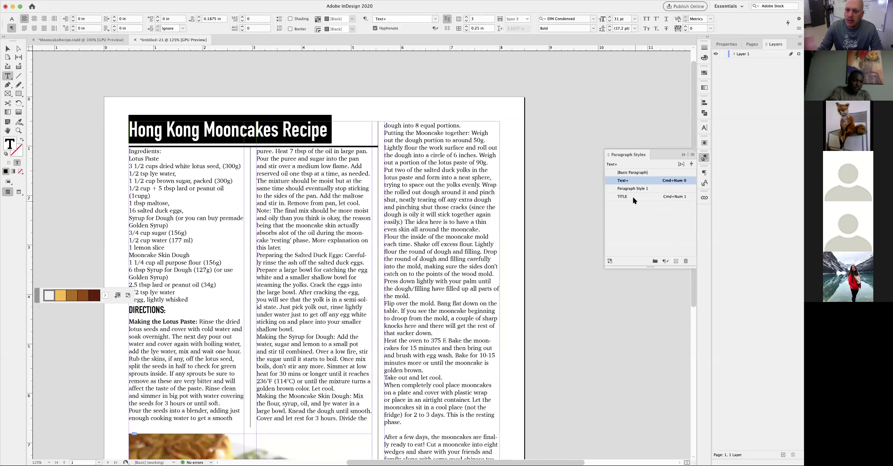
double_click(619, 189)
text(HEADER)
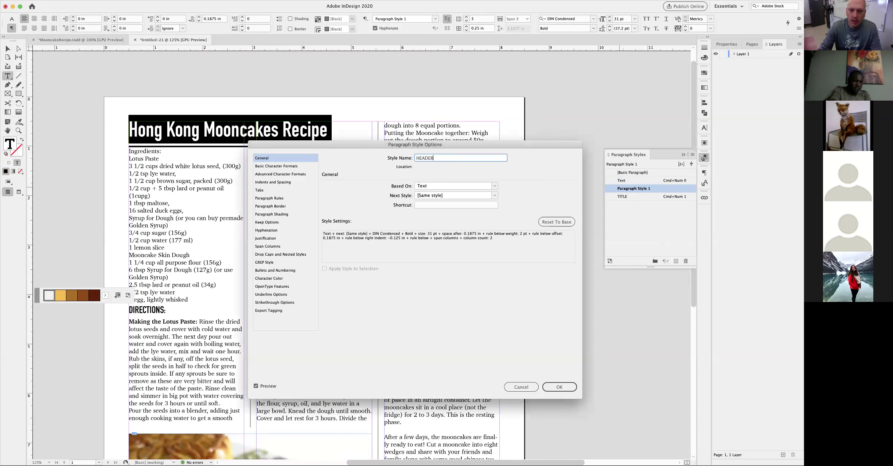
click(452, 185)
click(445, 193)
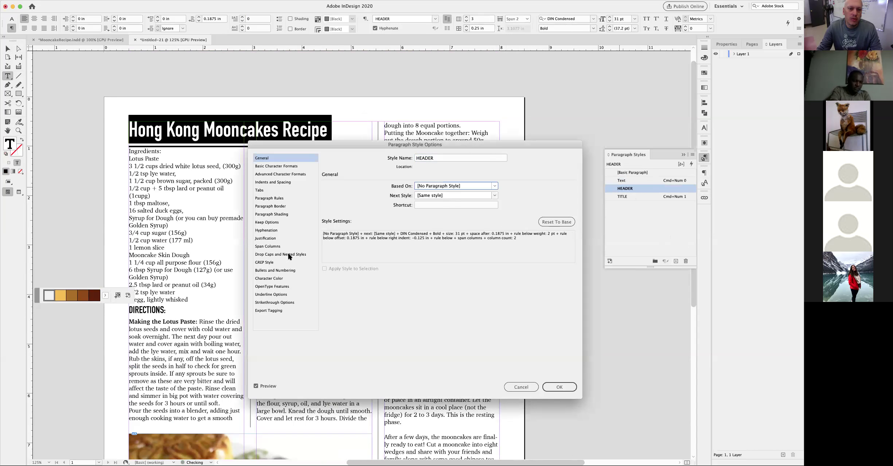
Set the HEADER style's character colour to the theme swatch C=5 M=26 Y=75 K=0, apply the options and deselect the title.
click(282, 279)
scroll(451, 219, down, 3)
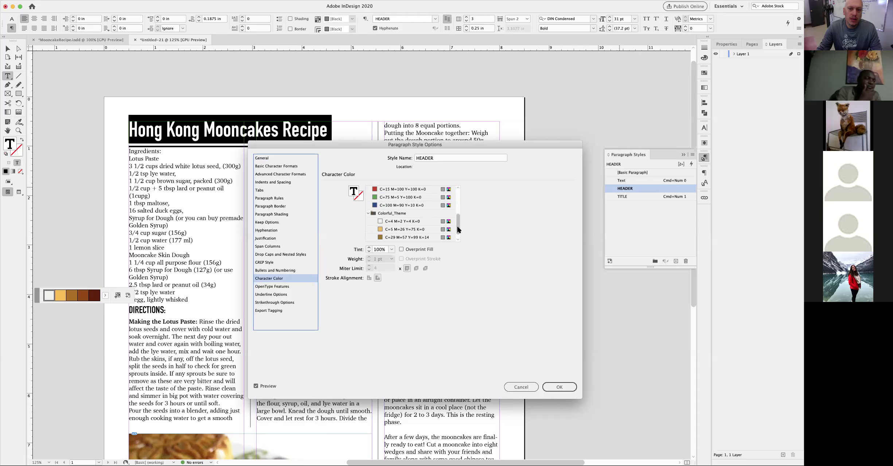
click(399, 221)
drag(471, 306, 486, 343)
click(573, 424)
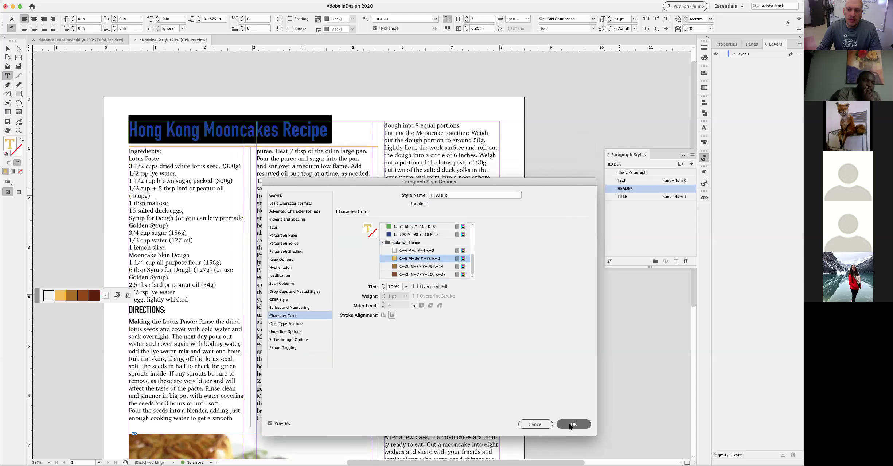
click(268, 145)
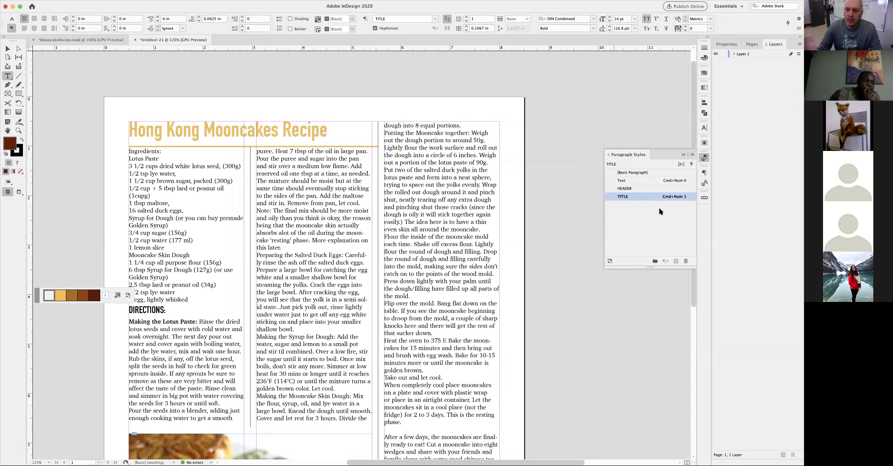
Edit the HEADER paragraph style so its rule below uses the colour [Black].
double_click(610, 188)
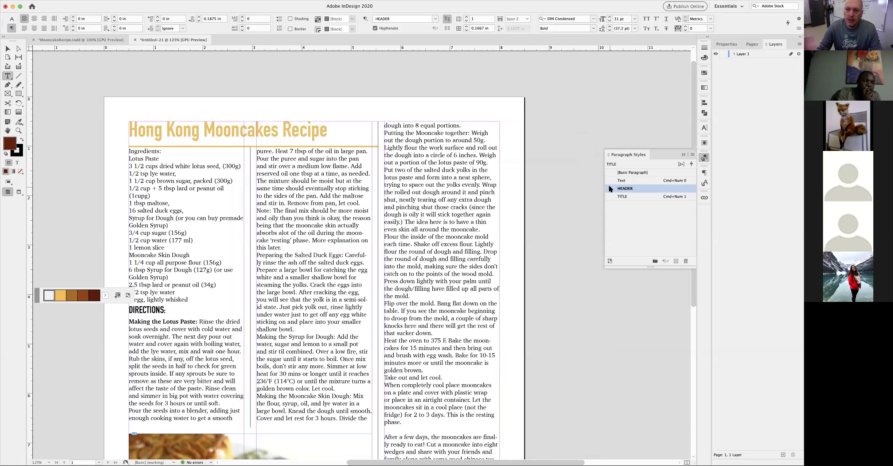
drag(345, 183, 297, 183)
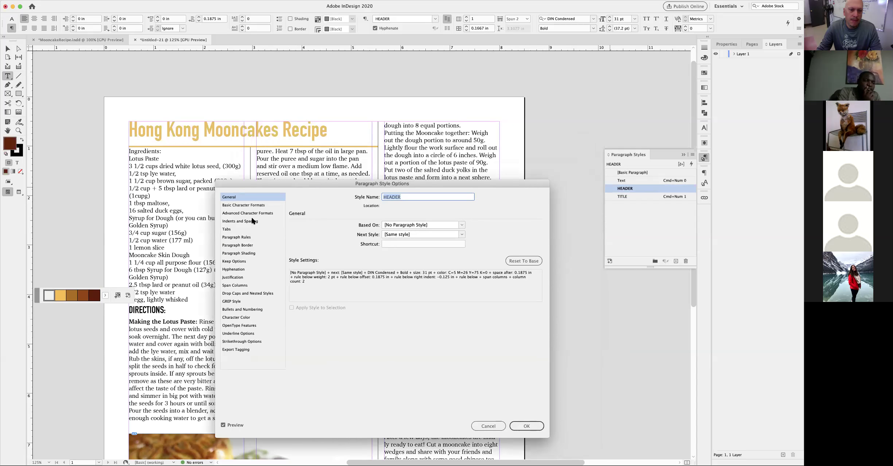
click(244, 239)
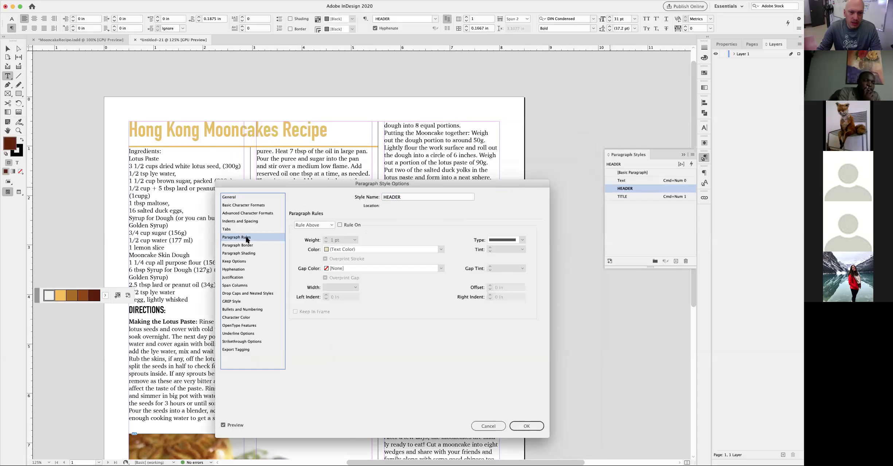
click(323, 226)
click(319, 241)
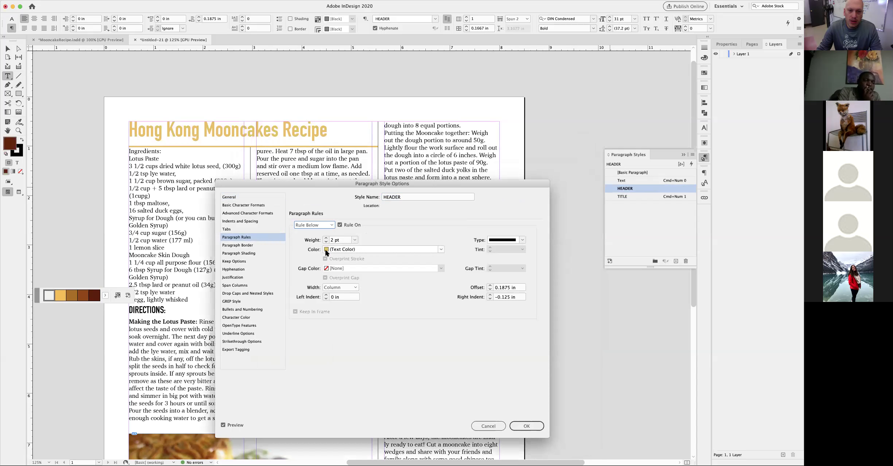
click(421, 250)
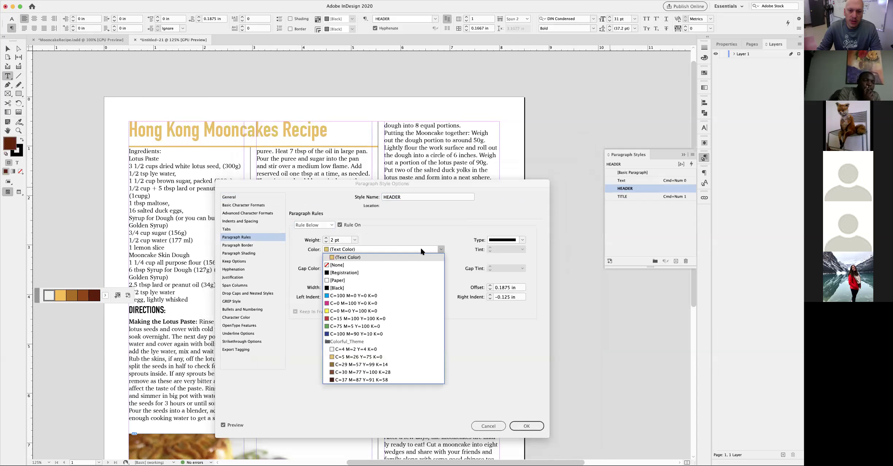
click(363, 288)
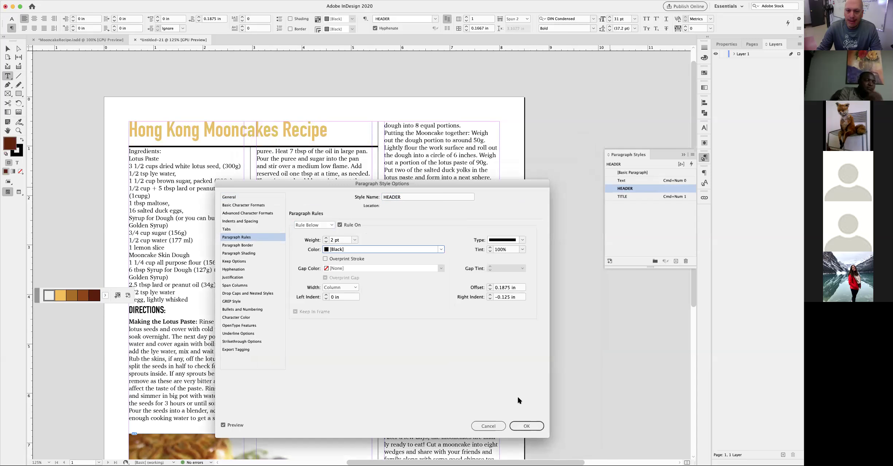
click(526, 426)
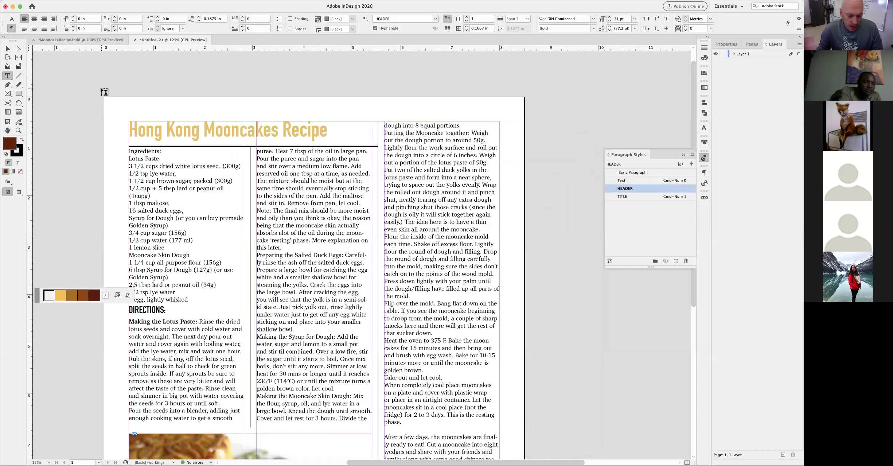
Examine the spacing and paragraph styles of the main title and INGREDIENTS heading in the finished MooncakeRecipe document.
click(73, 40)
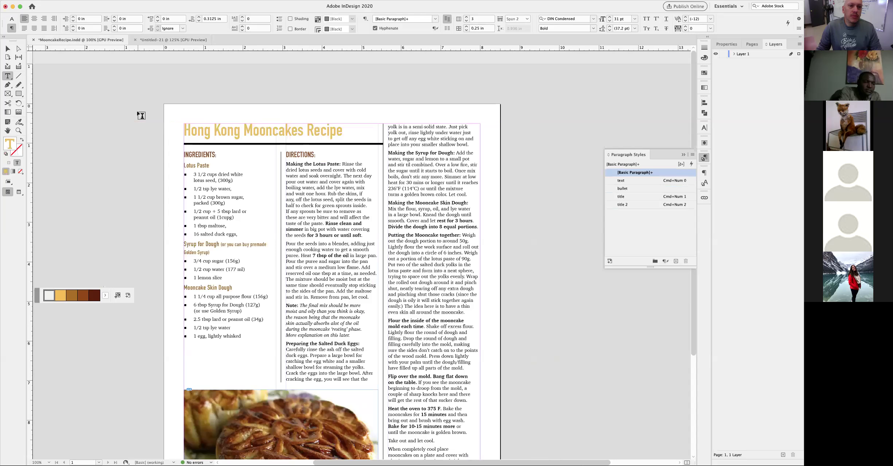
drag(193, 141, 205, 162)
click(198, 161)
click(200, 153)
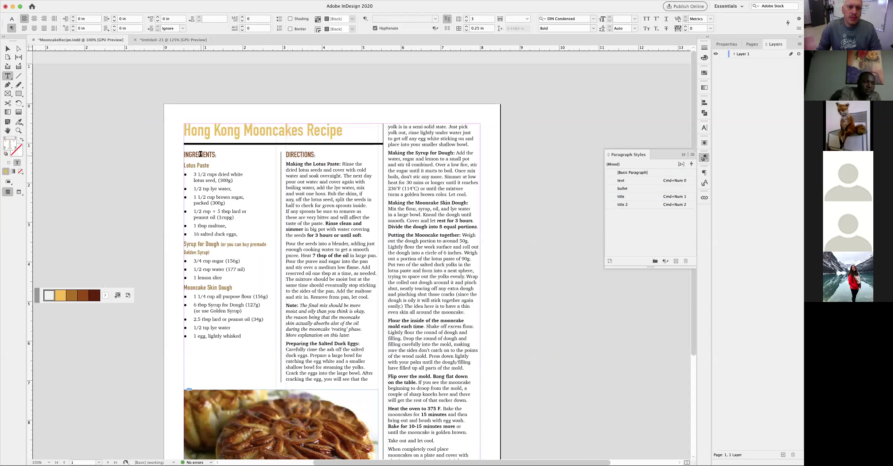
click(203, 135)
click(194, 153)
drag(209, 154, 209, 154)
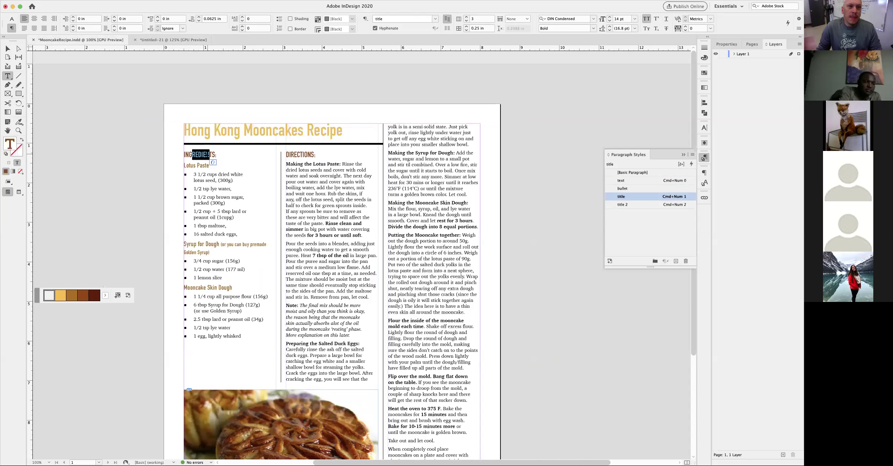
click(244, 133)
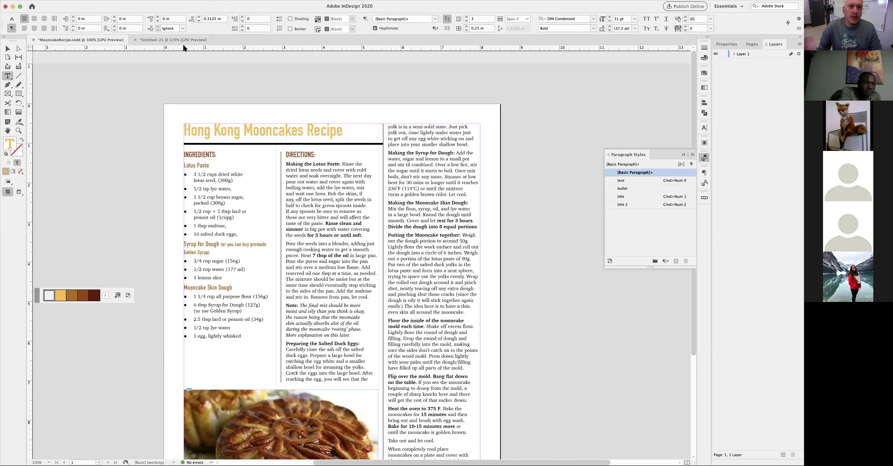
Set the space after the new document's main title to 0.375 in and compare the spacing with the finished page.
click(193, 40)
click(201, 130)
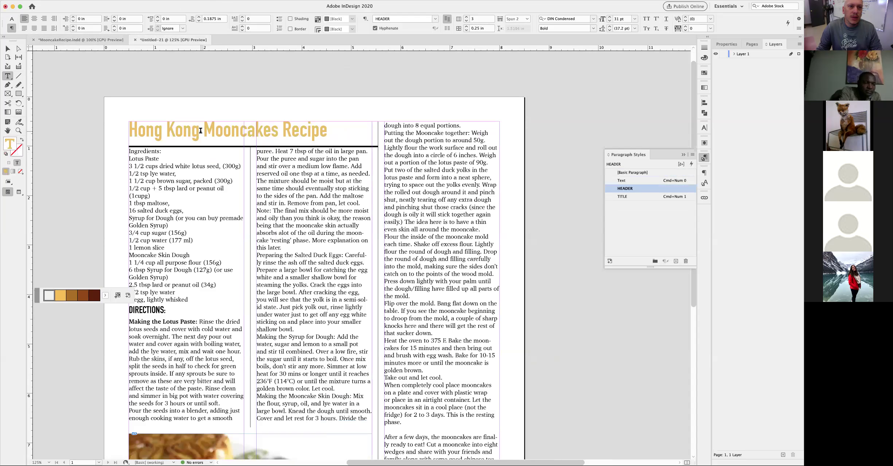
click(198, 17)
click(198, 17)
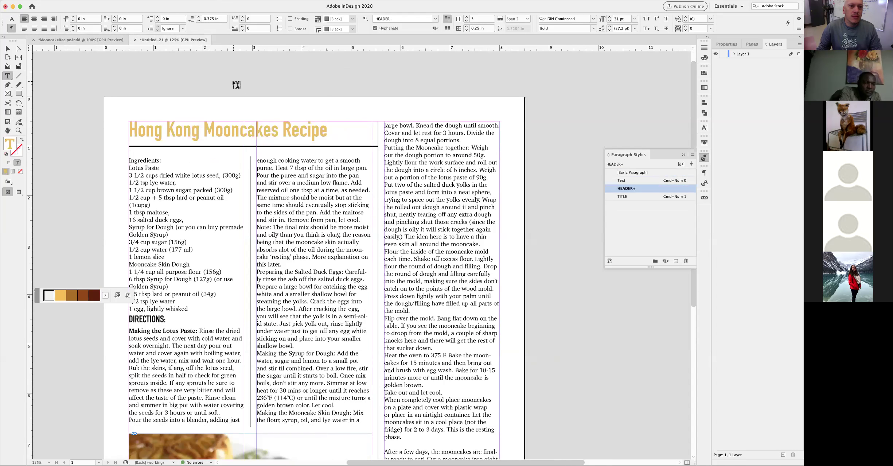
key(ctrl+Tab)
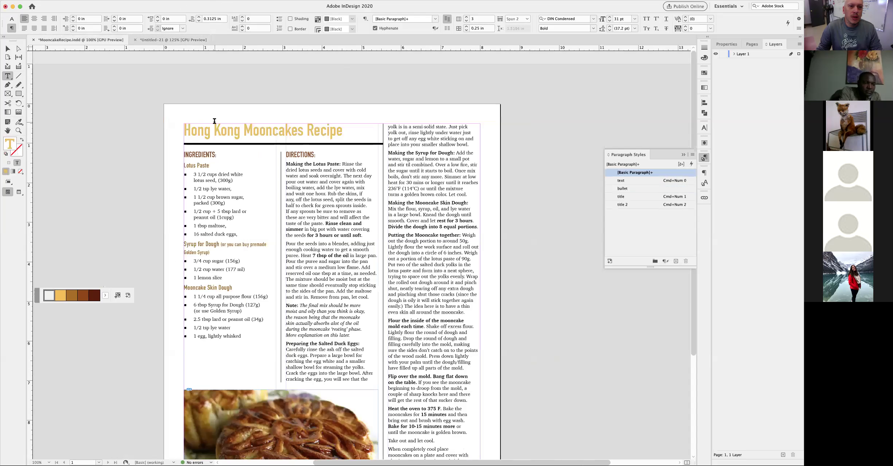
click(181, 40)
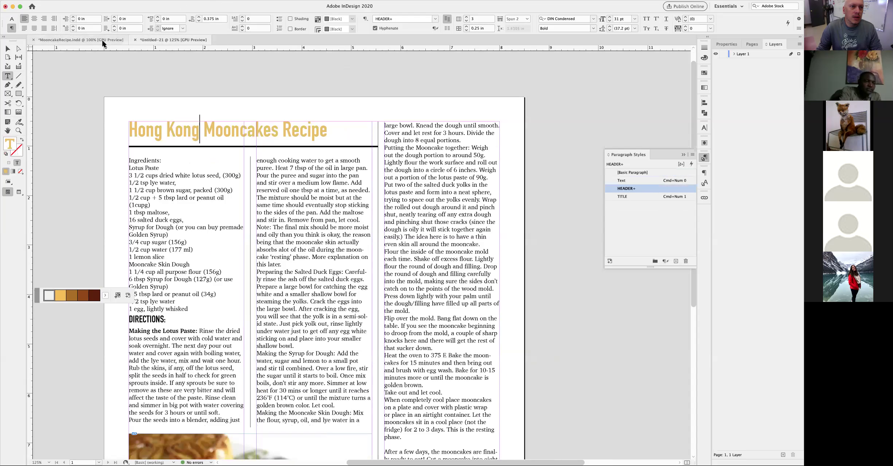
Check the styles of the INGREDIENTS and Lotus Paste headings in the finished document, including Lotus Paste's character formatting, and return to the new document.
key(ctrl+Tab)
click(206, 153)
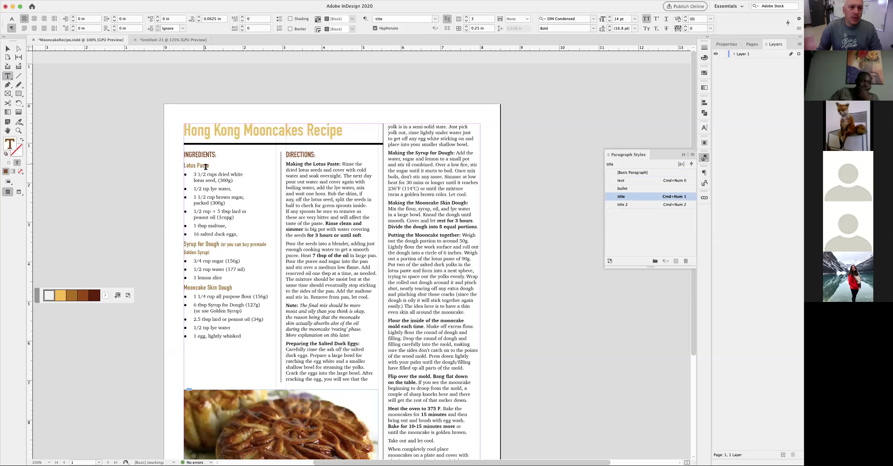
click(202, 167)
double_click(203, 166)
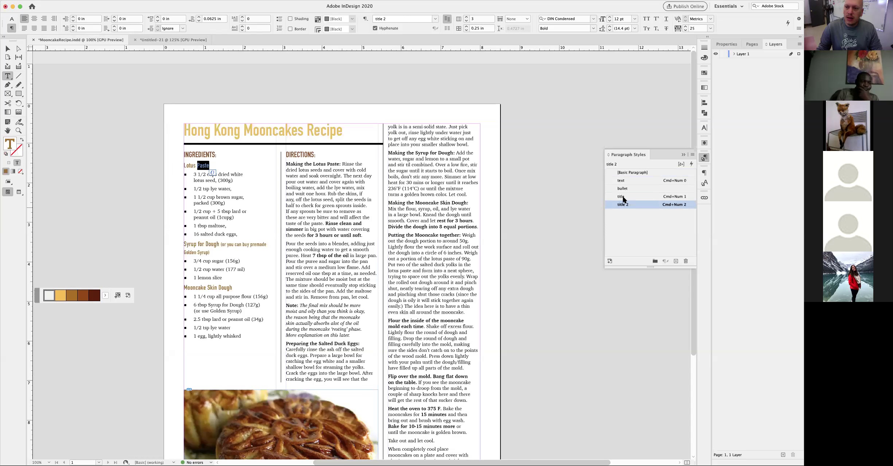
click(11, 19)
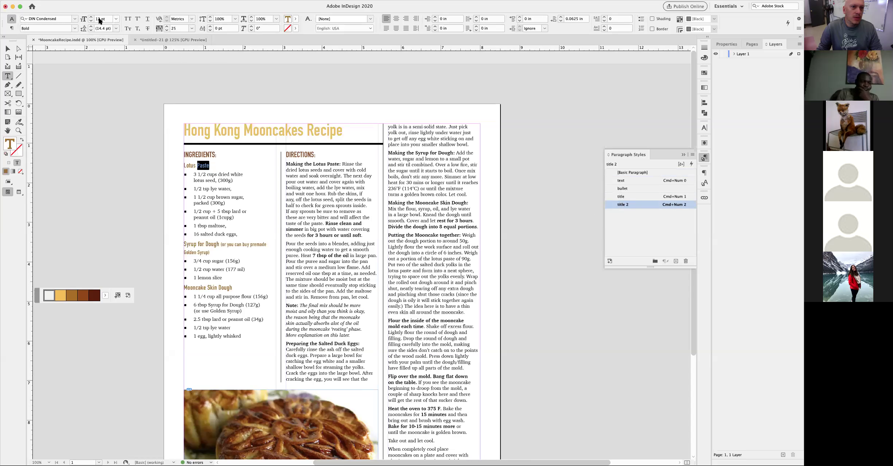
click(169, 40)
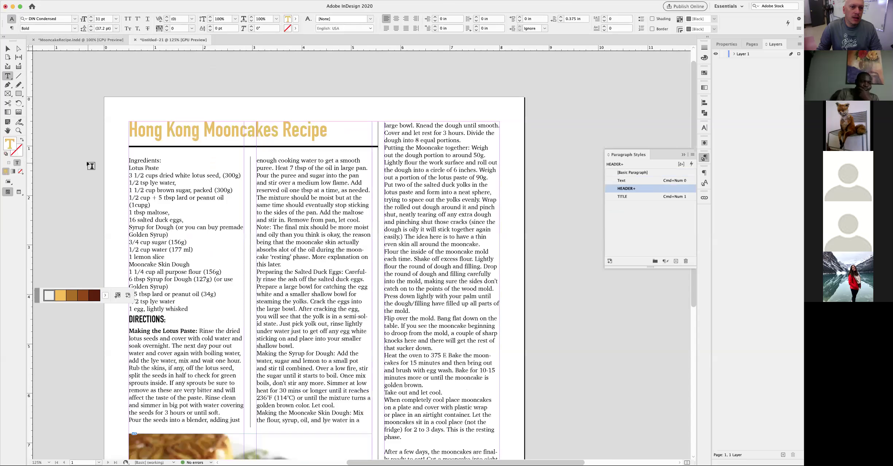
Apply the TITLE paragraph style to the "Ingredients:" line above the ingredient list.
click(137, 160)
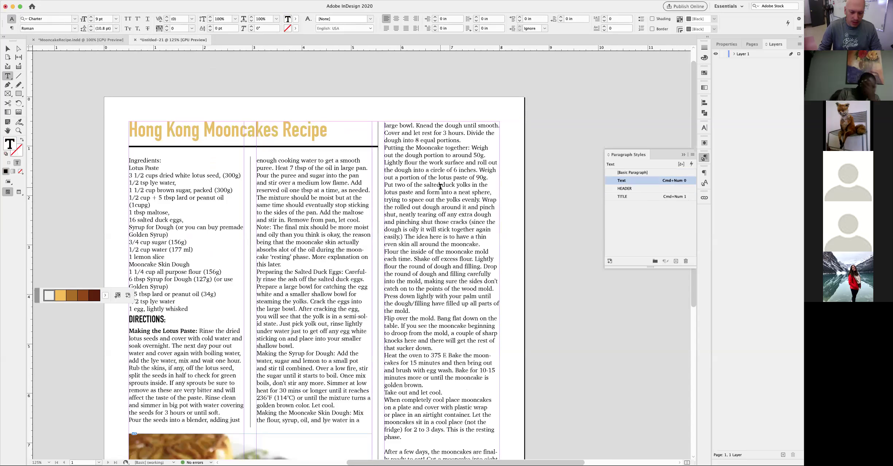
key(super+KP_1)
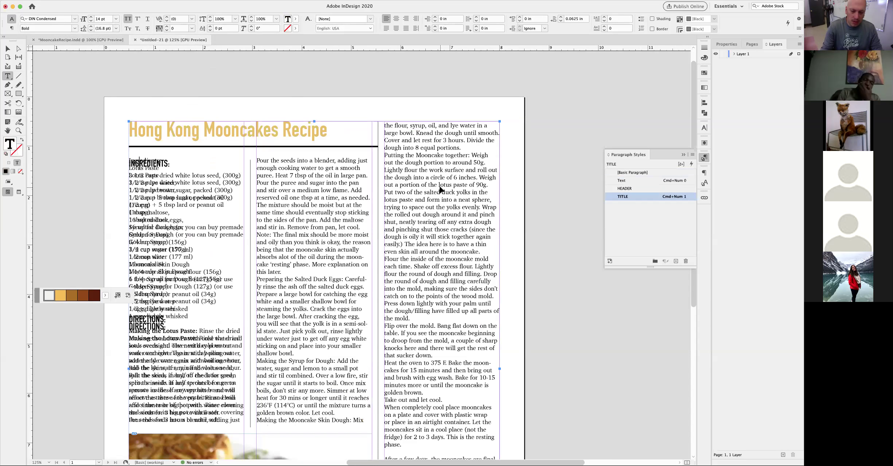
scroll(441, 186, left, 8)
key(super+minus)
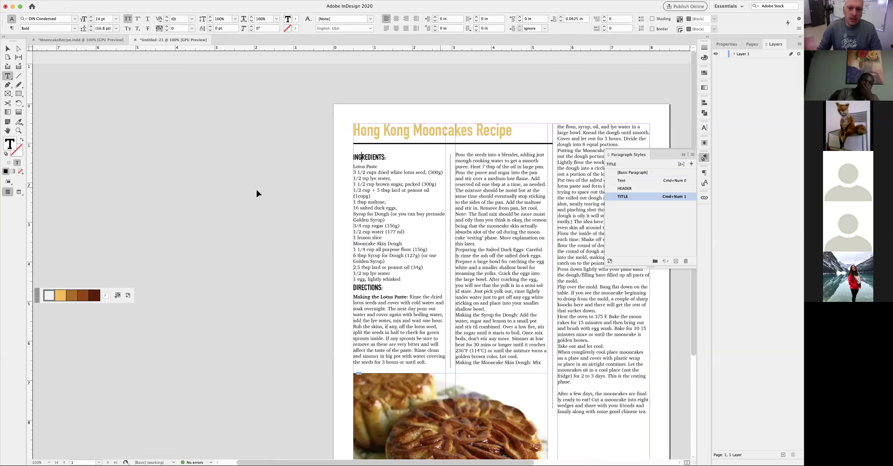
super+click(210, 234)
scroll(314, 204, right, 6)
key(super+equal)
scroll(314, 203, down, 2)
scroll(314, 204, right, 2)
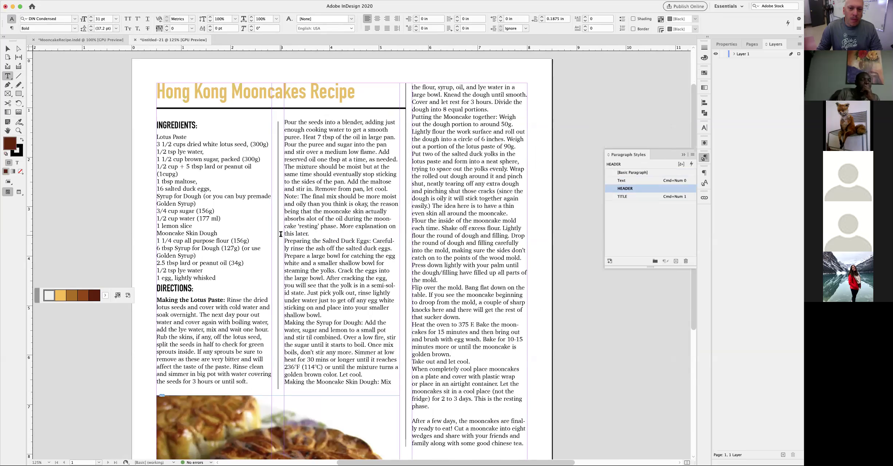
super+click(258, 236)
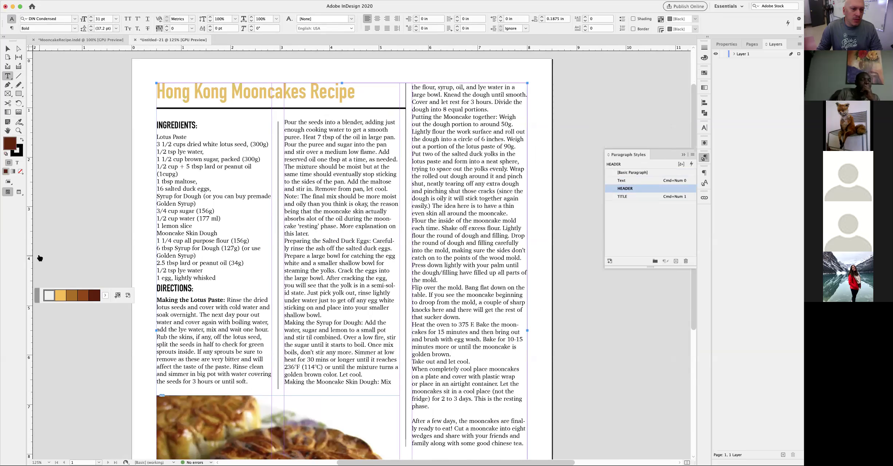
Format the "Lotus Paste" line below the INGREDIENTS heading in DIN Condensed Bold at 11 pt.
click(113, 42)
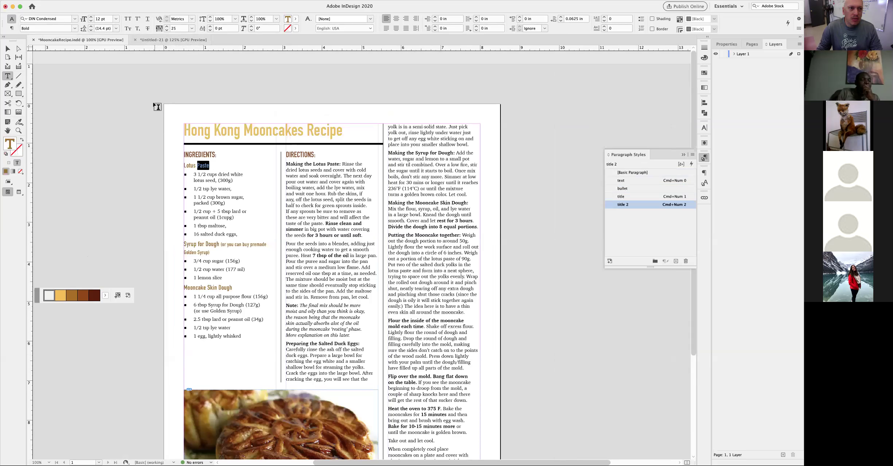
click(179, 40)
click(182, 137)
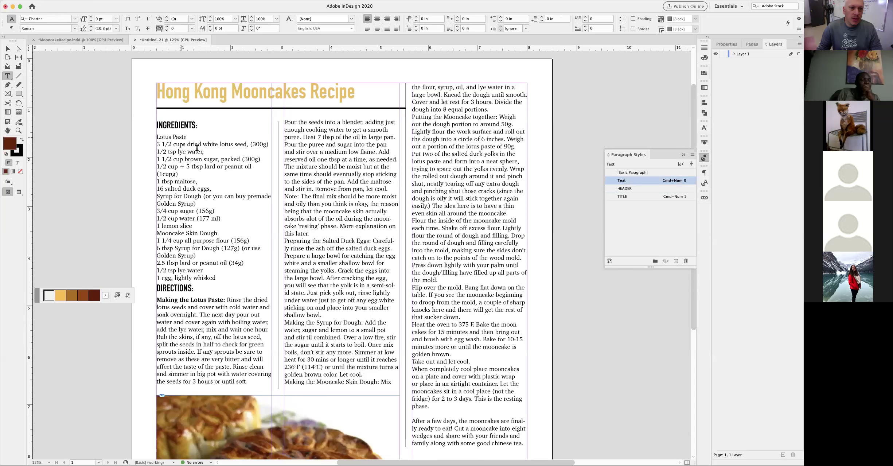
triple_click(184, 139)
triple_click(179, 136)
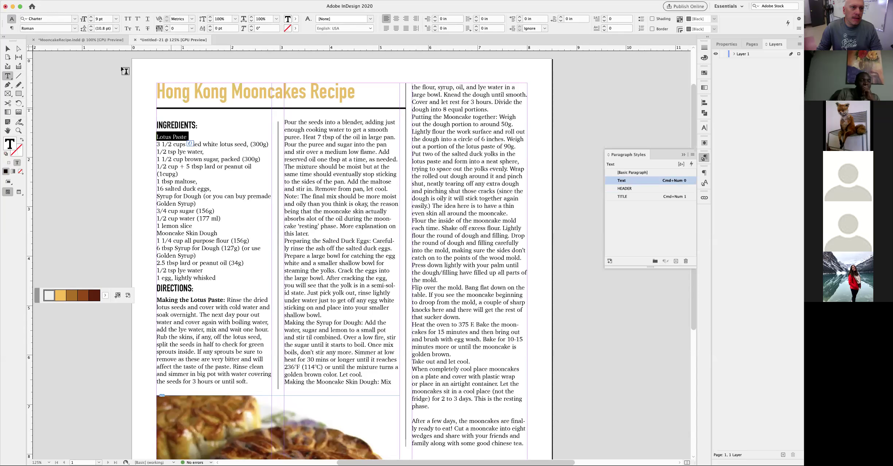
click(58, 20)
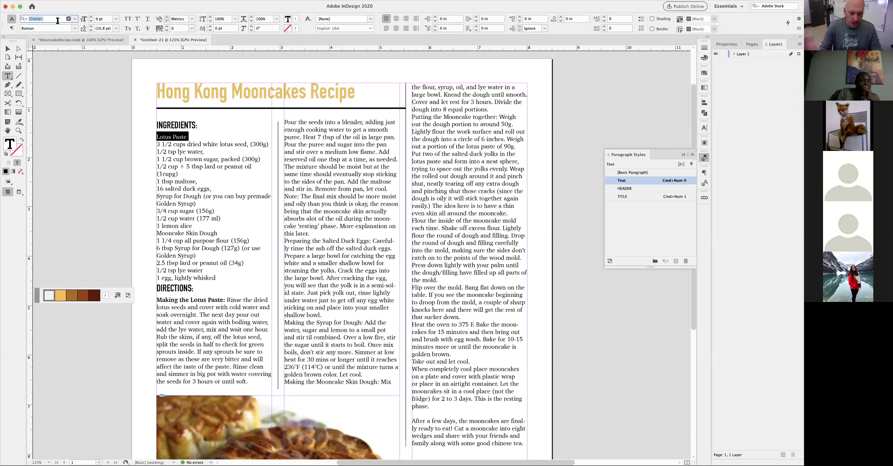
text(din)
key(Return)
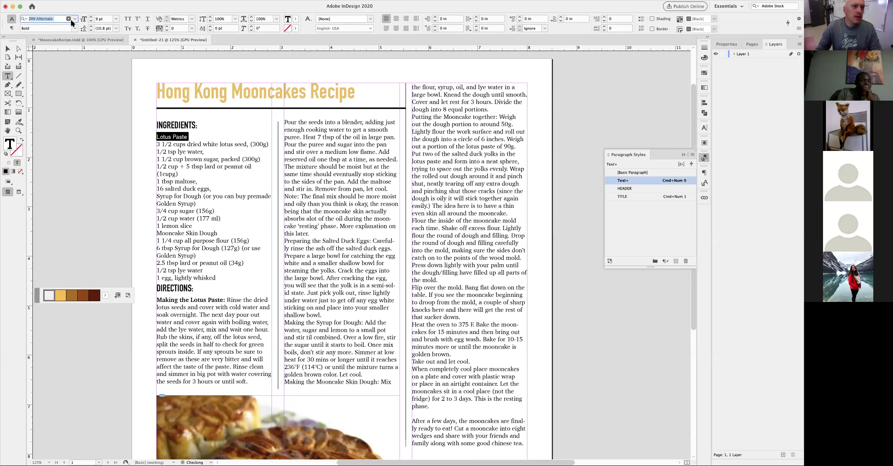
click(91, 18)
click(90, 18)
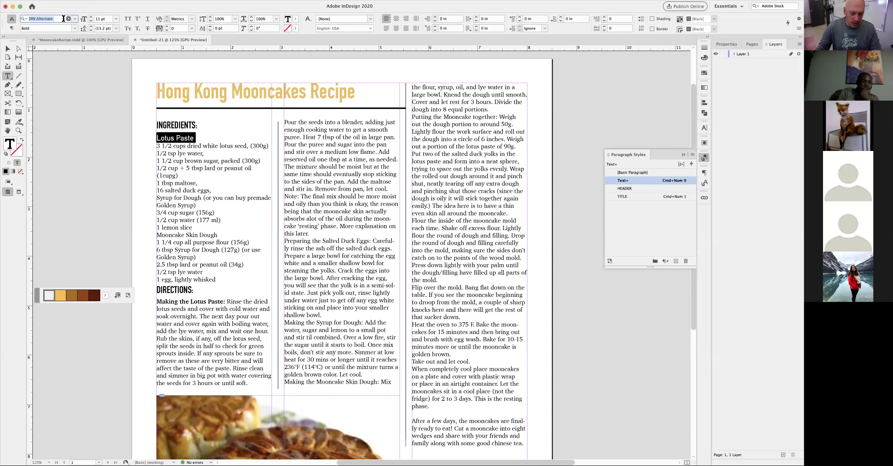
text(din)
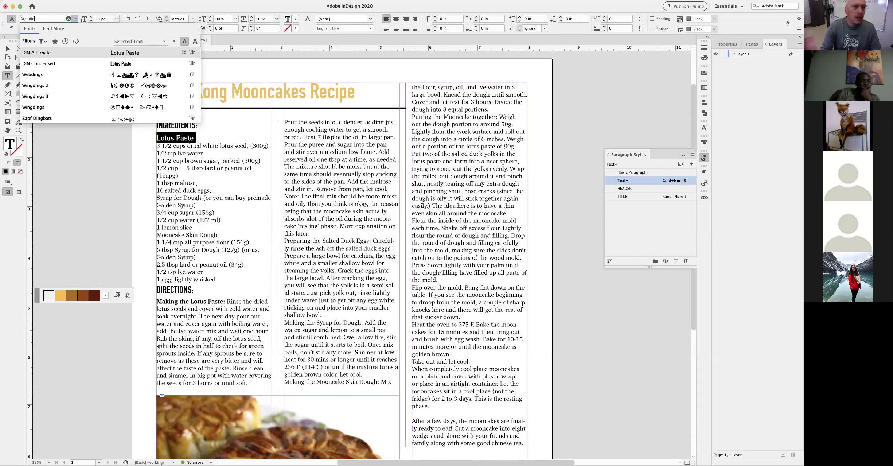
click(40, 64)
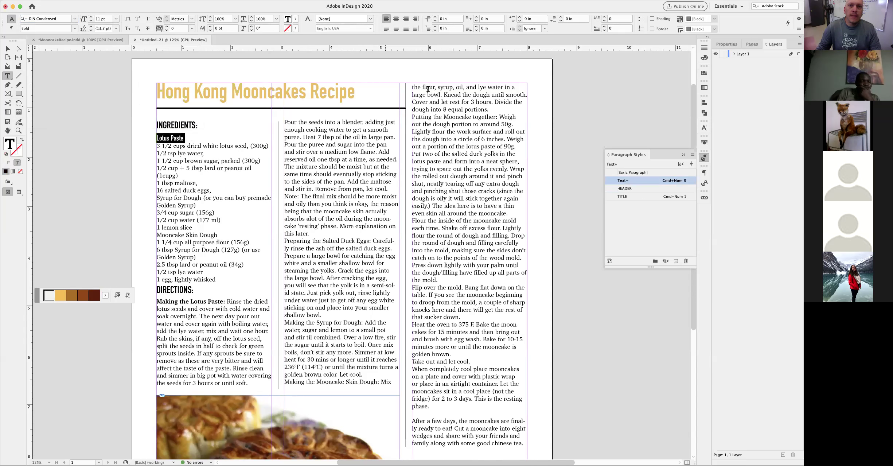
Create a paragraph style named TITLE 2 from the Lotus Paste line, based on [No Paragraph Style], with the shortcut Cmd+Num 2.
click(675, 259)
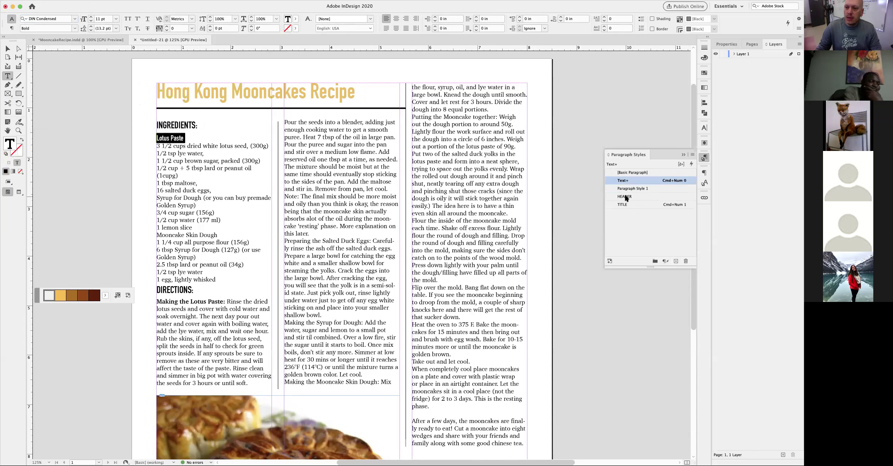
double_click(631, 188)
text(TITLE 2)
key(Tab)
key(Tab)
key(Tab)
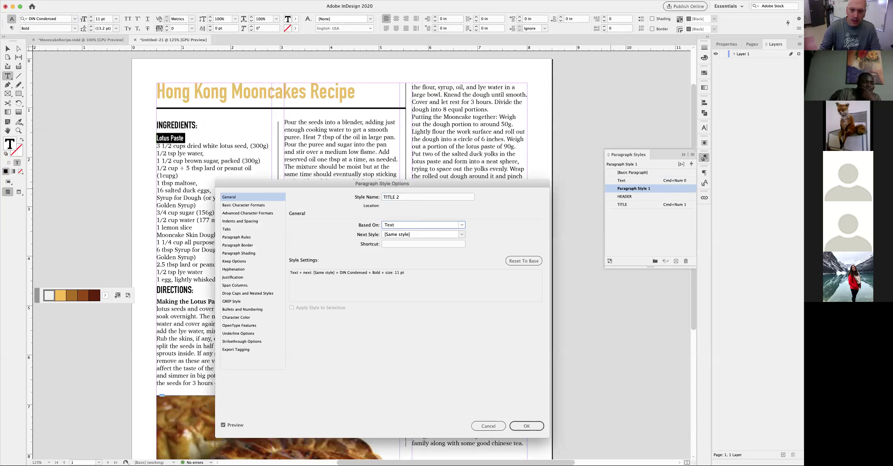
key(super+KP_2)
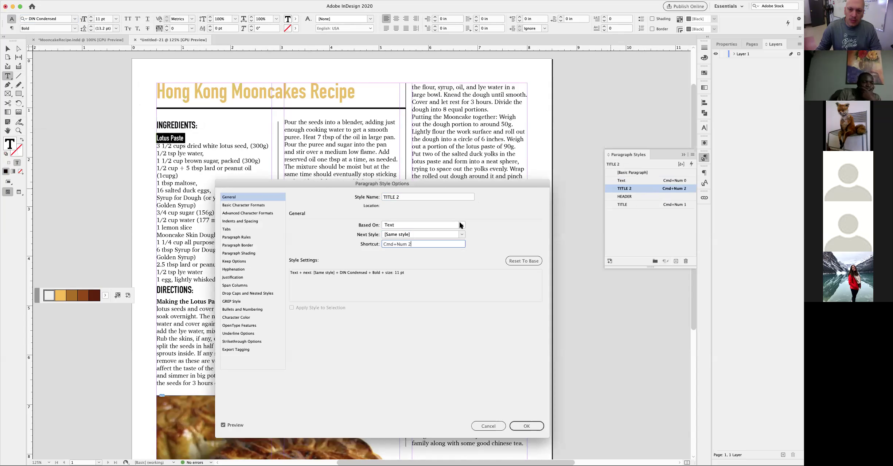
click(461, 225)
click(423, 230)
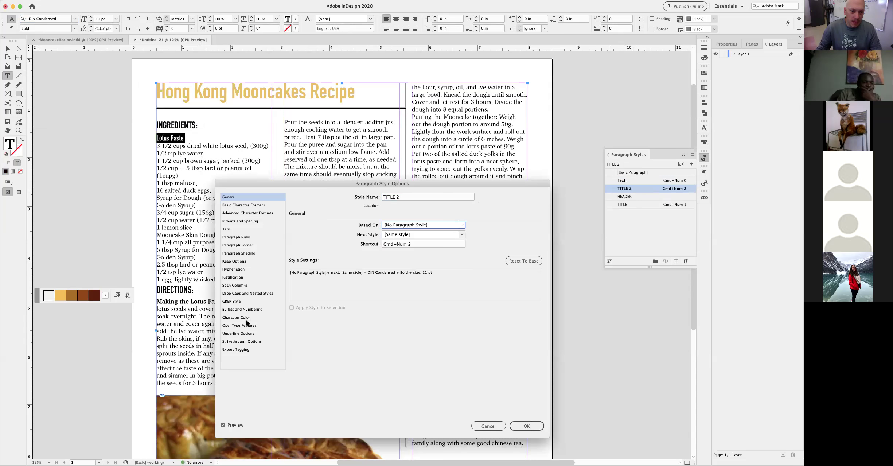
Set the TITLE 2 style's character colour to the Colorful_Theme swatch C=29 M=57 Y=99 K=14.
click(246, 317)
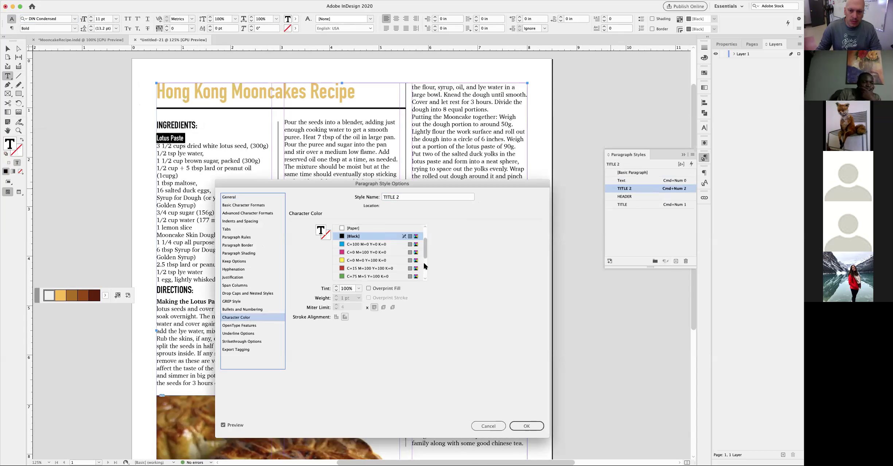
drag(425, 257, 425, 274)
click(358, 263)
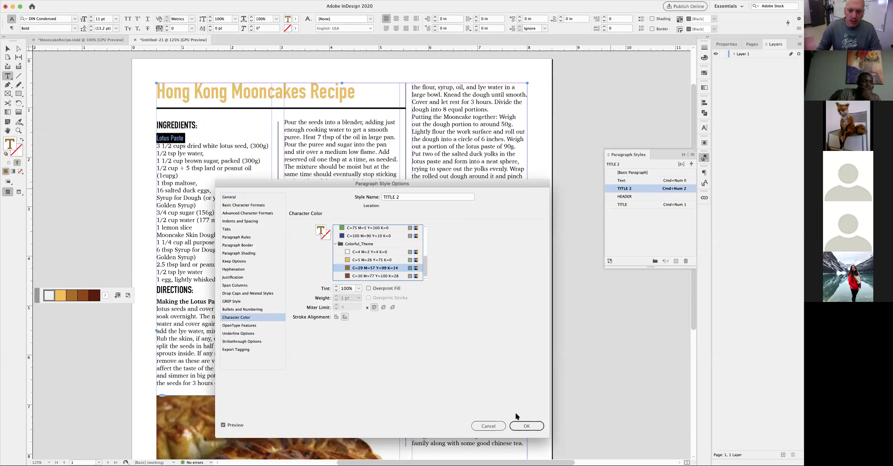
click(526, 425)
click(602, 362)
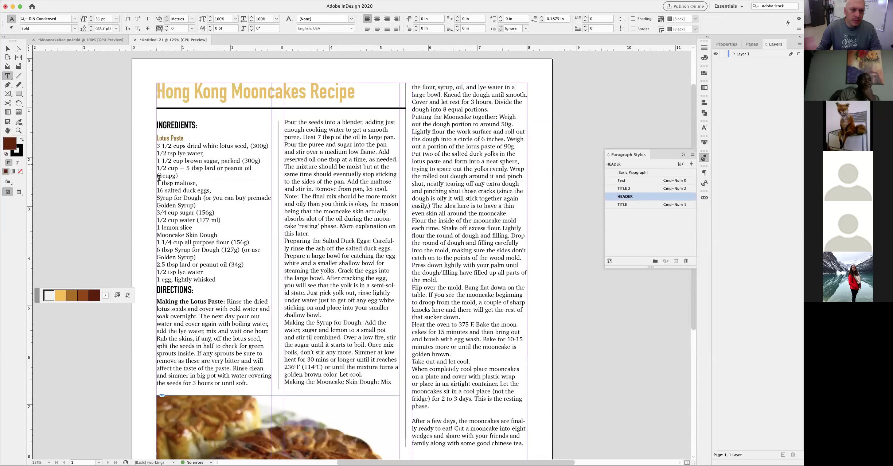
click(184, 184)
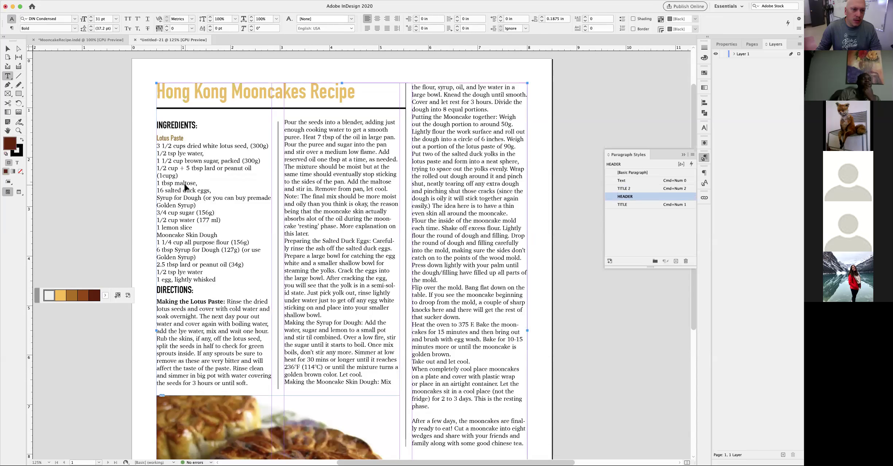
Compare with the finished document and apply the TITLE 2 style to the "Syrup for Dough" and "Mooncake Skin Dough" lines.
click(102, 40)
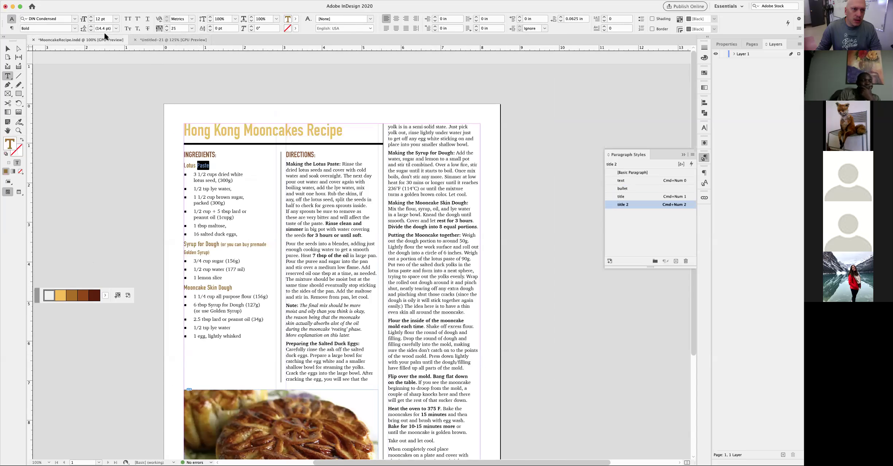
key(super+grave)
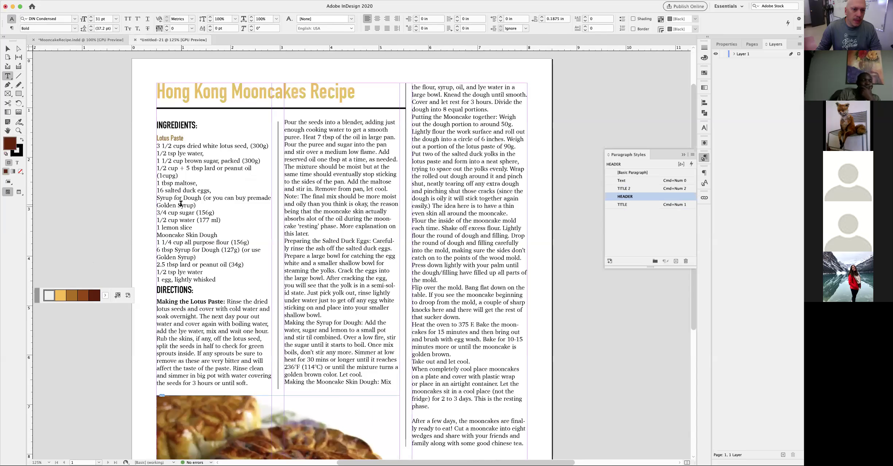
click(179, 200)
key(super+KP_2)
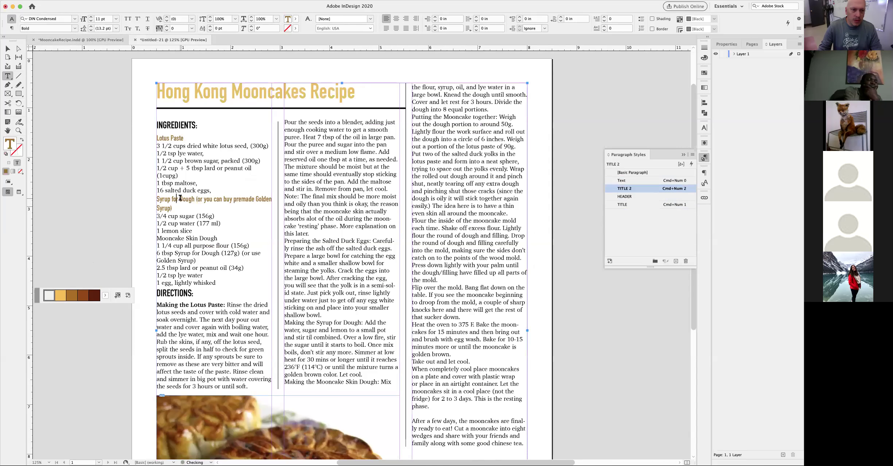
click(157, 238)
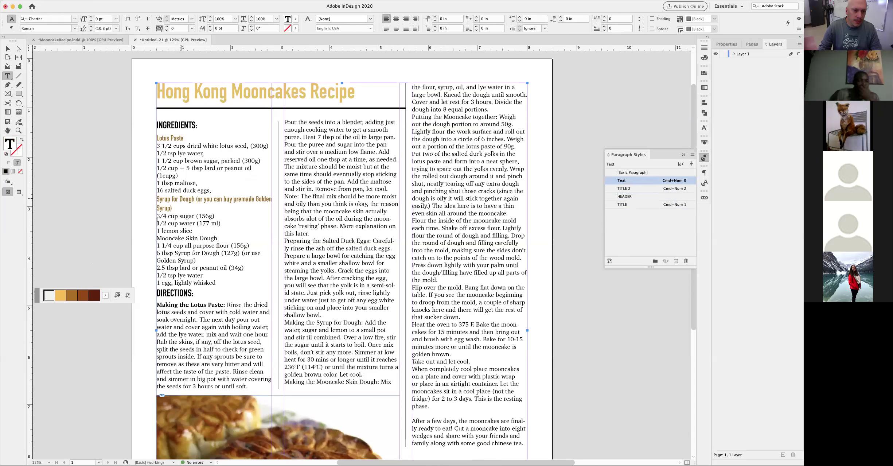
key(super+KP_2)
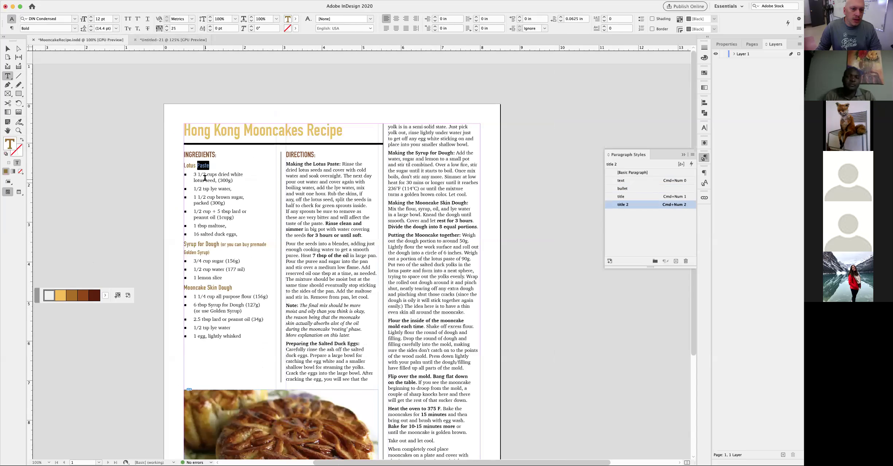
Check the finished document's bulleted list, and create a paragraph style named Bullet from the Lotus Paste ingredients, based on [No Paragraph Style].
drag(205, 180, 213, 226)
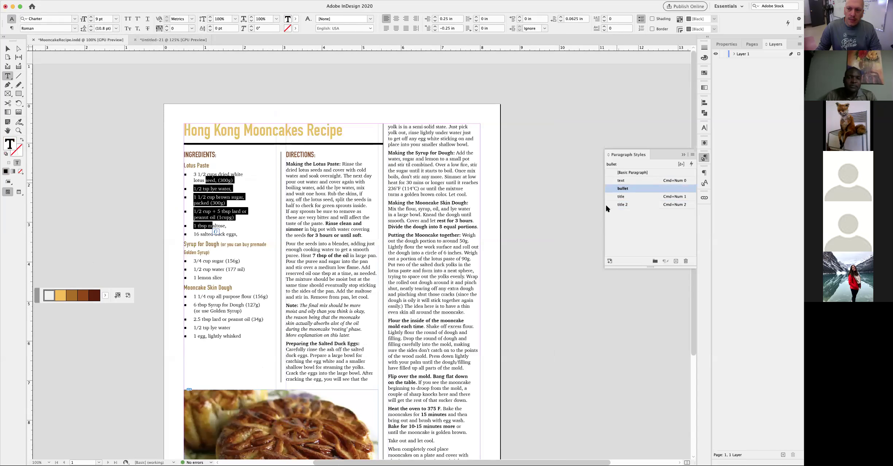
click(150, 42)
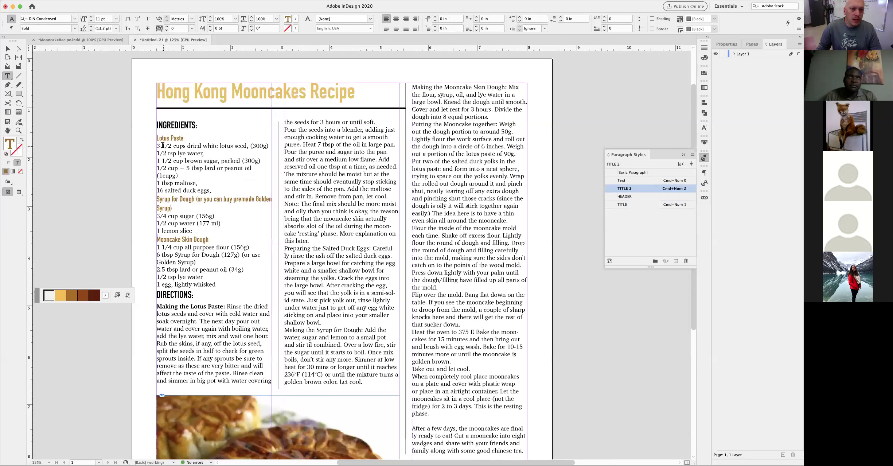
drag(157, 145, 212, 191)
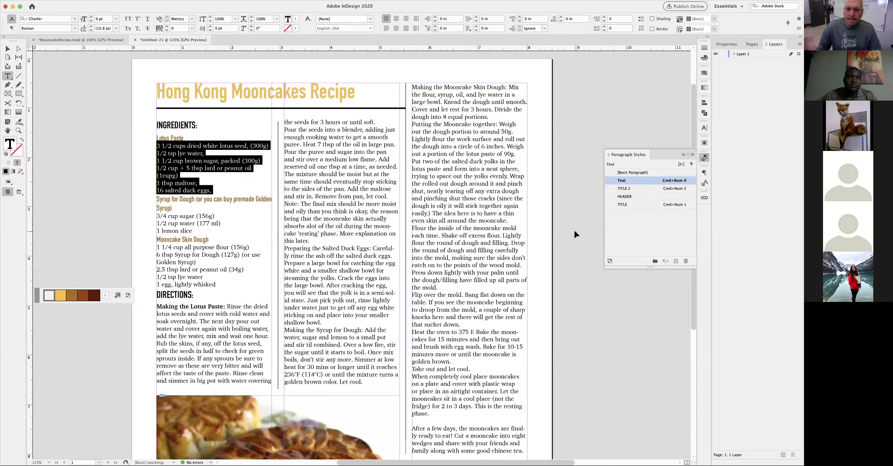
click(675, 262)
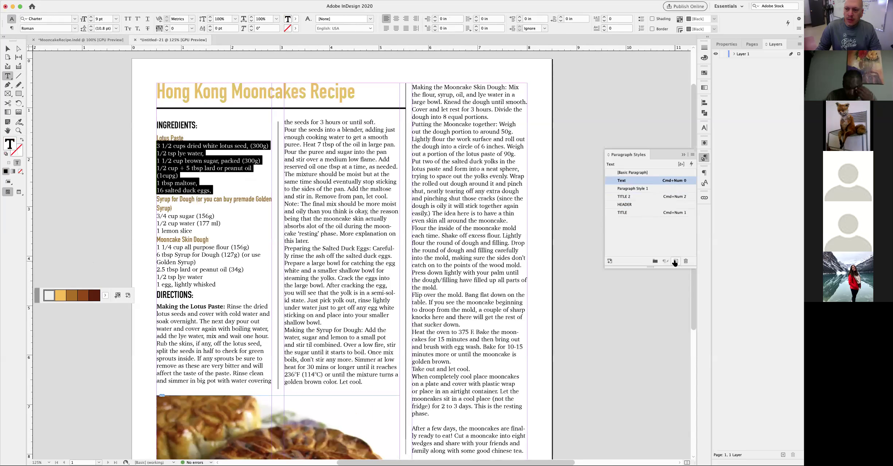
double_click(612, 188)
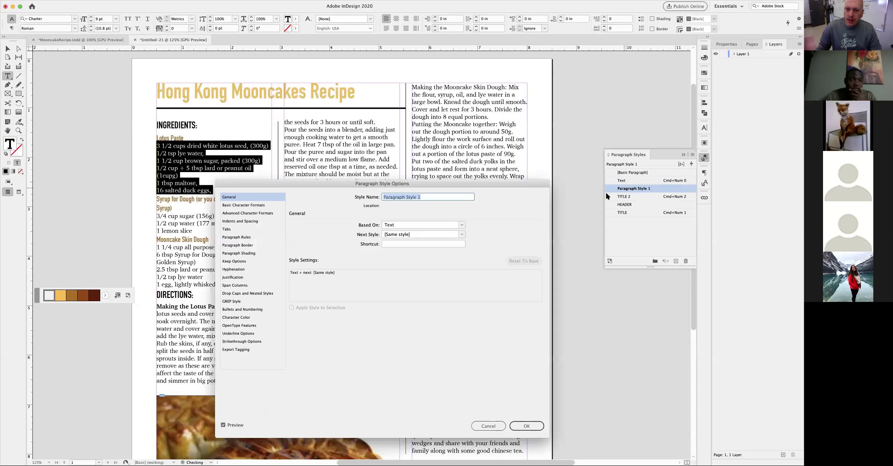
text(Bullet)
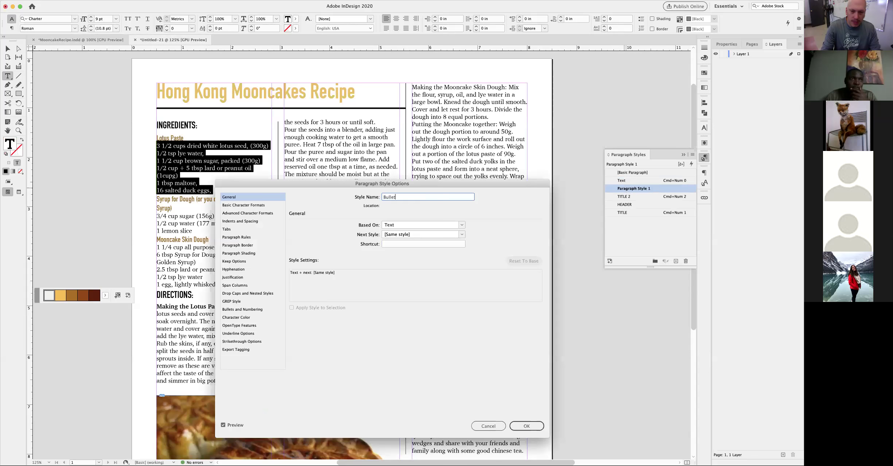
click(460, 225)
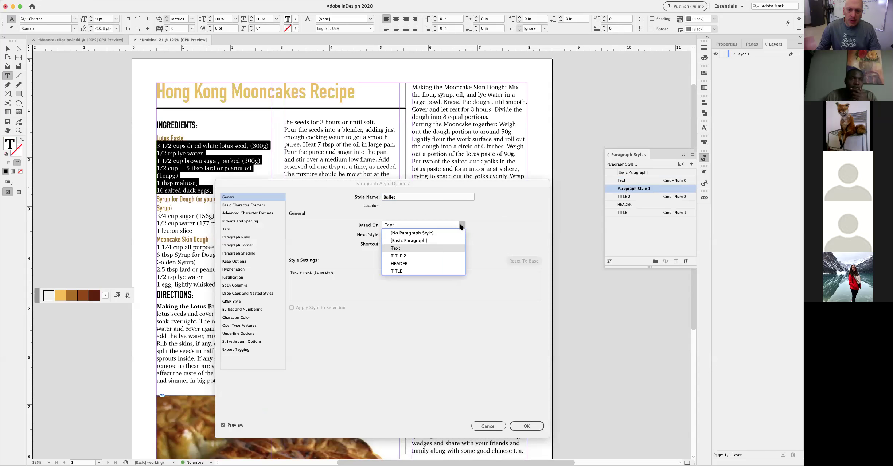
click(414, 233)
drag(266, 182, 331, 110)
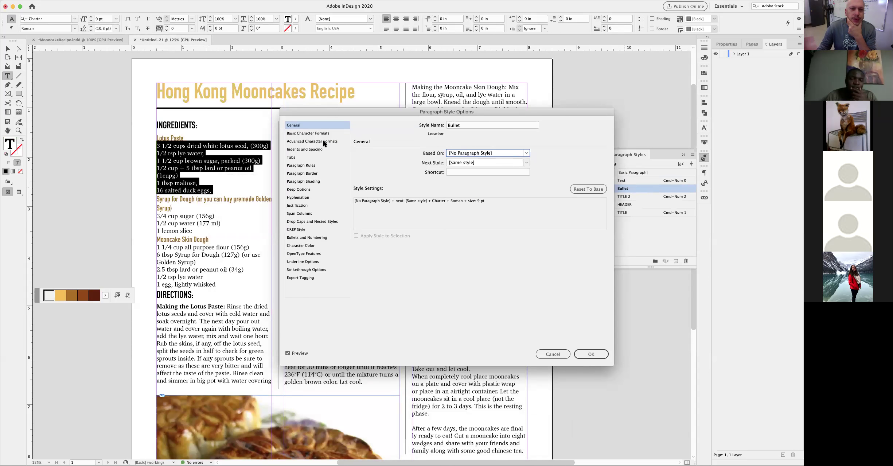
Set the Bullet style's list type to Bullets with a tab position of 0.25 in.
click(312, 238)
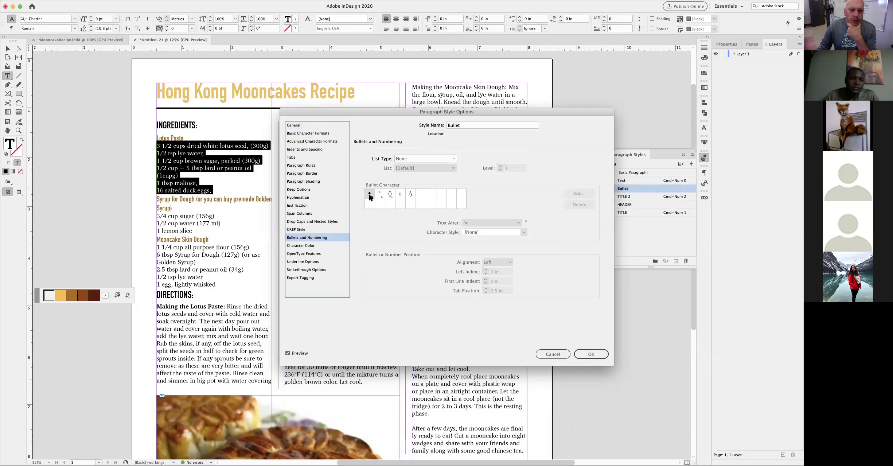
click(413, 158)
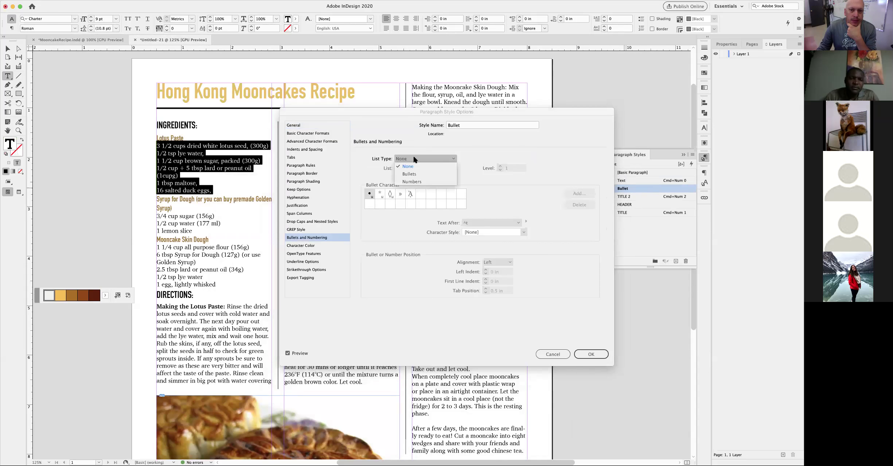
click(415, 175)
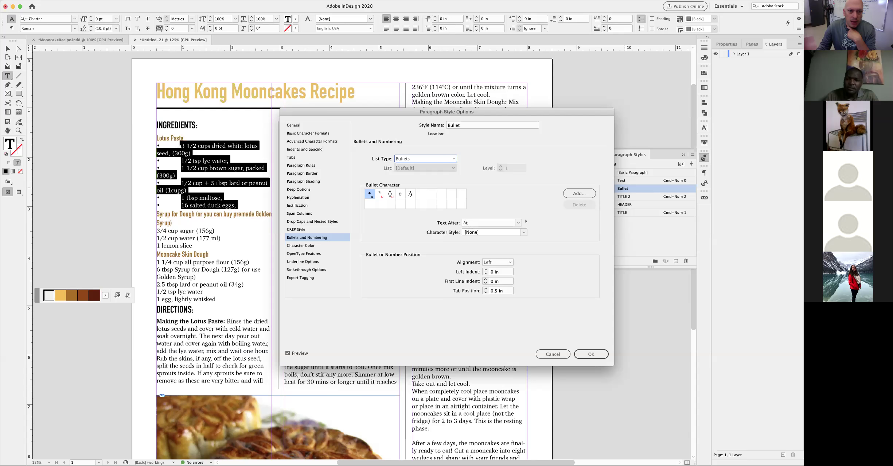
click(485, 292)
click(485, 292)
click(485, 292)
click(485, 292)
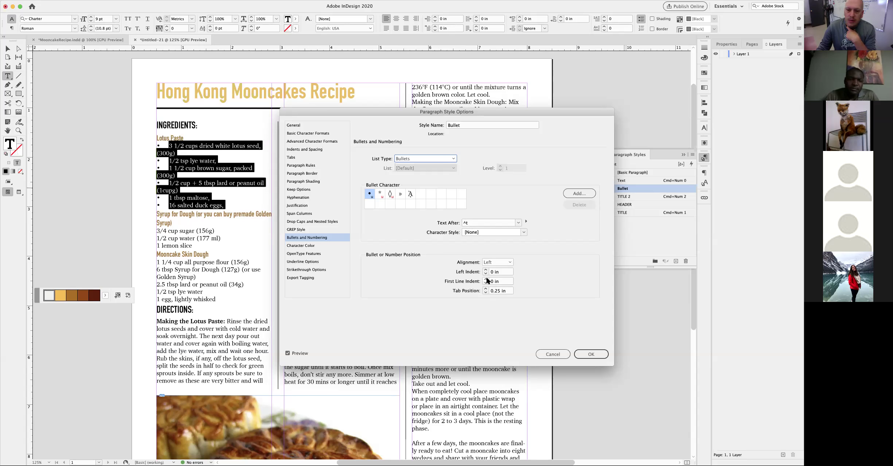
Set the Bullet style's left indent to 0.25 in and first line indent to -0.25 in, and accept the style options.
click(485, 282)
click(508, 250)
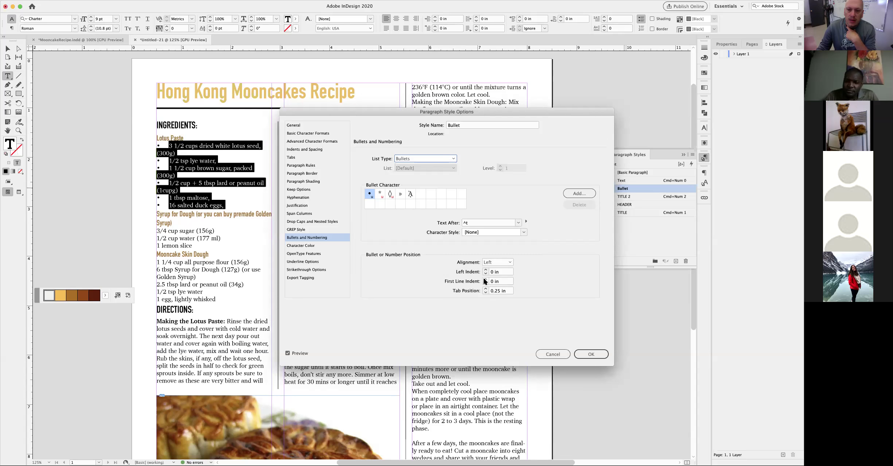
click(485, 270)
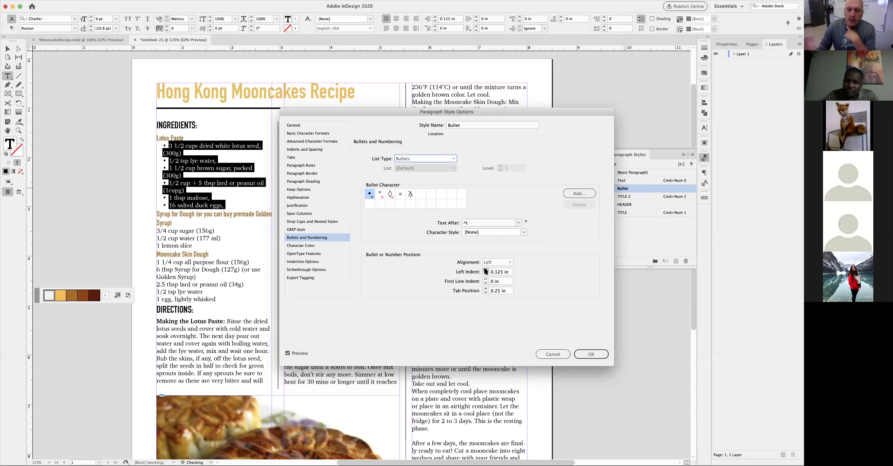
click(485, 269)
click(485, 270)
click(485, 269)
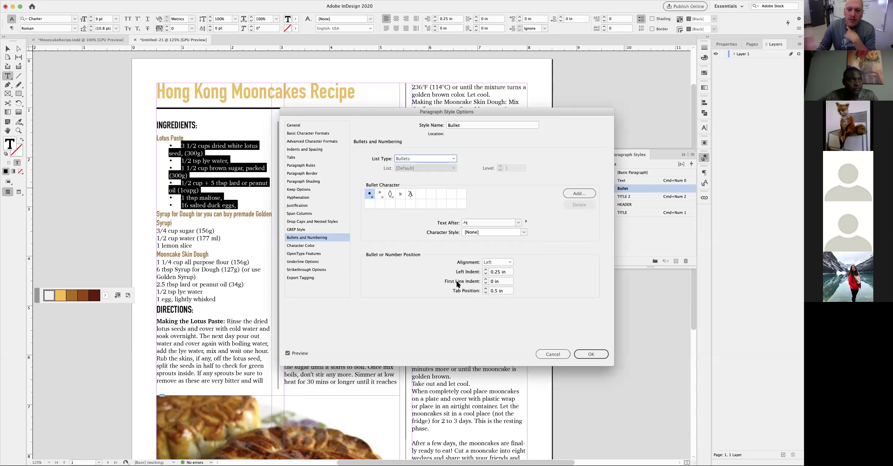
click(485, 284)
click(485, 283)
click(485, 283)
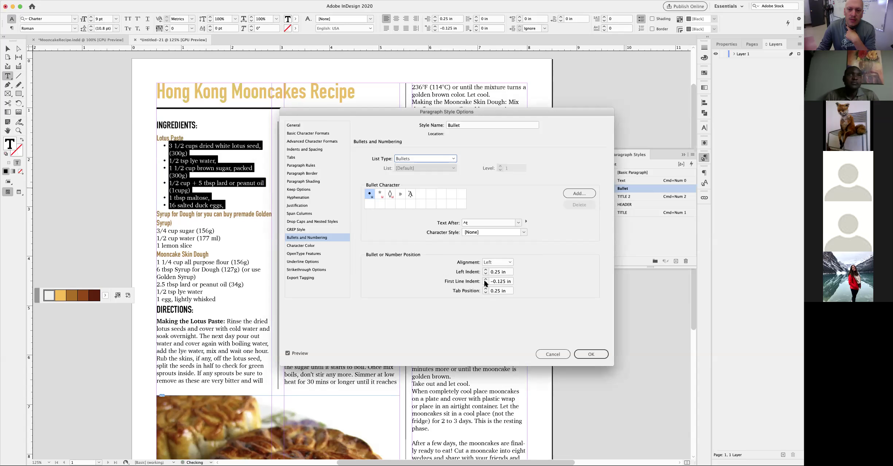
click(485, 284)
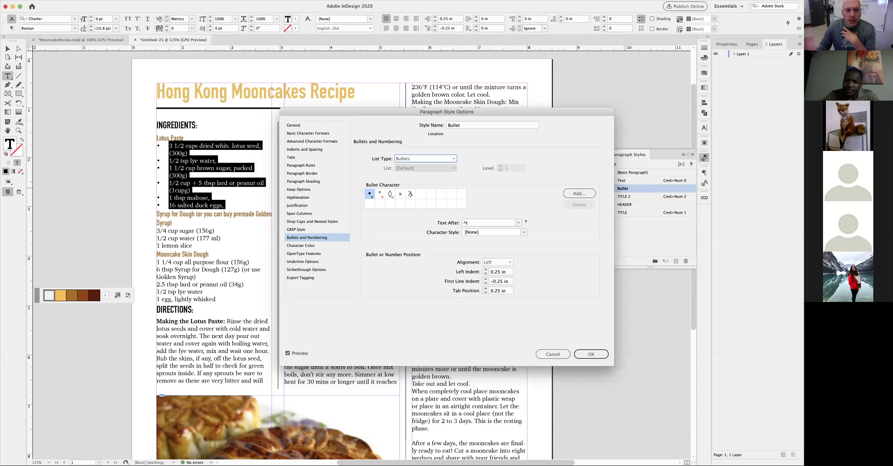
click(592, 356)
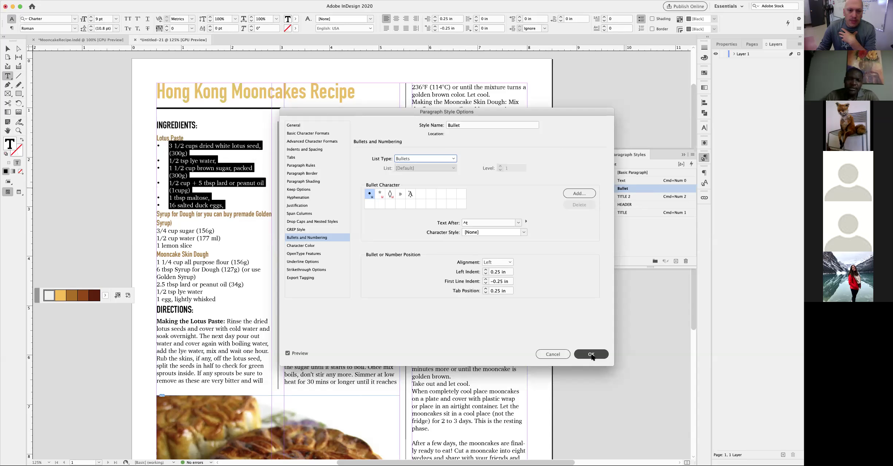
Compare the bullet characters in the Lotus Paste ingredient list between the finished document and the new document.
click(164, 141)
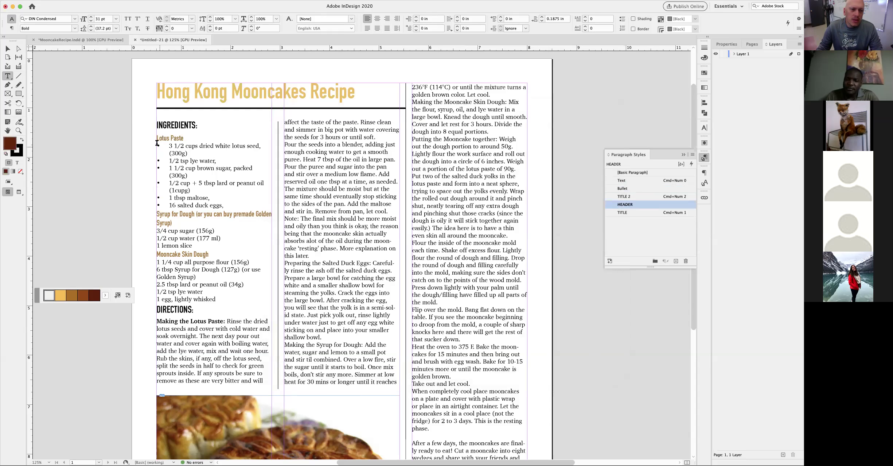
click(91, 39)
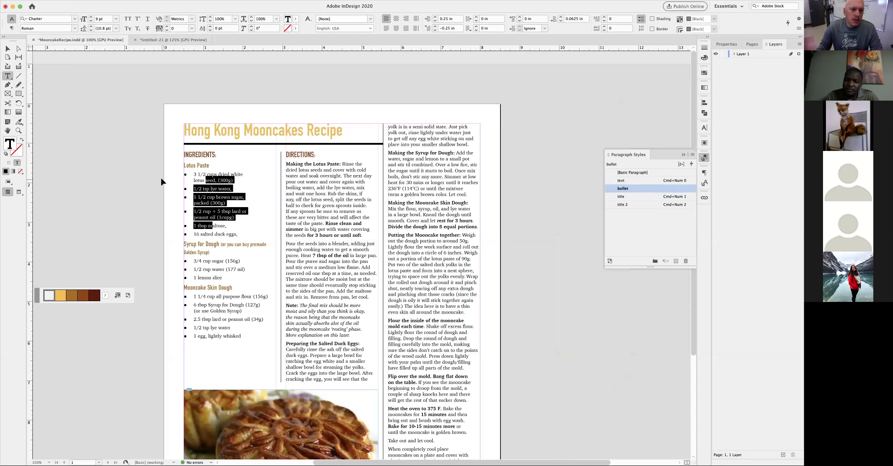
super+click(162, 179)
drag(164, 161, 251, 206)
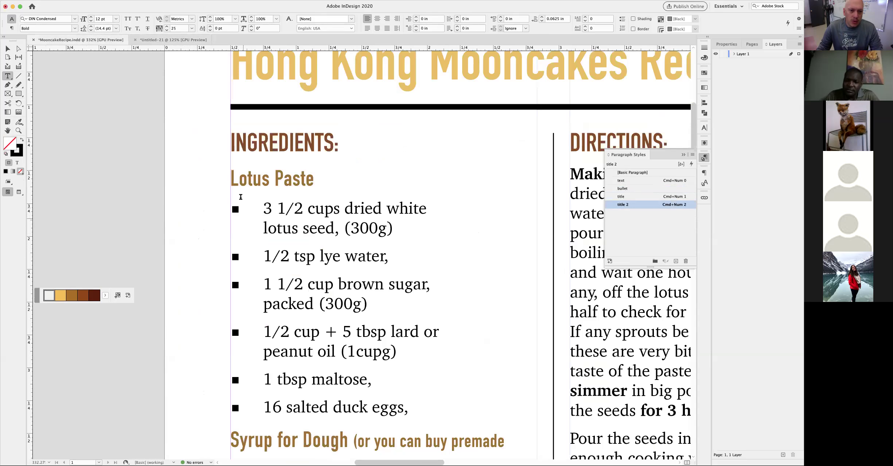
click(170, 40)
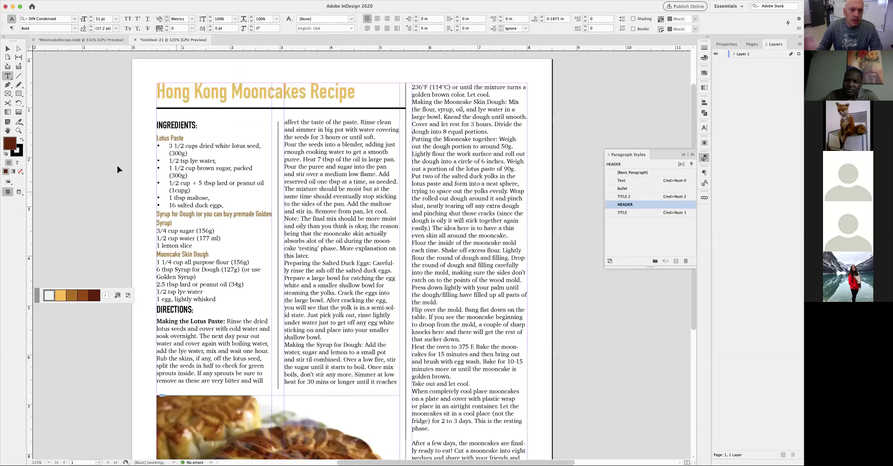
drag(147, 125, 283, 206)
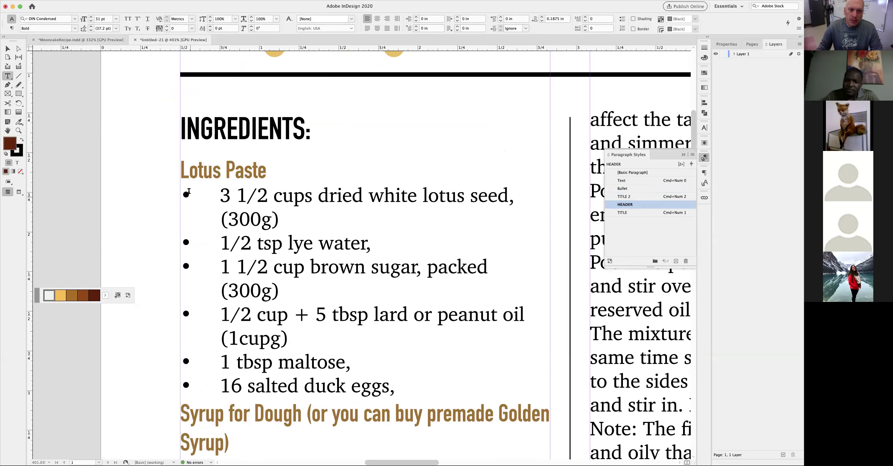
click(178, 195)
super+click(134, 195)
alt+super+click(341, 241)
alt+super+click(386, 271)
alt+super+click(386, 272)
alt+super+click(299, 195)
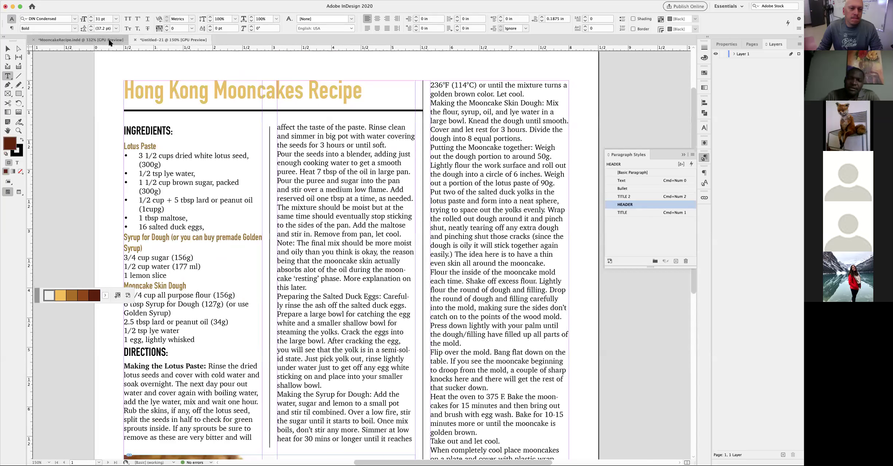
Examine the finished document's bulleted ingredients and its paragraph and character styles, and return to the new document.
click(80, 40)
click(254, 213)
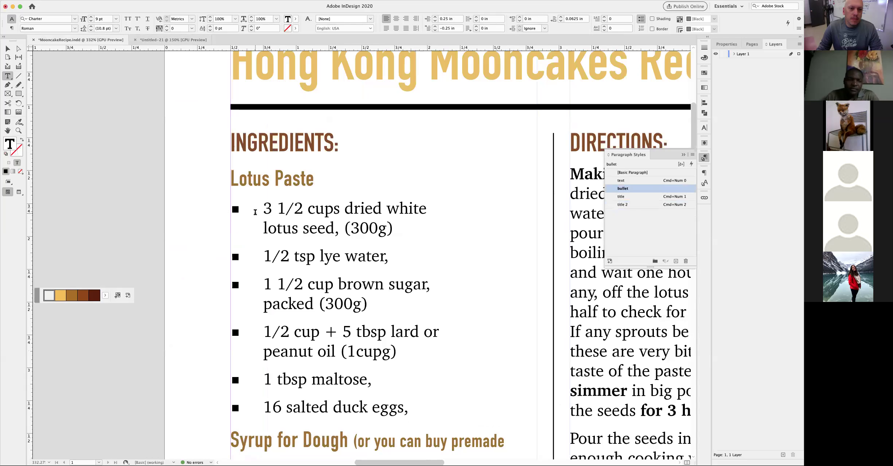
key(shift+super+a)
alt+super+click(372, 255)
alt+super+click(372, 254)
drag(436, 268, 369, 230)
alt+super+click(369, 230)
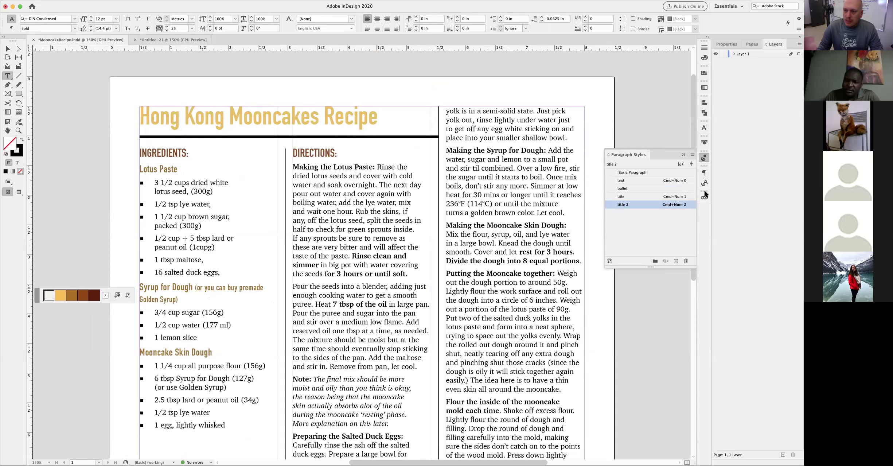
click(704, 183)
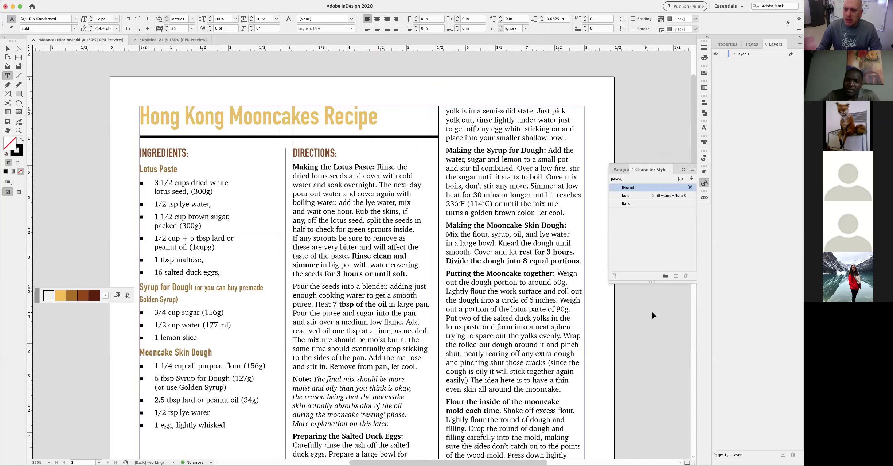
drag(153, 182, 170, 204)
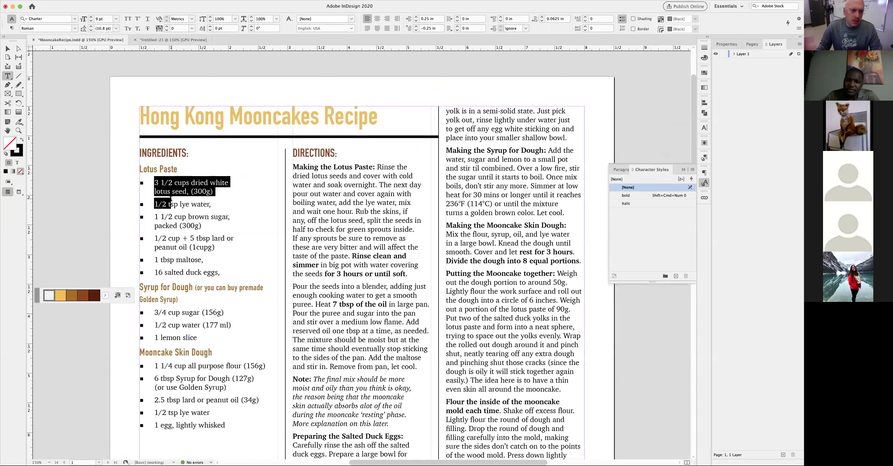
super+click(91, 177)
click(142, 40)
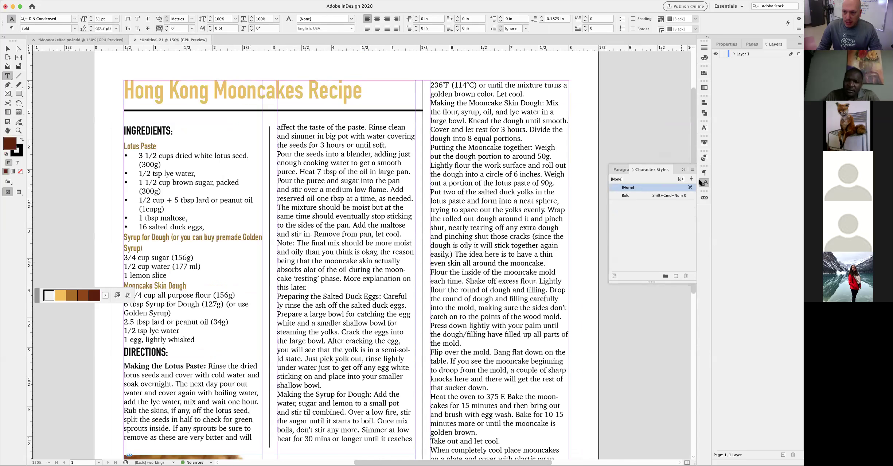
Open the Bullet paragraph style's Bullets and Numbering options and bring up the glyph set for adding a bullet character.
click(704, 157)
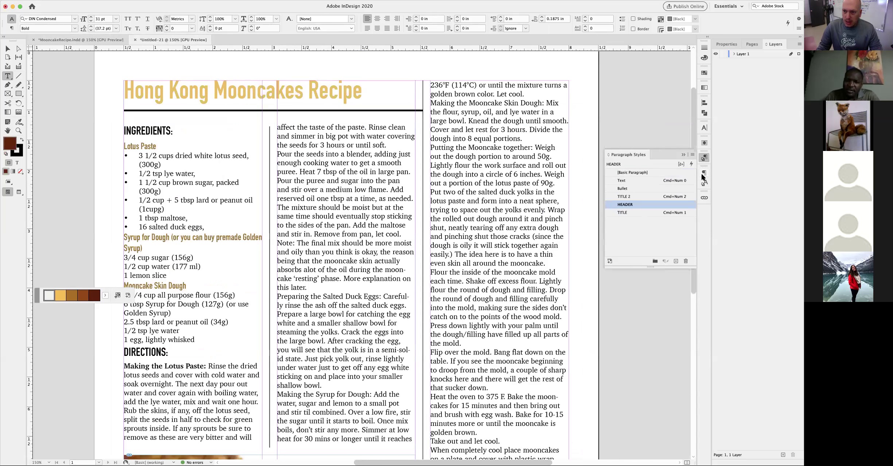
click(632, 188)
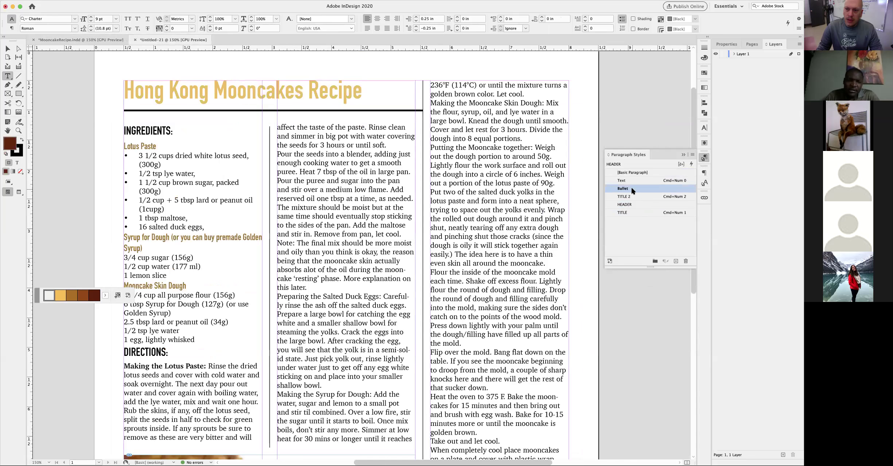
double_click(631, 188)
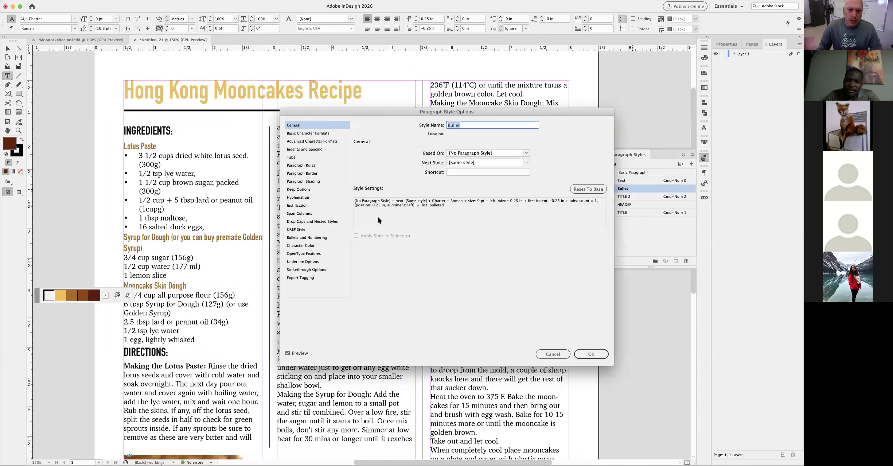
click(310, 237)
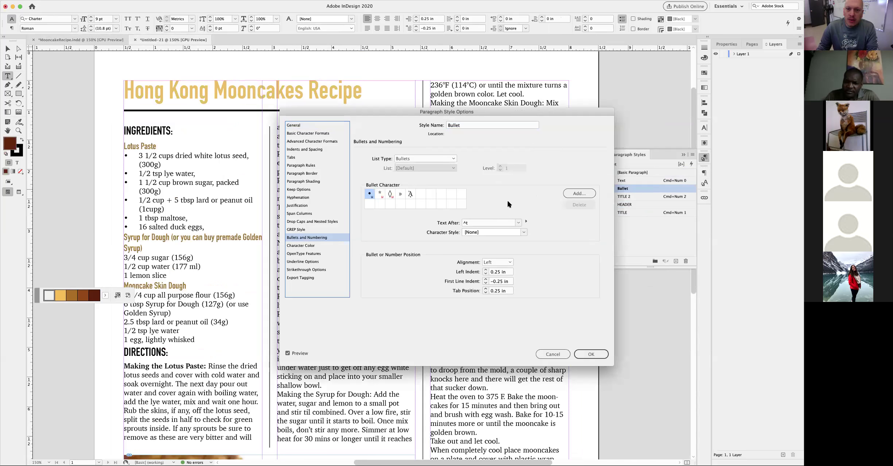
click(582, 195)
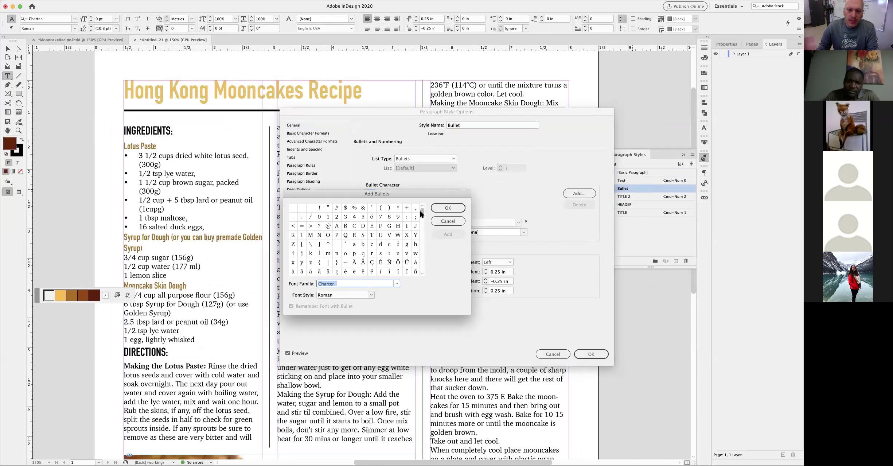
Set the font family for the added bullet characters to Zapf Dingbats.
mouse_move(421, 210)
mouse_down()
mouse_move(422, 271)
mouse_move(423, 211)
mouse_up()
scroll(421, 263, down, 5)
scroll(421, 265, down, 10)
scroll(420, 263, down, 5)
scroll(420, 266, down, 10)
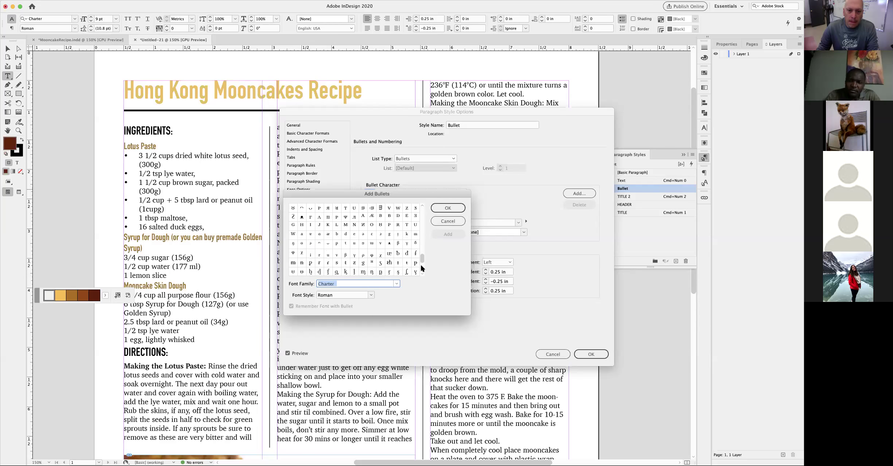
scroll(421, 258, down, 5)
drag(421, 264, 420, 221)
click(338, 281)
drag(338, 282, 303, 284)
text(Zapf Dingbats)
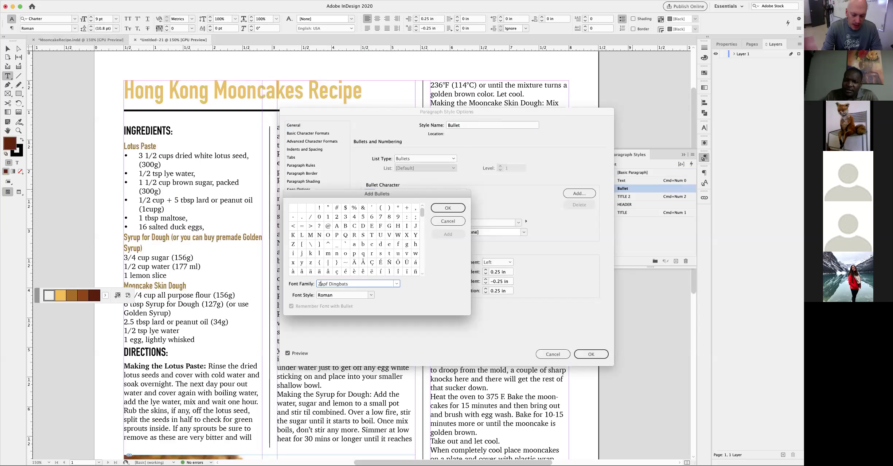
key(Tab)
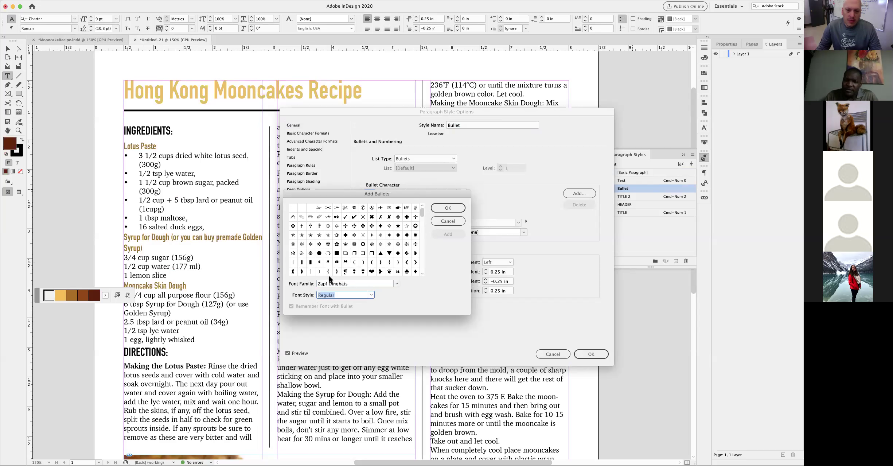
Add the solid black square glyph to the bullet characters and choose it as the Bullet style's bullet.
click(433, 221)
drag(433, 221, 420, 215)
click(421, 267)
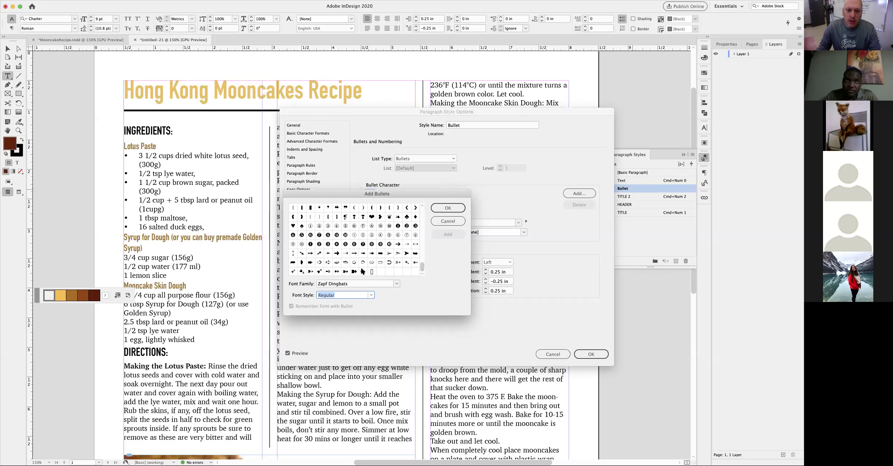
click(421, 213)
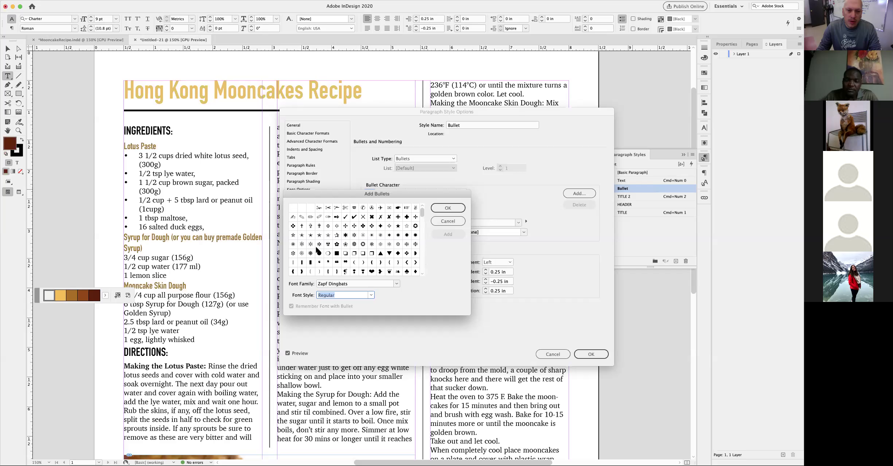
click(337, 254)
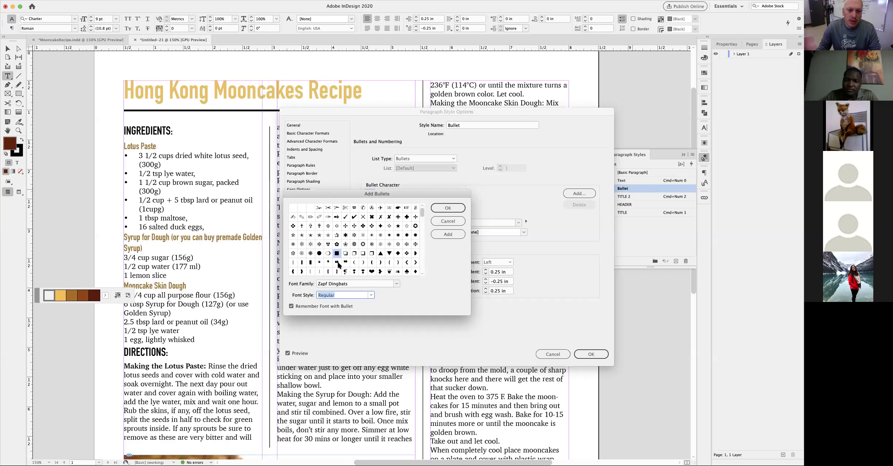
click(451, 235)
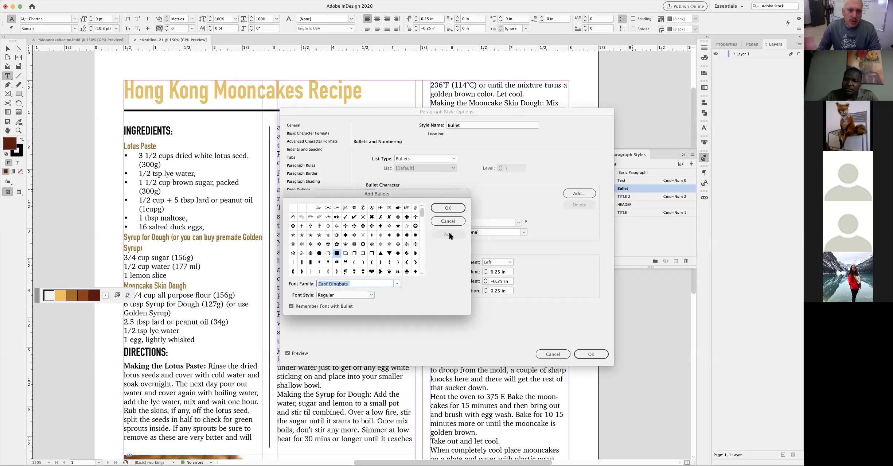
click(447, 206)
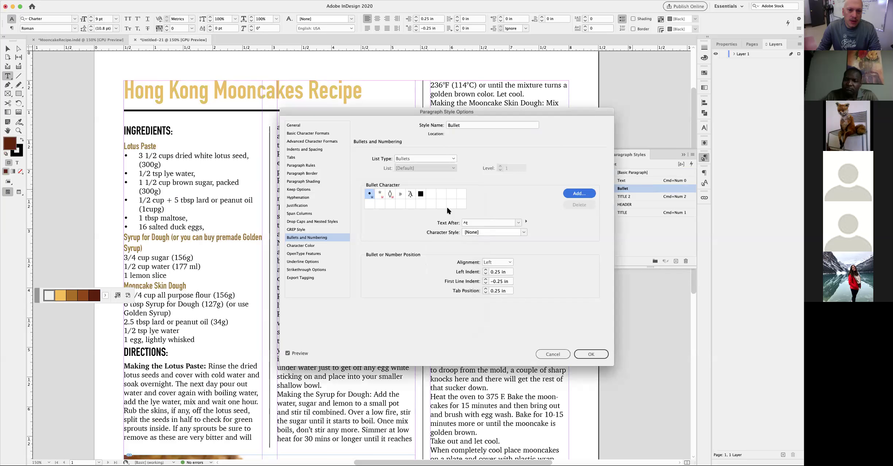
click(421, 194)
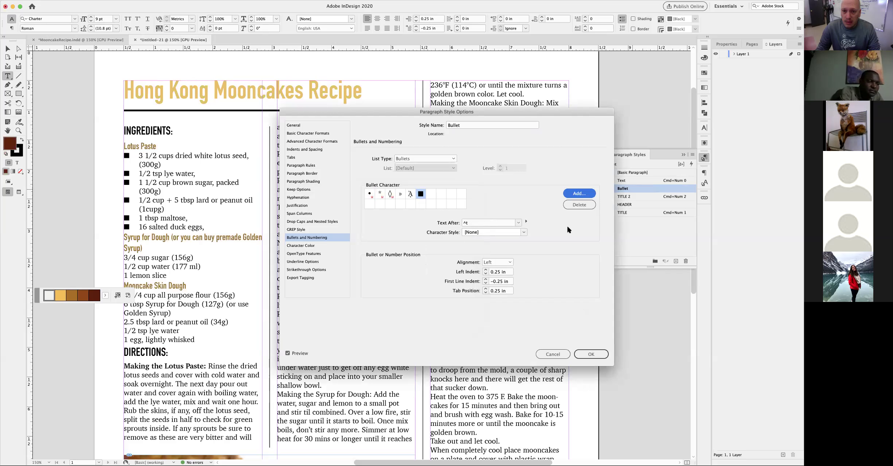
Set the character style of the Bullet style's bullets to Bold.
click(590, 355)
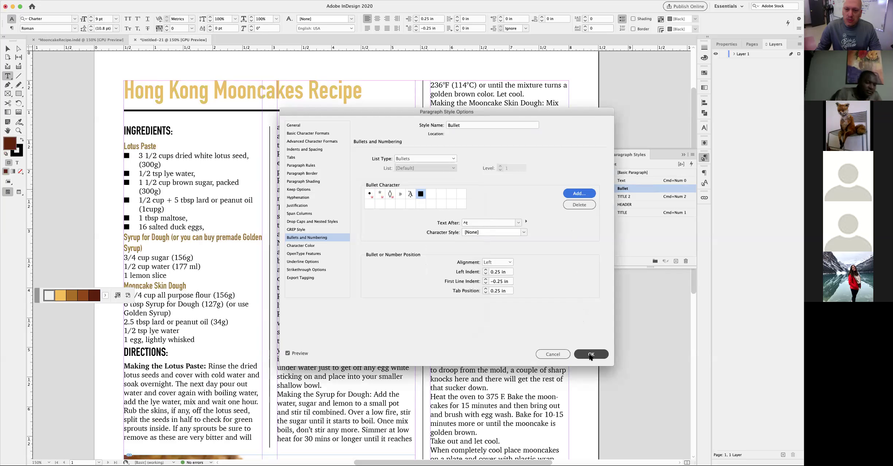
click(523, 232)
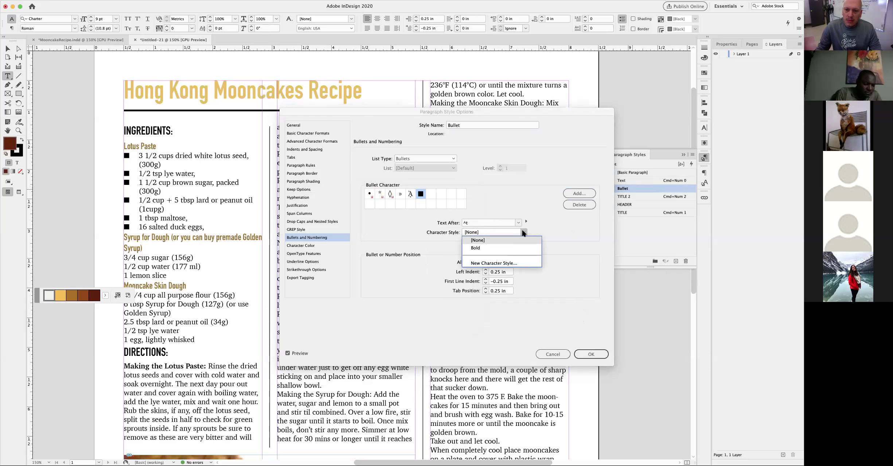
click(511, 247)
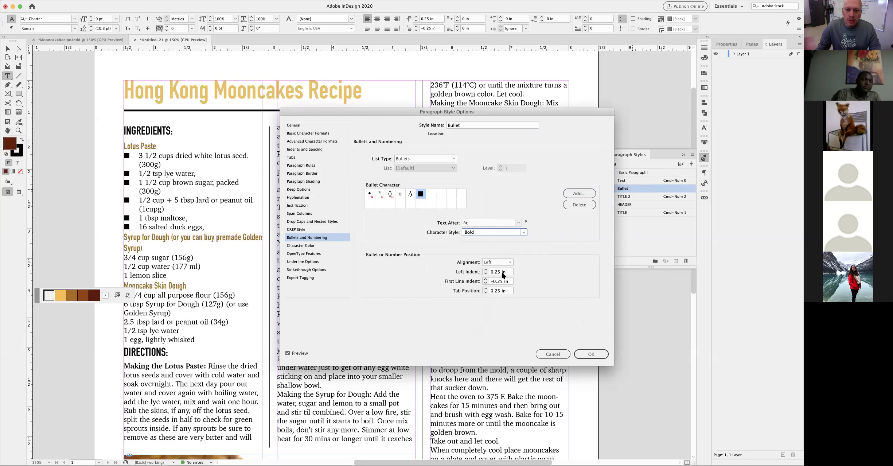
Set the bullet character style in the Bullet paragraph style to [None] and accept the options.
click(523, 232)
click(485, 237)
click(590, 353)
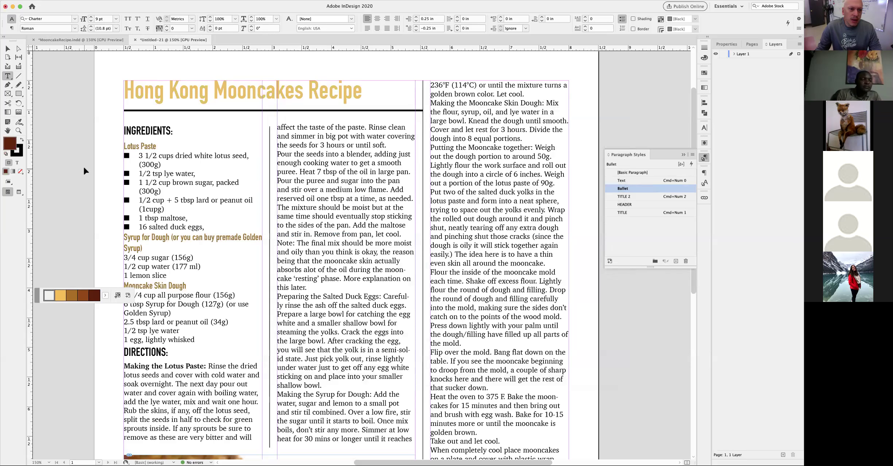
Create a new character style named "bullet style".
click(703, 184)
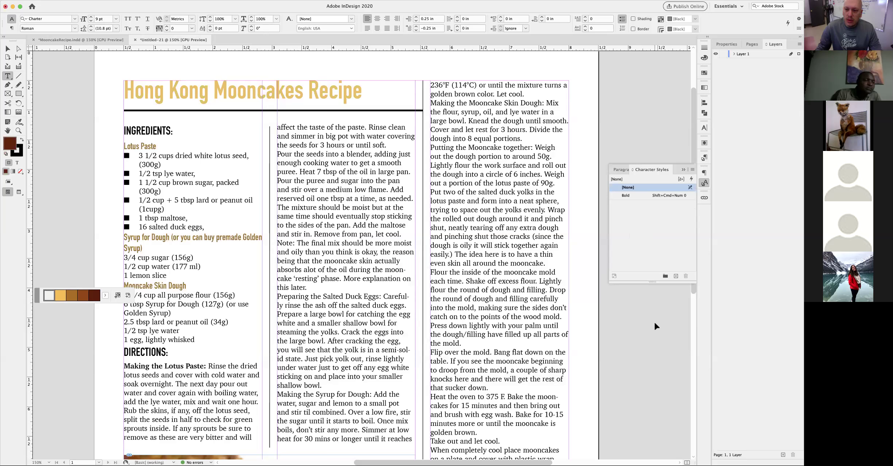
click(675, 276)
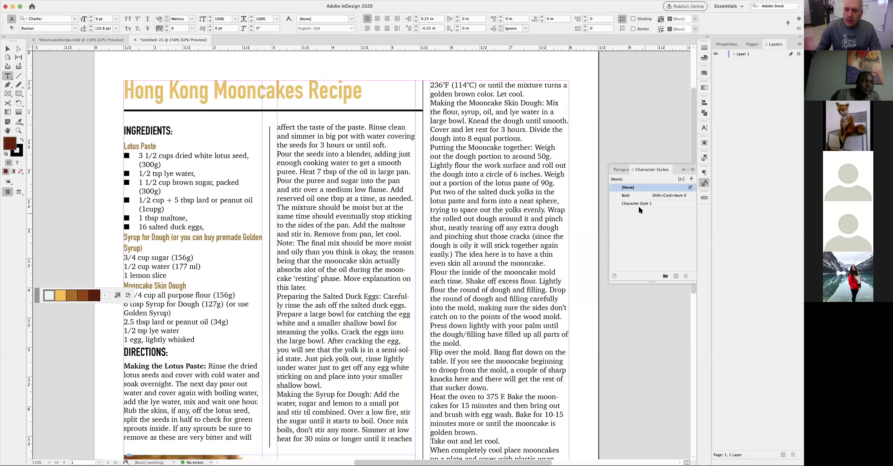
double_click(620, 203)
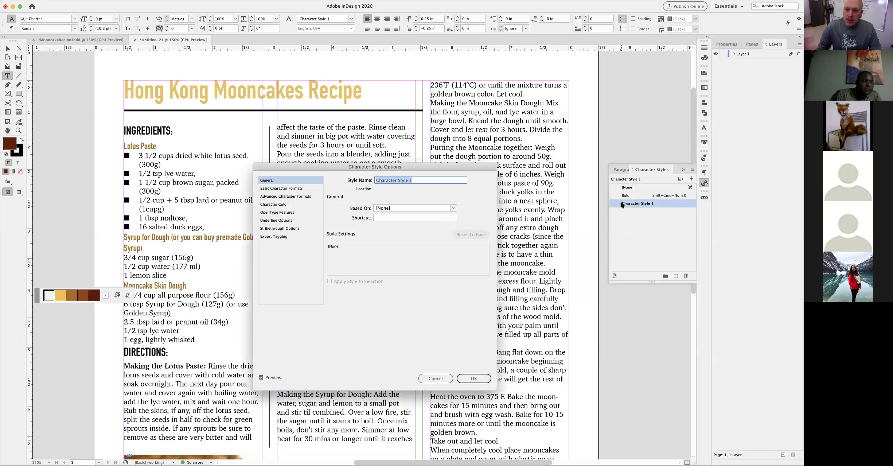
text(bullet style)
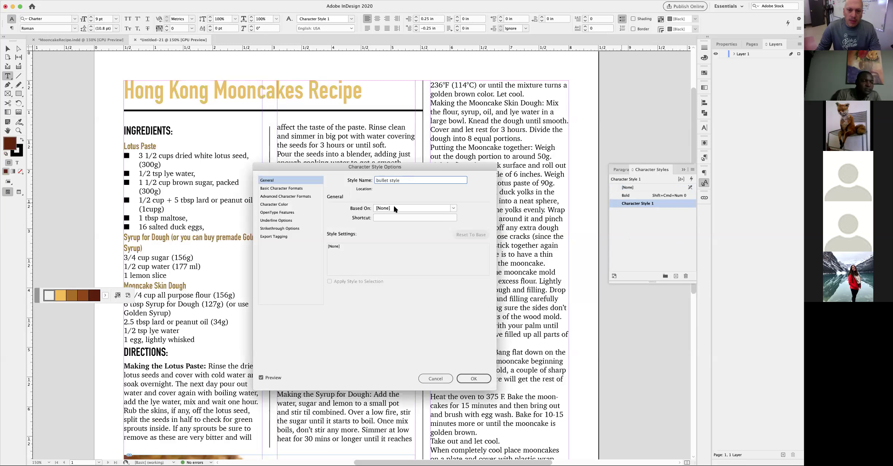
Give the bullet style character style a size of 8 pt and the gold swatch C=5 M=26 Y=75 K=0.
click(276, 190)
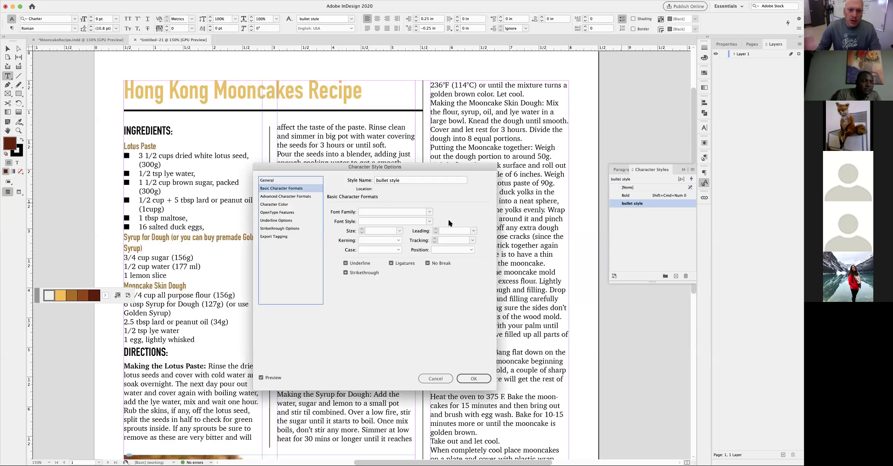
click(375, 230)
text(8)
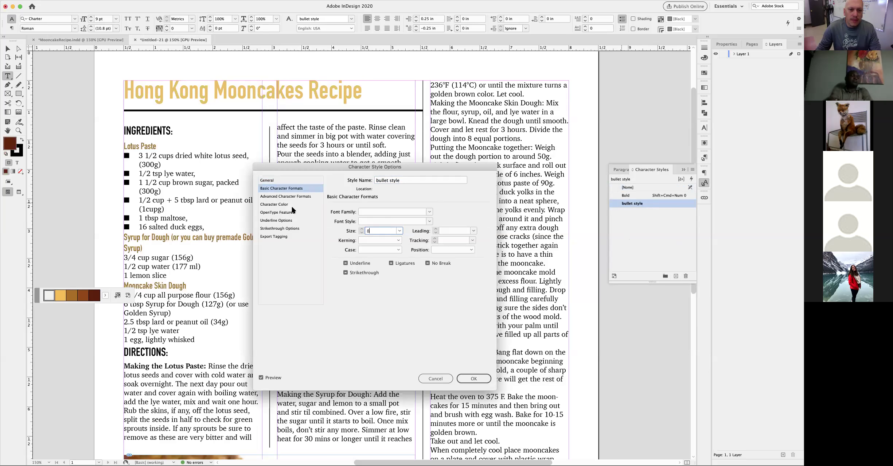
click(281, 204)
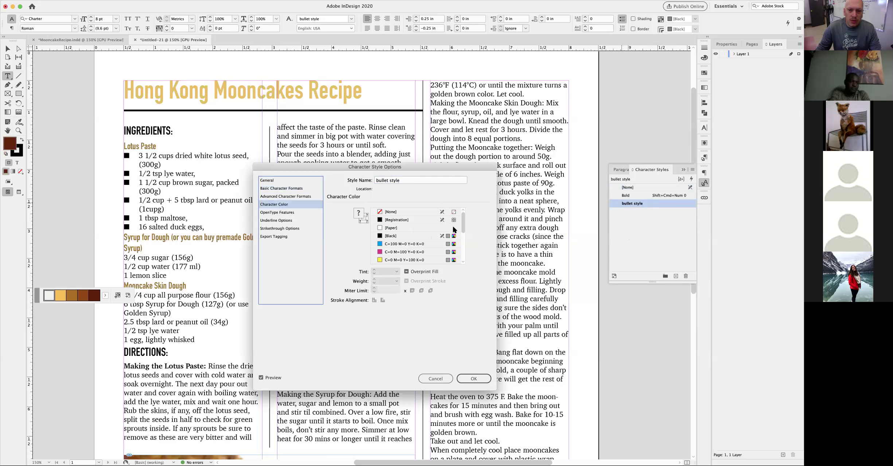
drag(461, 222, 461, 242)
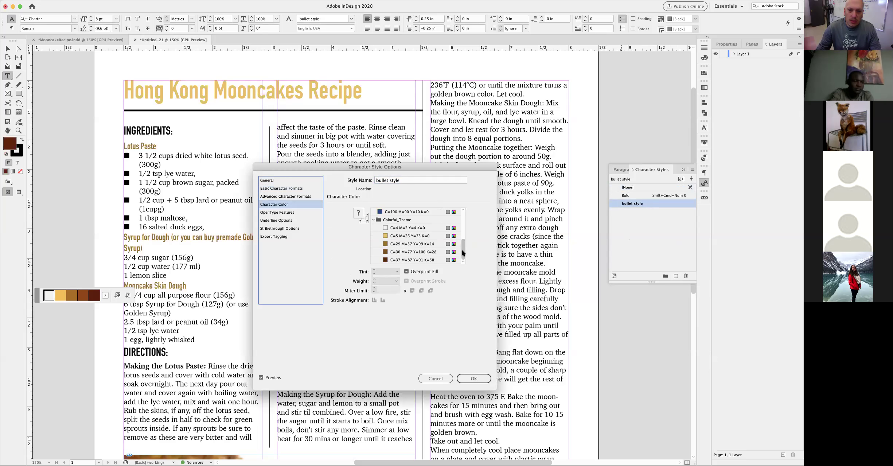
click(400, 238)
click(468, 382)
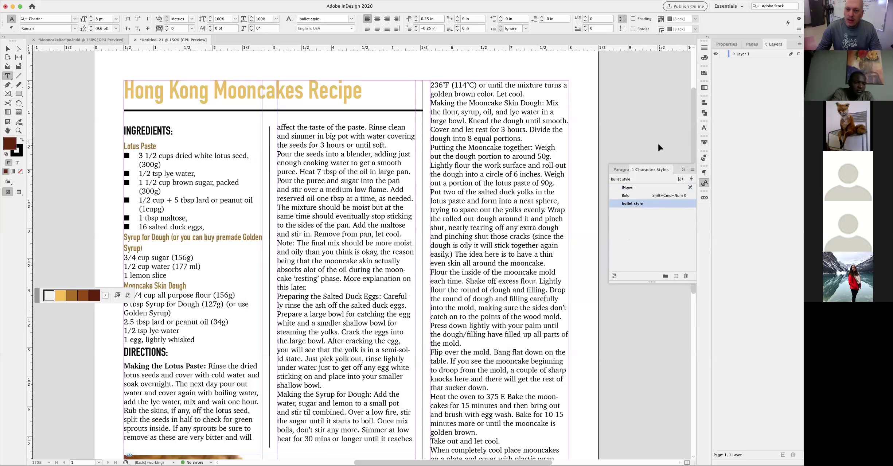
Assign the bullet style character style to the bullets of the Bullet paragraph style.
click(705, 158)
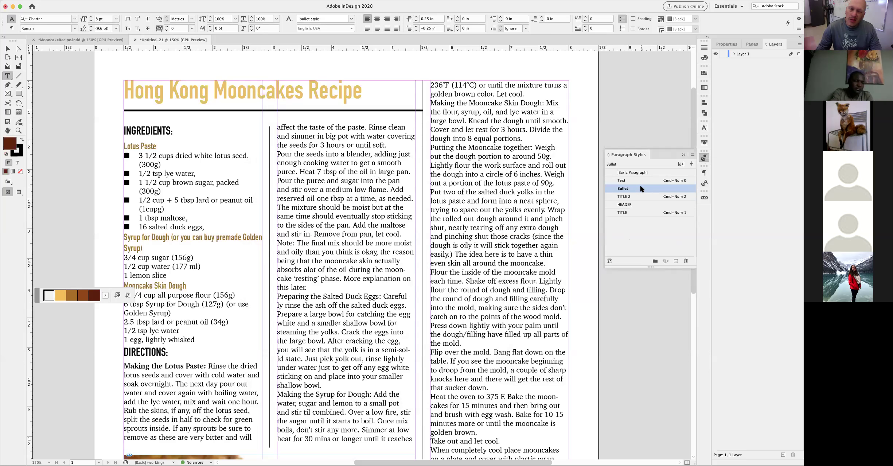
double_click(629, 187)
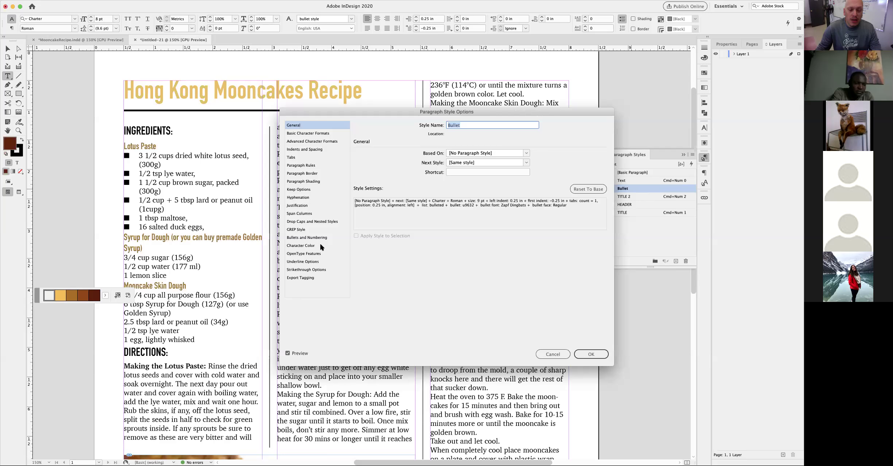
click(308, 239)
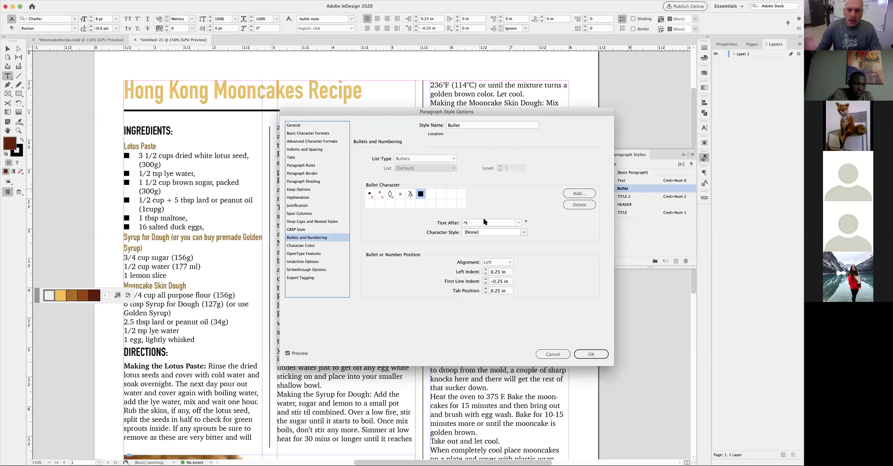
click(524, 233)
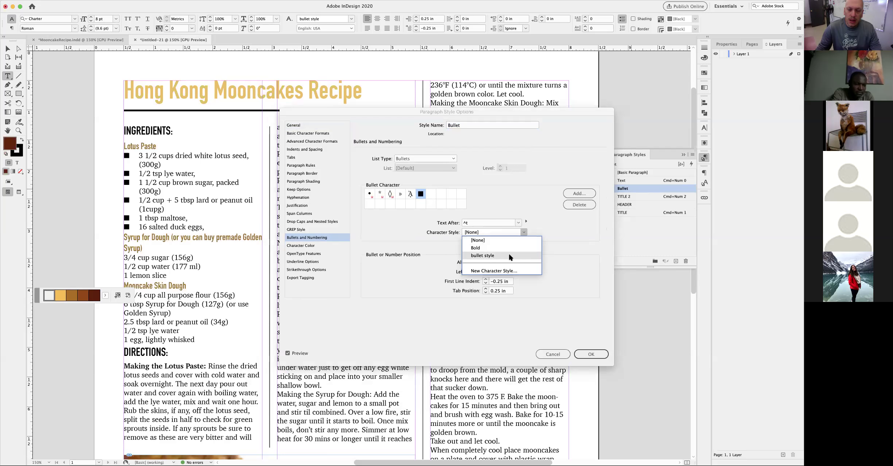
click(492, 254)
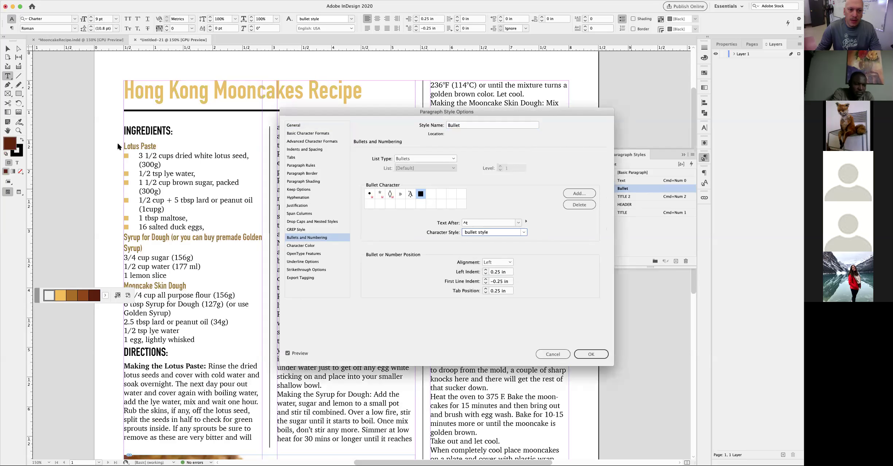
click(590, 352)
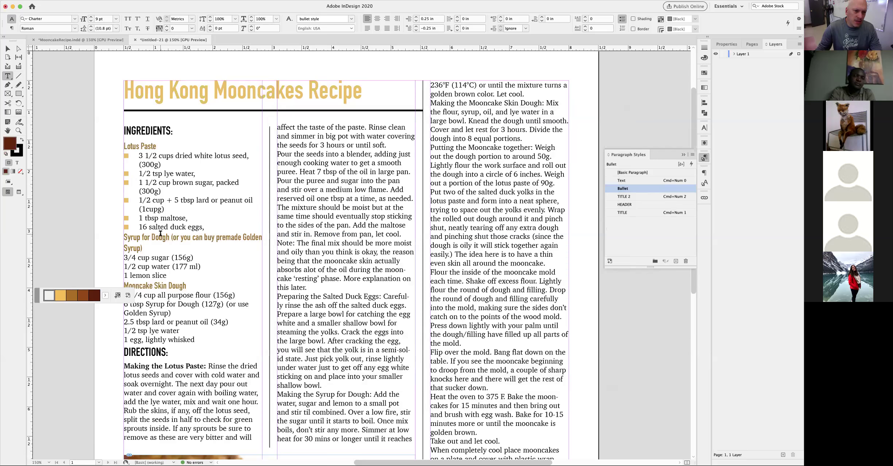
Set the size of the bullet style character style to 7 pt.
click(704, 184)
double_click(648, 204)
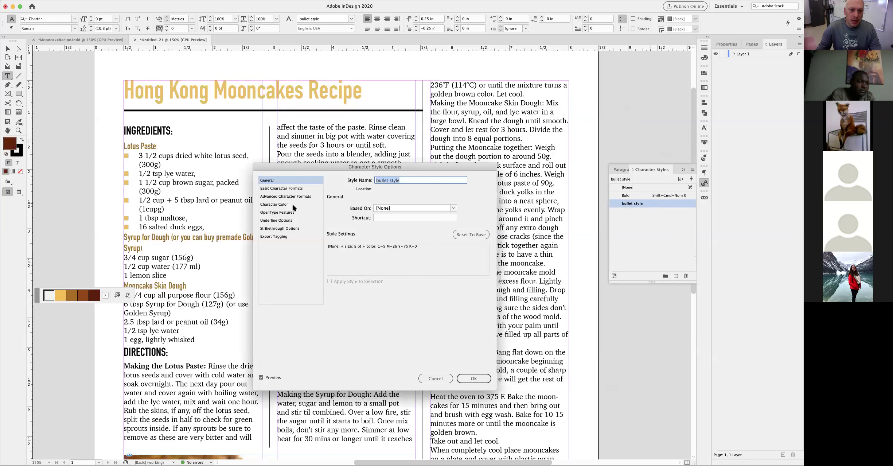
click(289, 189)
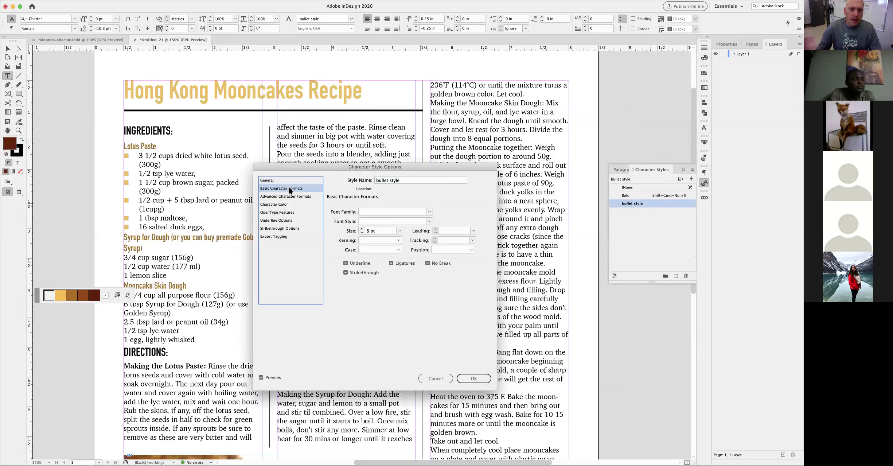
click(361, 232)
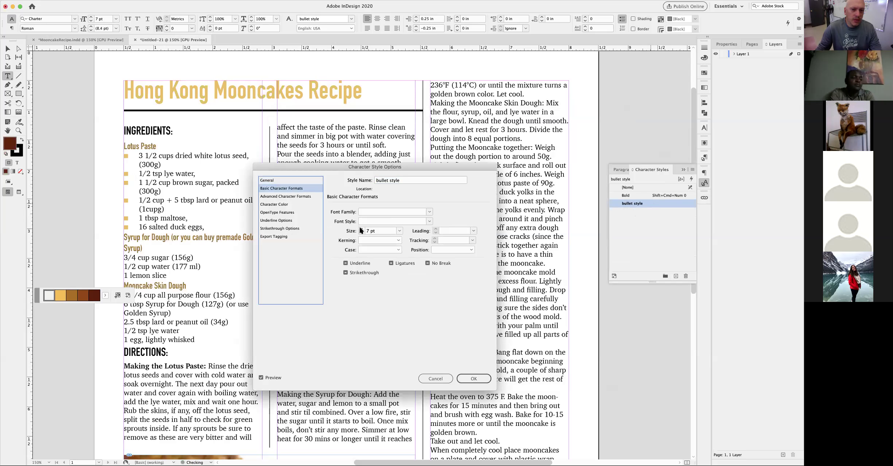
click(473, 378)
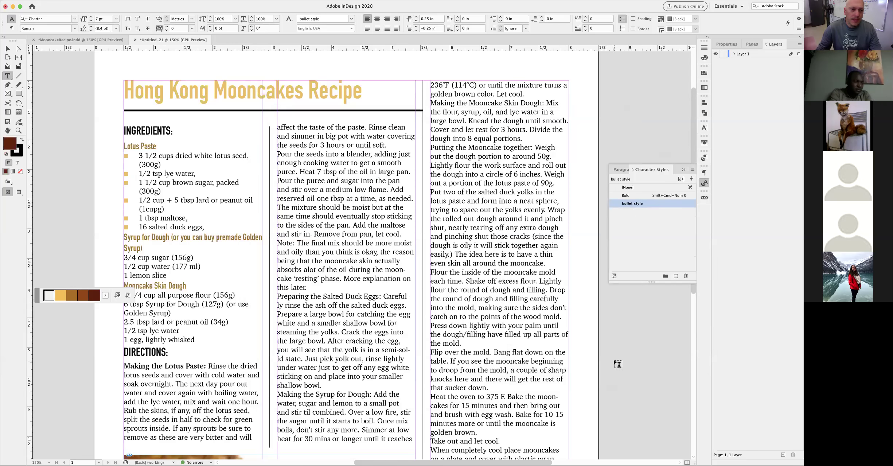
Apply the Bullet paragraph style to the ingredients under Syrup for Dough and Mooncake Skin Dough, and move the floating colour theme strip off the page.
drag(159, 258, 163, 275)
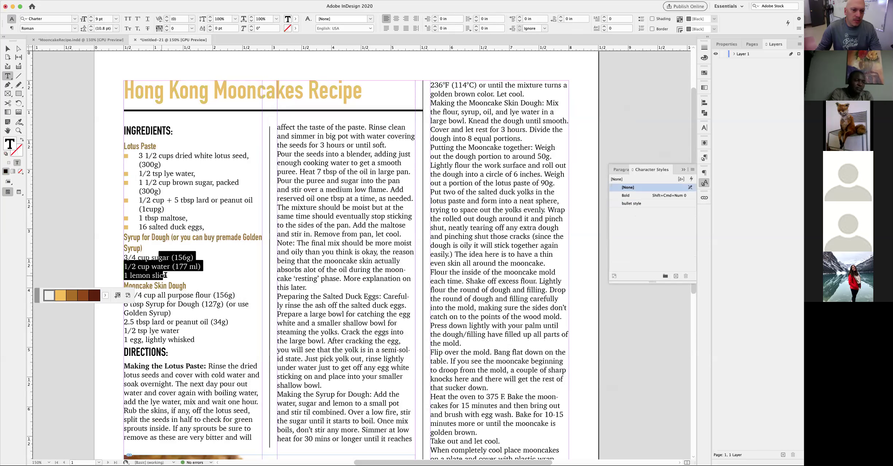
click(703, 158)
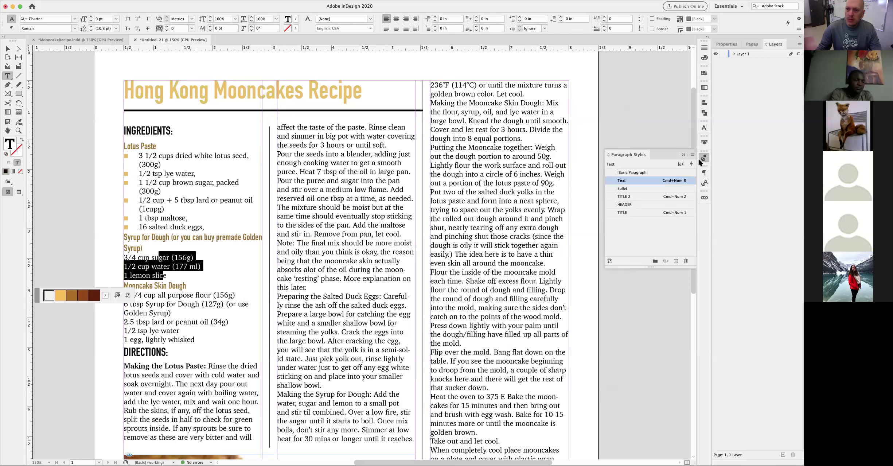
click(629, 188)
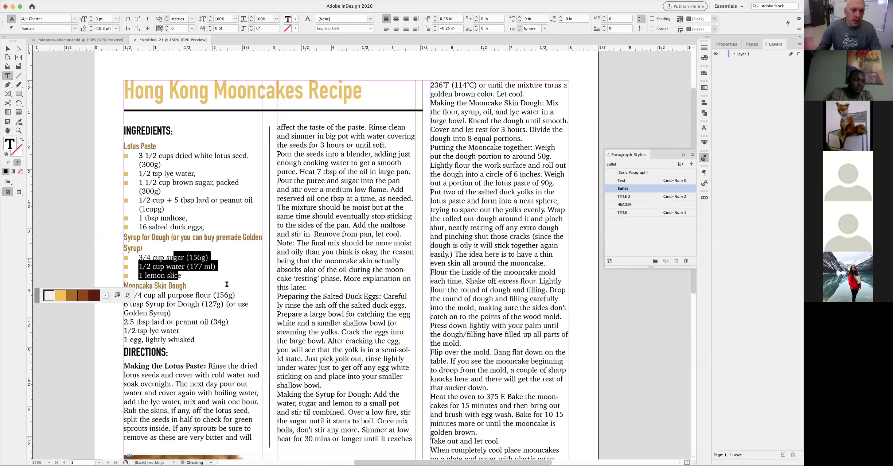
drag(197, 295, 190, 340)
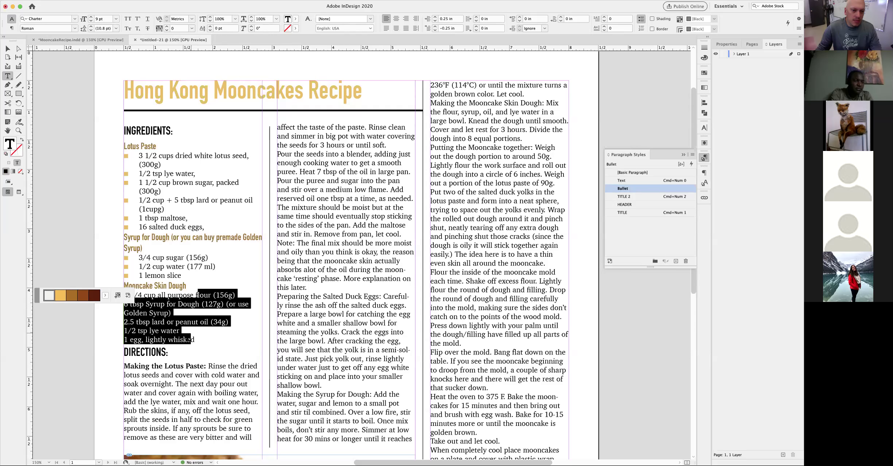
click(623, 189)
click(620, 354)
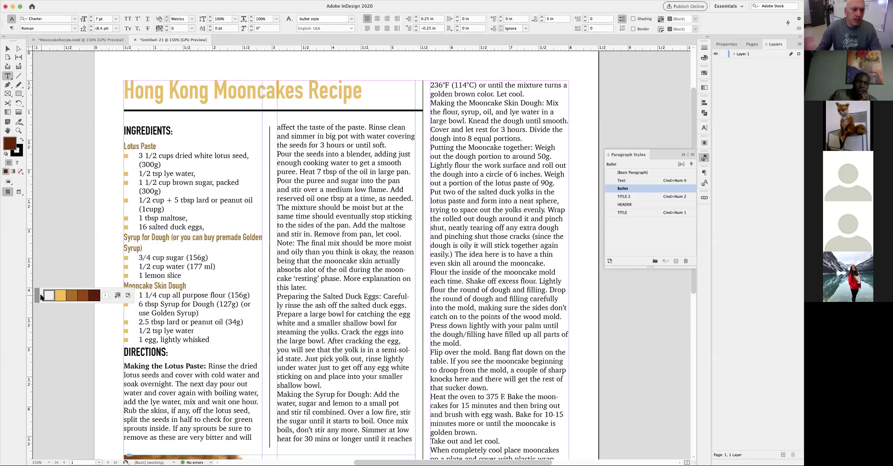
drag(36, 297, 11, 465)
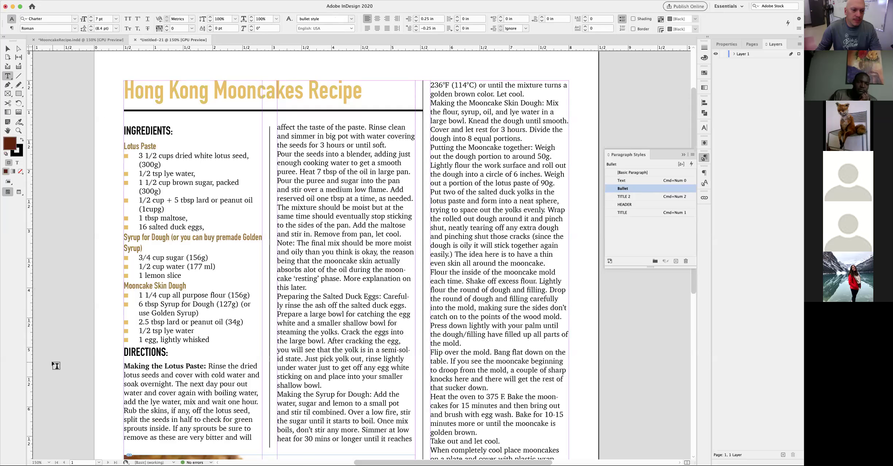
Compare the spacing of the directions paragraphs in MooncakeRecipe.indd with the body text in the untitled layout.
alt+super+click(323, 255)
drag(324, 257, 378, 211)
click(101, 40)
drag(500, 255, 516, 329)
drag(496, 185, 505, 381)
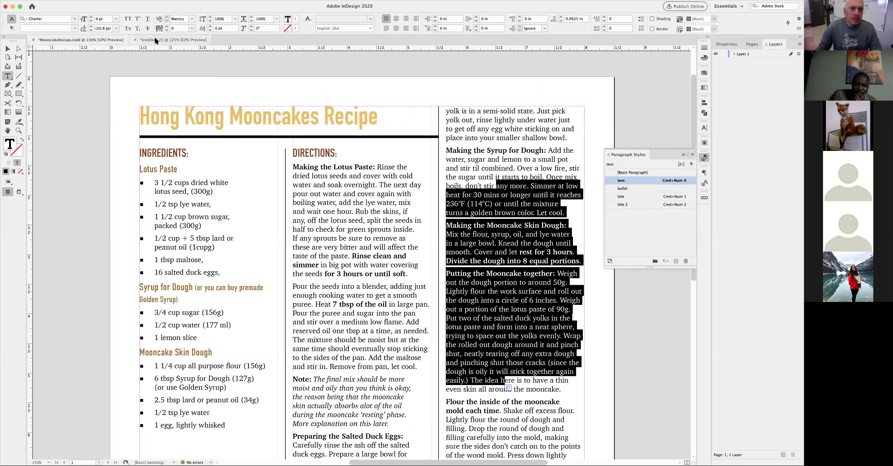
click(173, 40)
drag(451, 173, 476, 314)
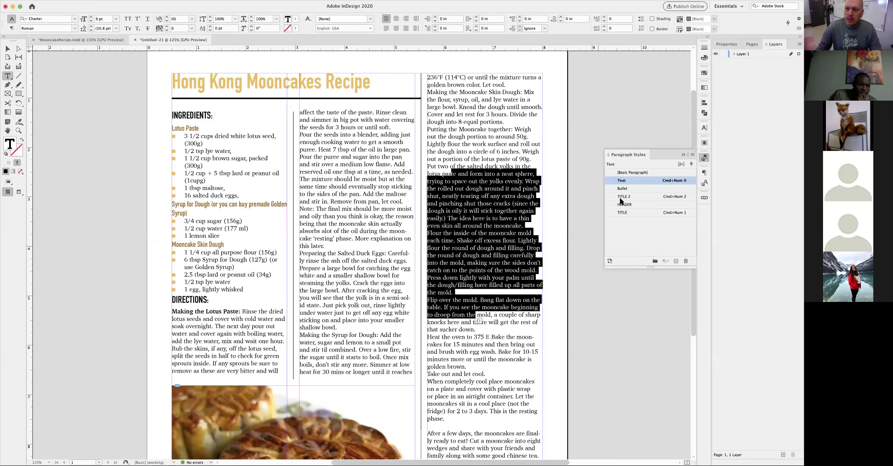
click(584, 208)
drag(477, 136, 376, 133)
click(558, 202)
Set Space After to 0.0625 in in the Text paragraph style.
double_click(622, 183)
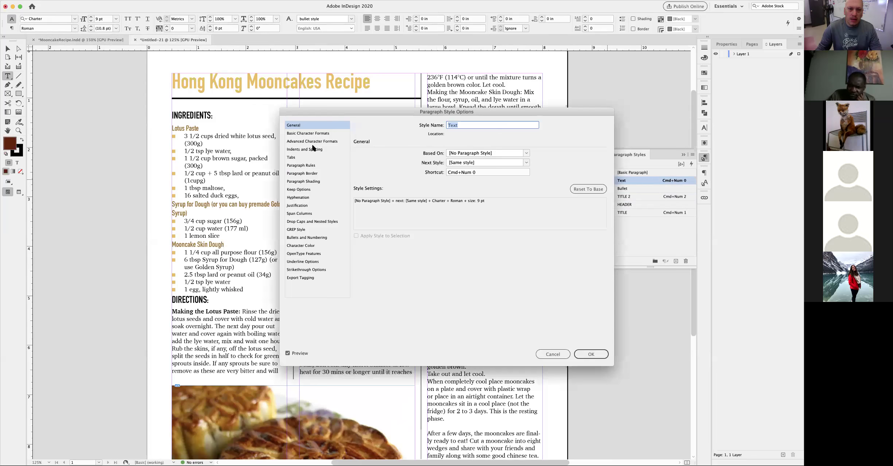
drag(324, 108, 76, 154)
click(57, 198)
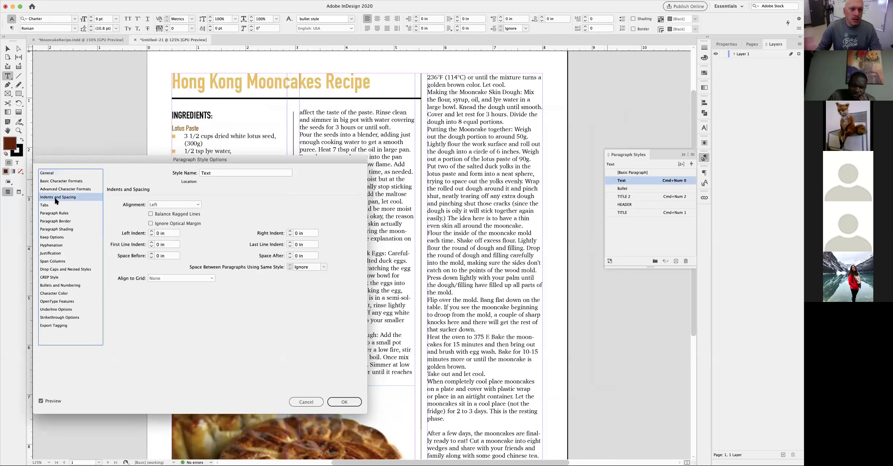
drag(142, 165, 96, 193)
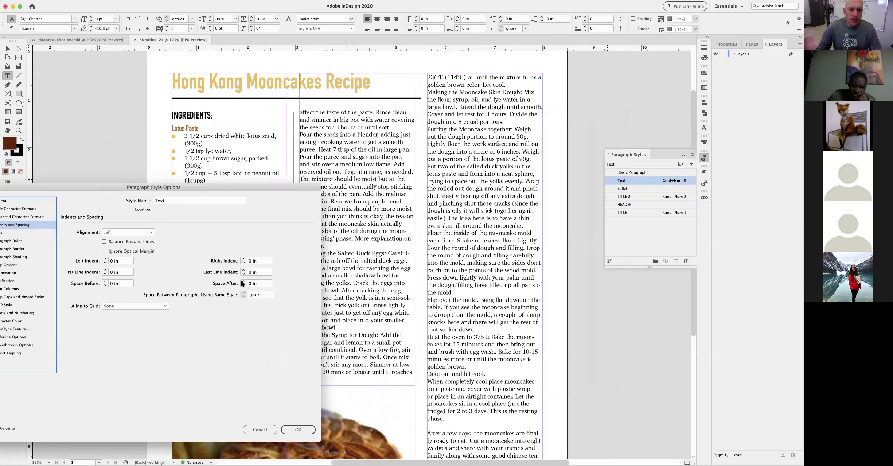
click(243, 280)
click(298, 429)
Apply the Bold character style to the lead-in "Preparing the Salted Duck Eggs:" in the directions.
alt+super+click(392, 266)
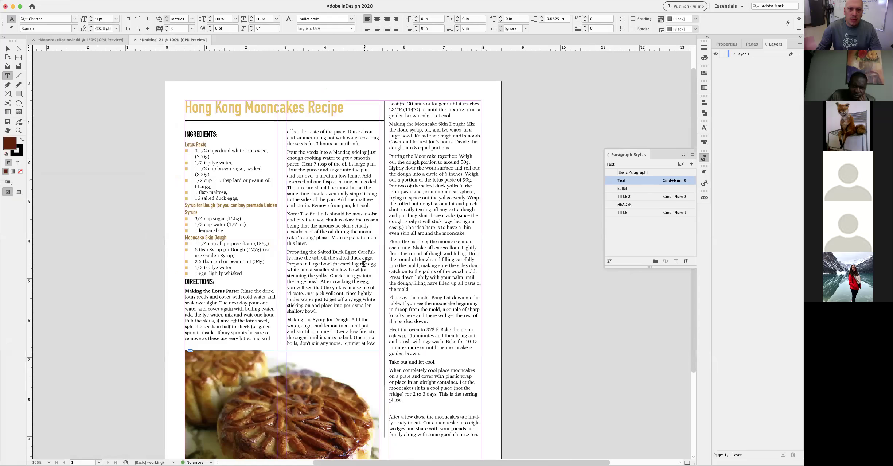
drag(287, 252, 357, 251)
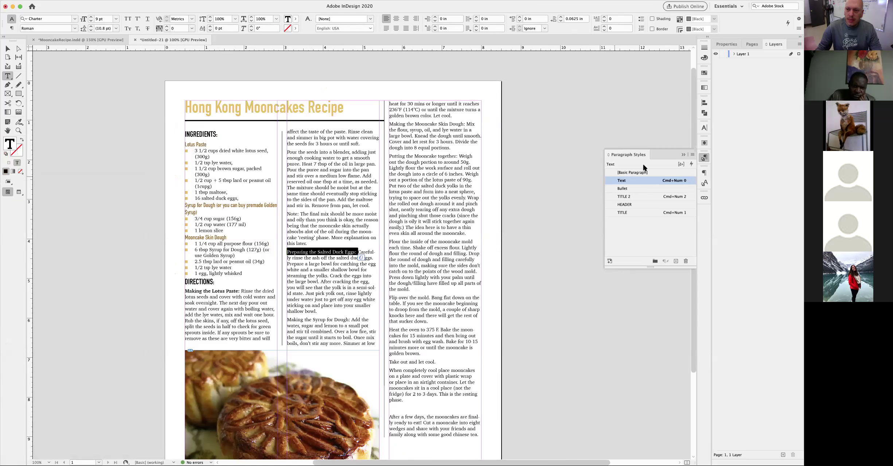
click(704, 182)
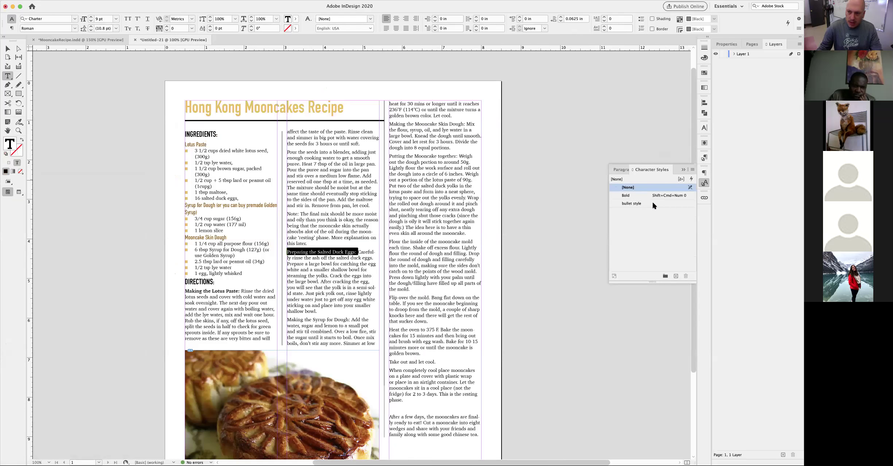
key(shift+super+KP_0)
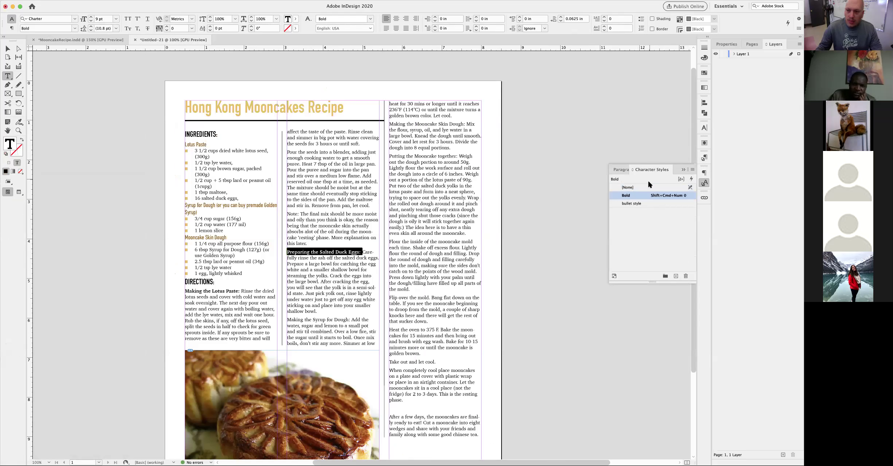
Apply the Bold character style to the lead-in "Note:" in the directions.
click(561, 231)
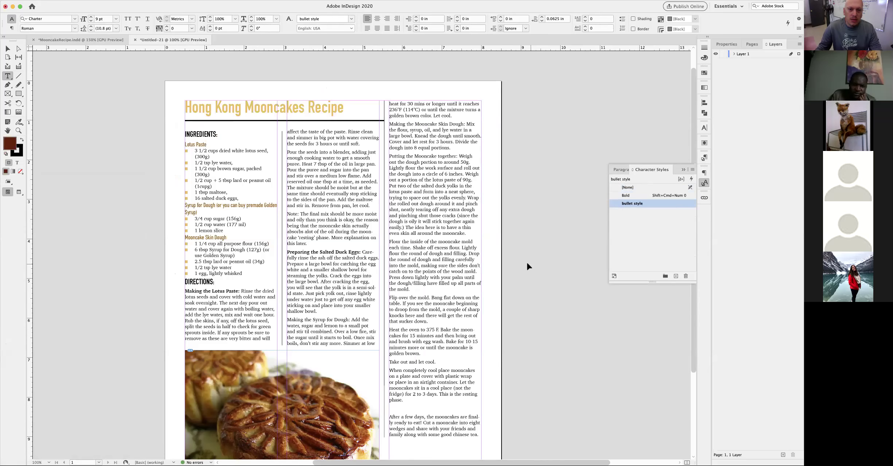
key(super+equal)
key(super+equal)
drag(297, 218, 276, 216)
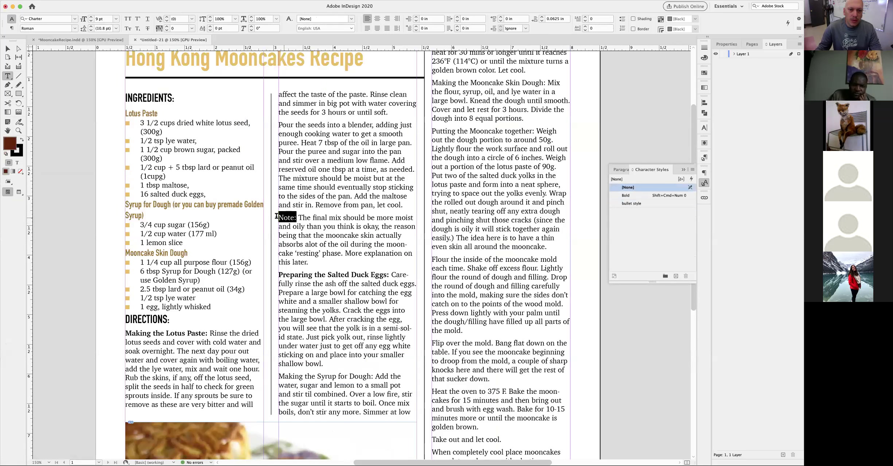
key(shift+super+KP_0)
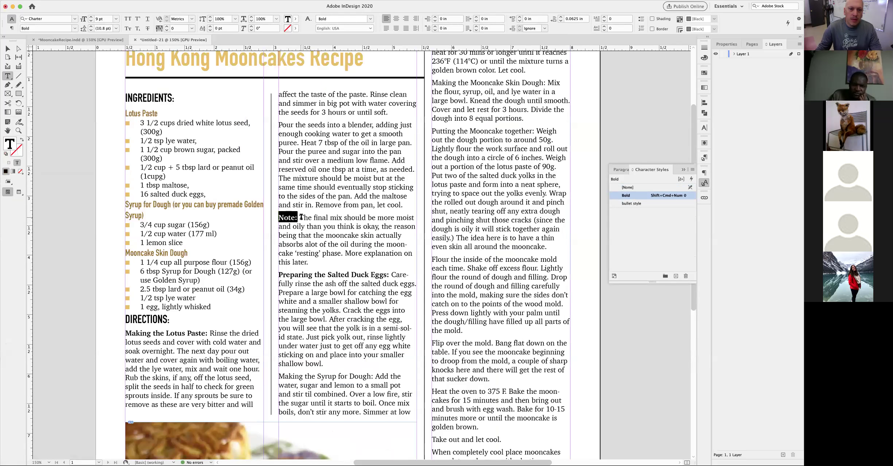
Check the character style of the note text in MooncakeRecipe.indd and compare where its DIRECTIONS column starts with the untitled layout.
click(80, 40)
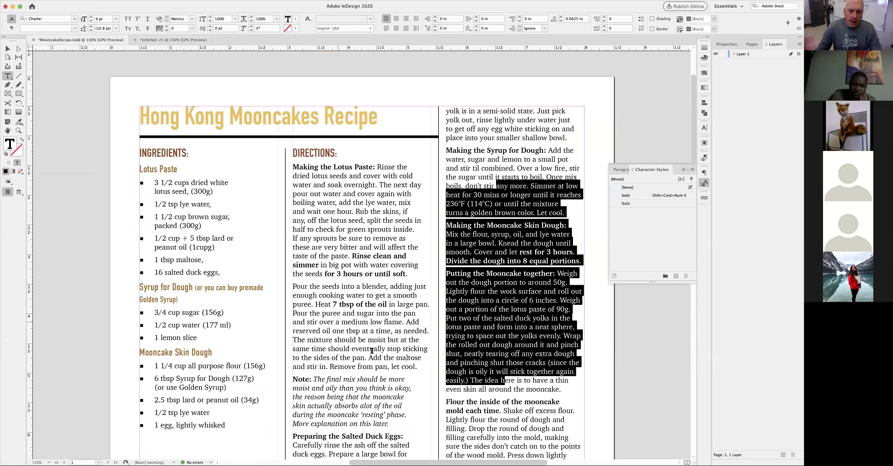
click(288, 369)
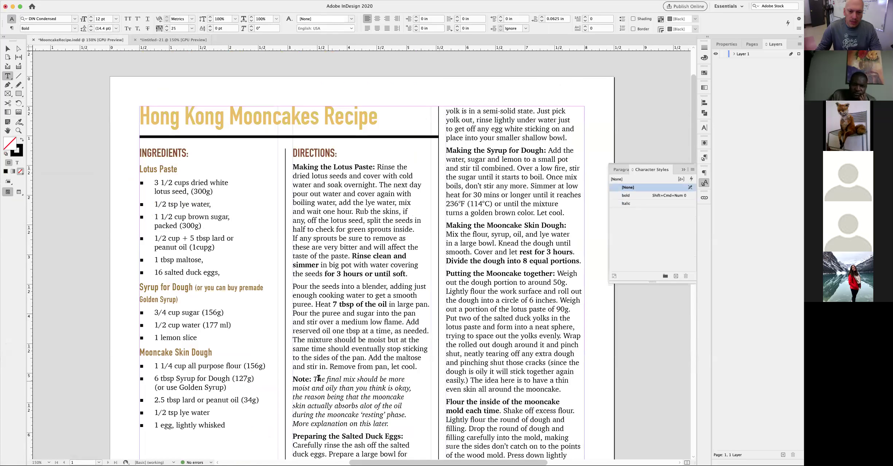
drag(318, 377, 342, 399)
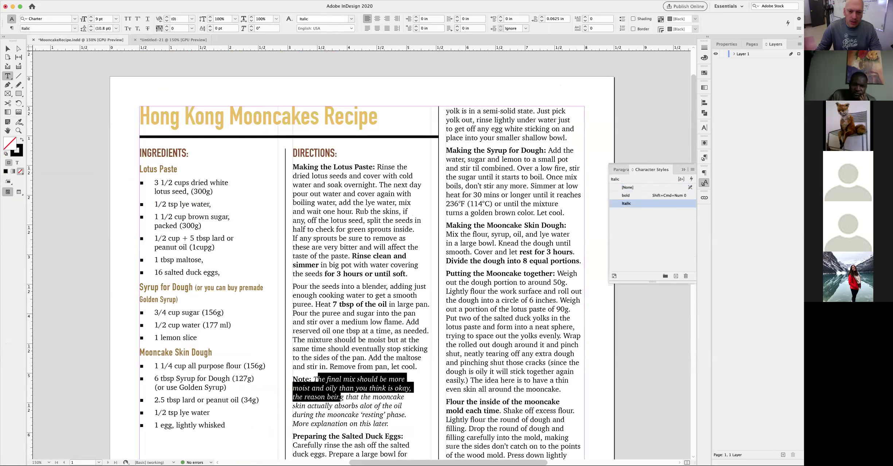
click(157, 40)
click(82, 253)
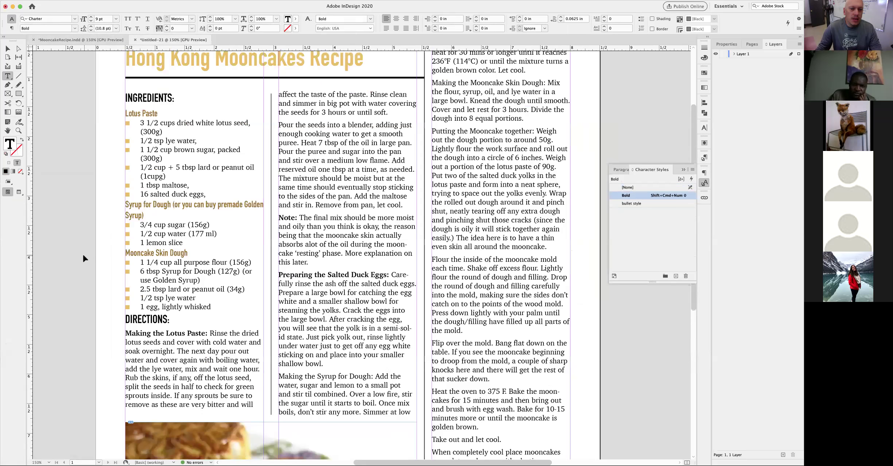
drag(314, 286, 258, 258)
scroll(285, 229, down, 1)
click(207, 118)
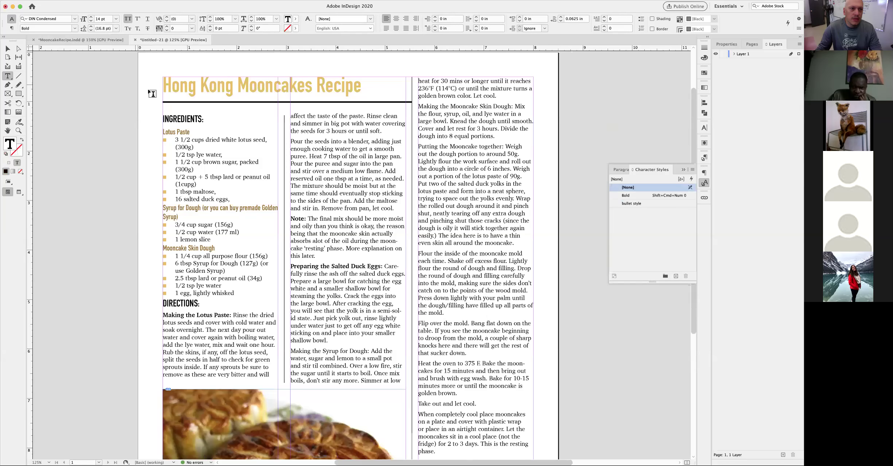
key(super+grave)
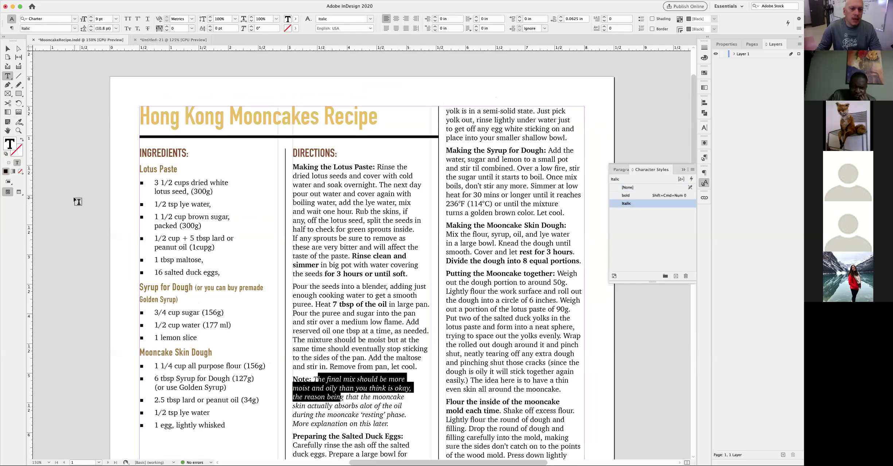
click(159, 40)
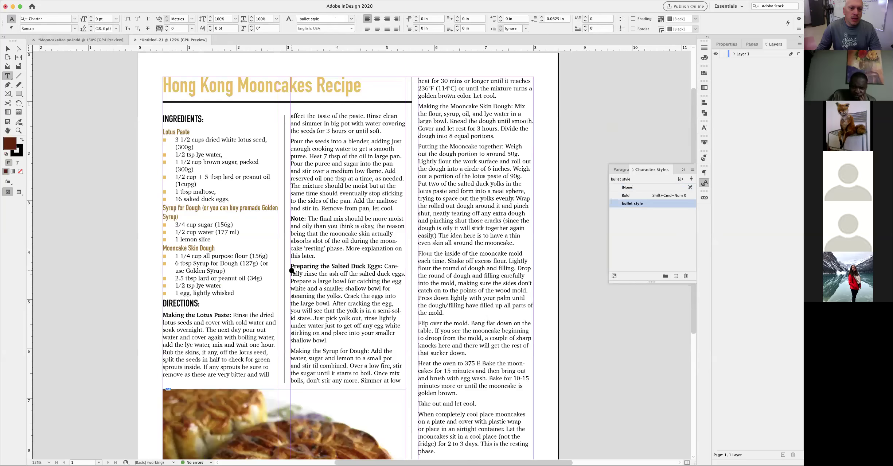
key(super+minus)
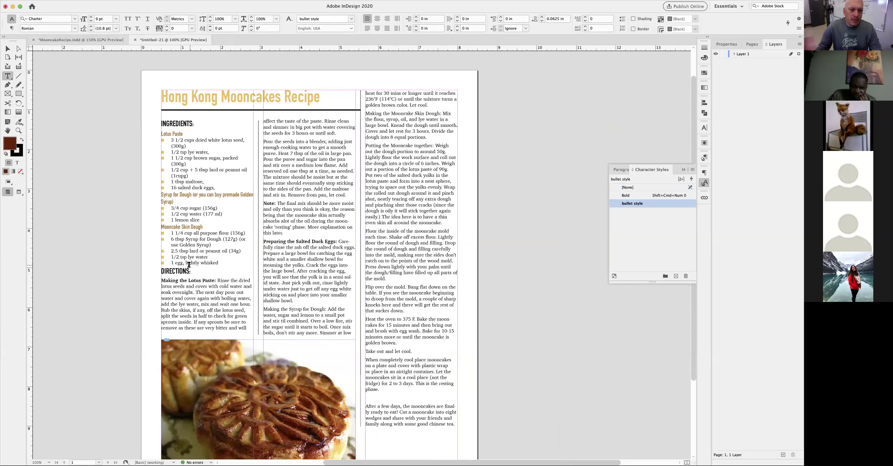
Try to move the DIRECTIONS heading into the second column by inserting empty paragraphs before it.
click(189, 266)
triple_click(189, 266)
drag(267, 120, 291, 121)
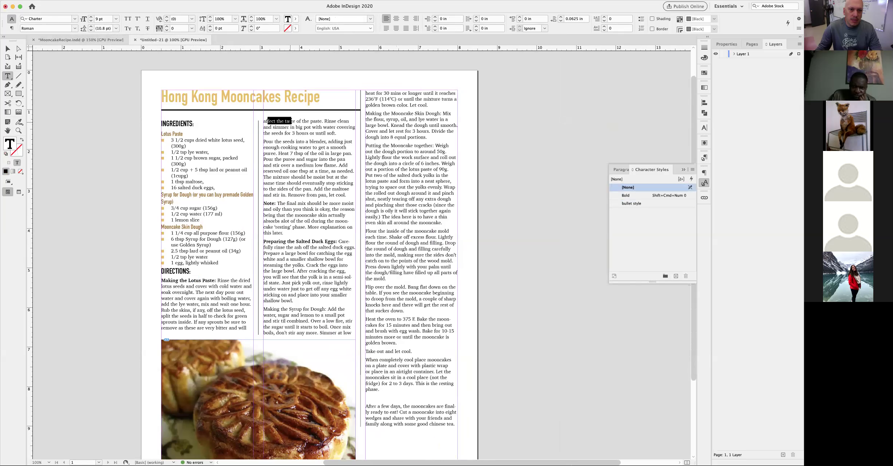
click(230, 262)
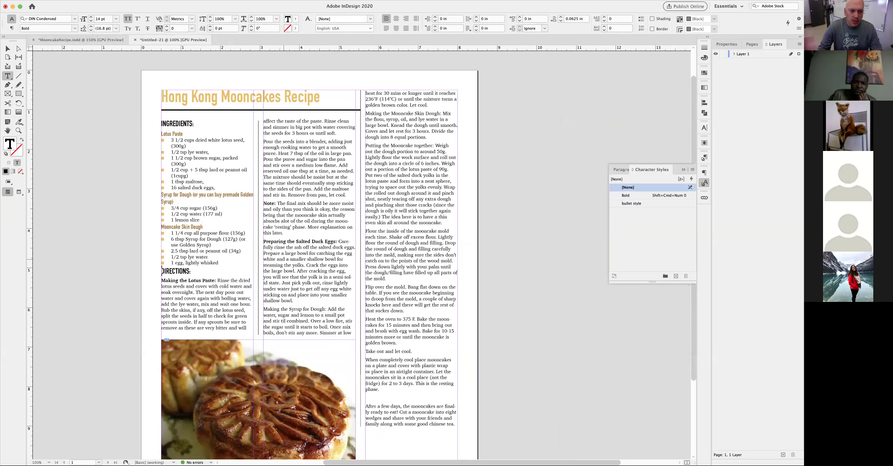
key(Return)
key(Return)
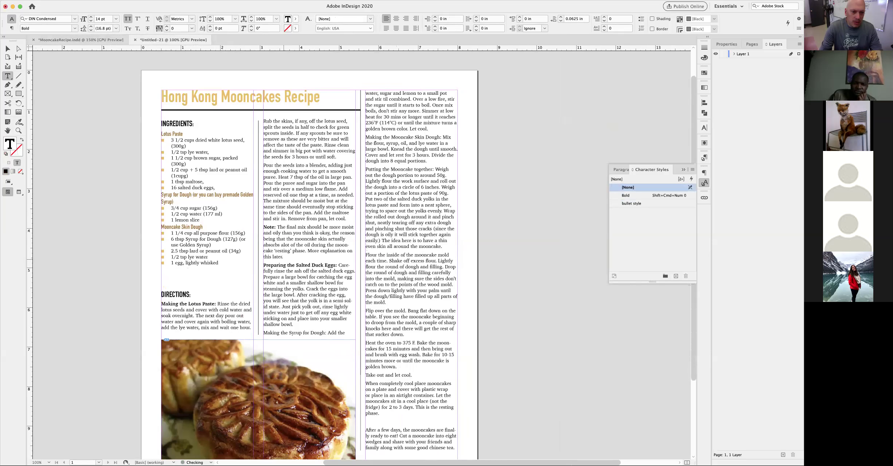
key(Return)
key(Return)
key(Return)
key(Return)
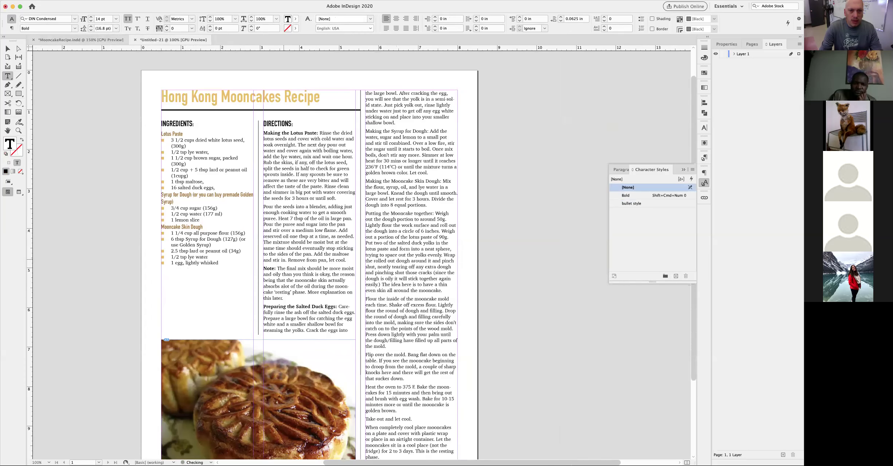
Show the hidden characters and delete the empty paragraphs before the DIRECTIONS heading.
key(super+alt+i)
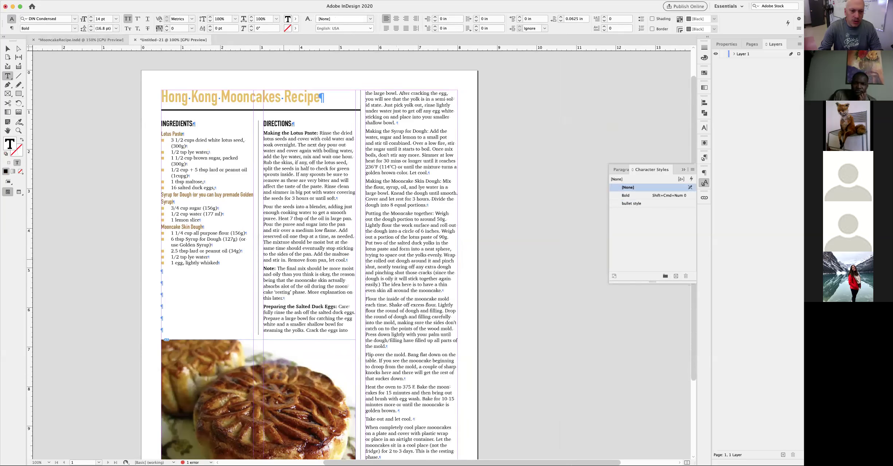
drag(175, 273, 176, 325)
click(168, 328)
key(BackSpace)
key(BackSpace)
key(BackSpace)
key(BackSpace)
key(BackSpace)
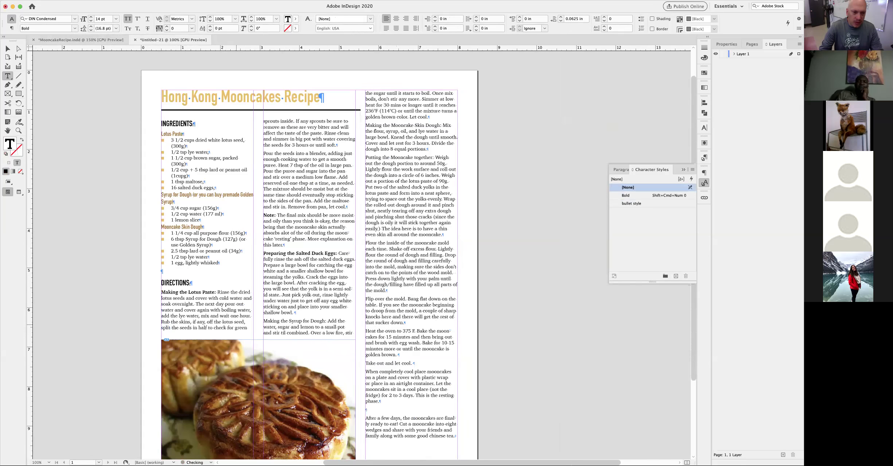
key(BackSpace)
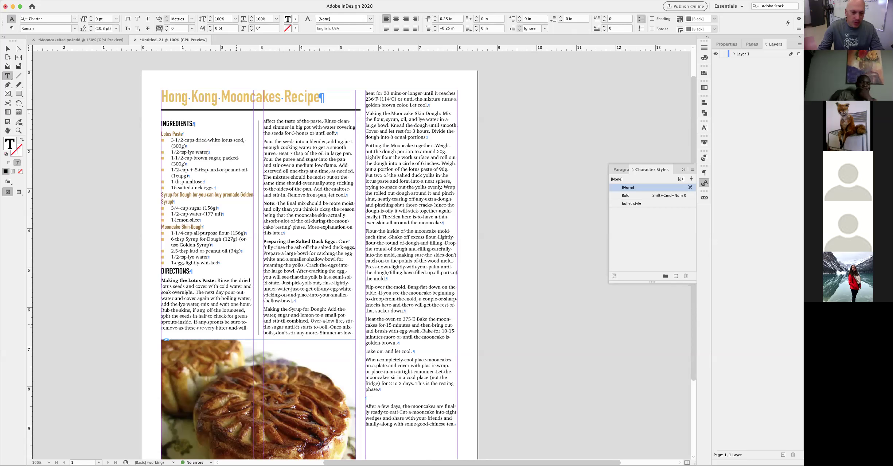
Insert a column break after "1 egg, lightly whisked" and remove the empty bullet paragraph above the DIRECTIONS heading.
key(KP_Enter)
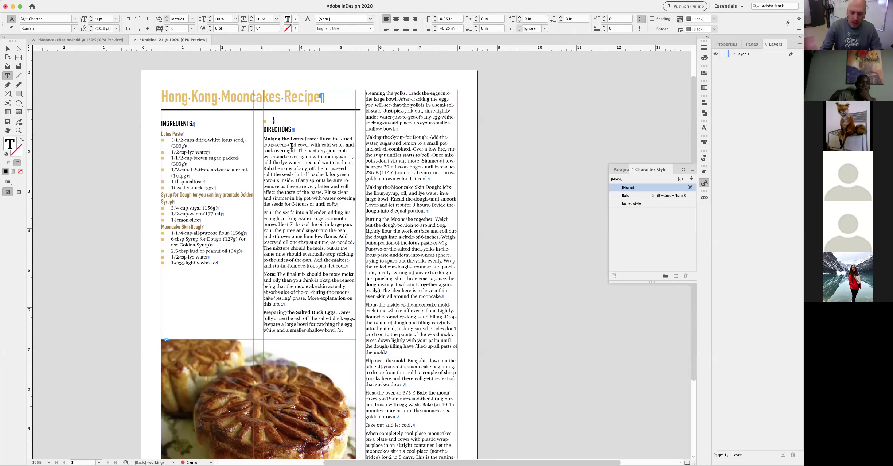
key(BackSpace)
Examine the column break character after "1 egg, lightly whisked" at high magnification.
click(246, 250)
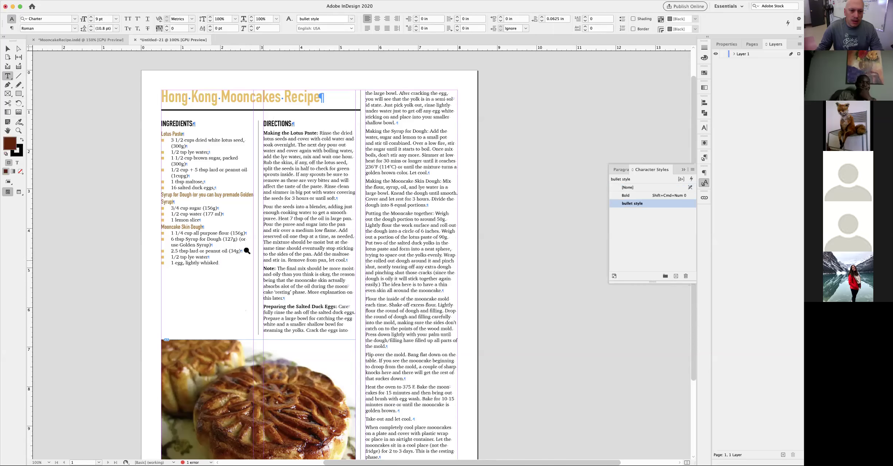
drag(227, 262, 339, 288)
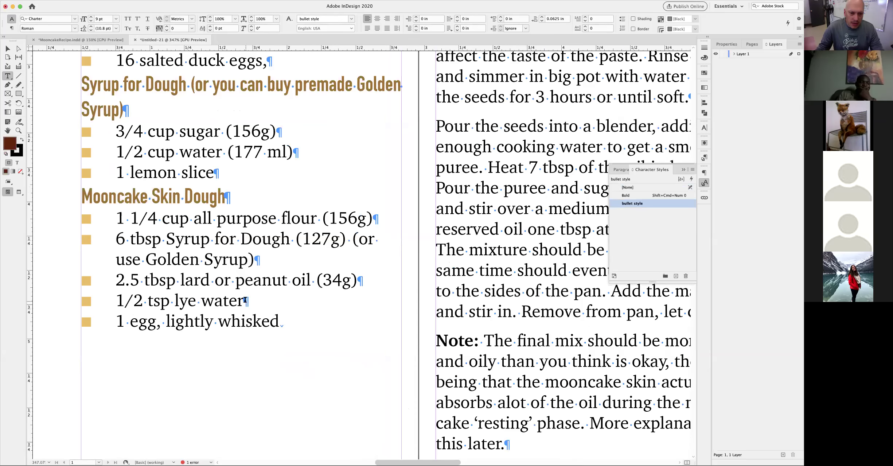
click(246, 300)
click(280, 322)
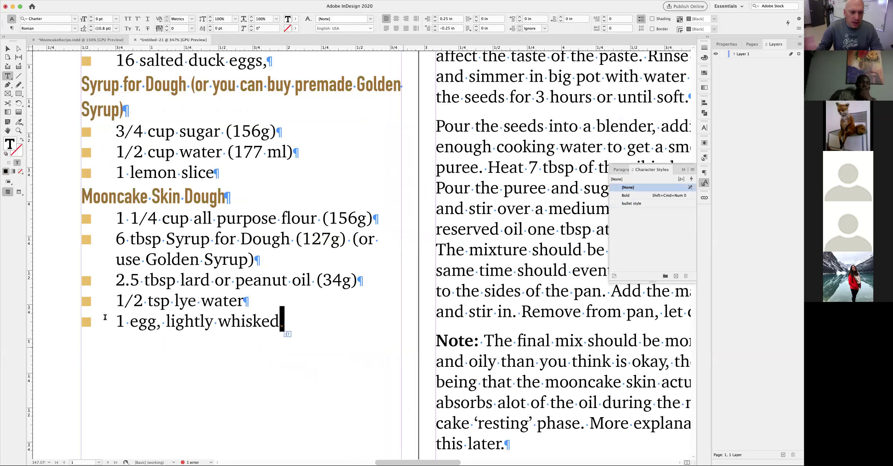
super+click(65, 334)
alt+super+click(288, 328)
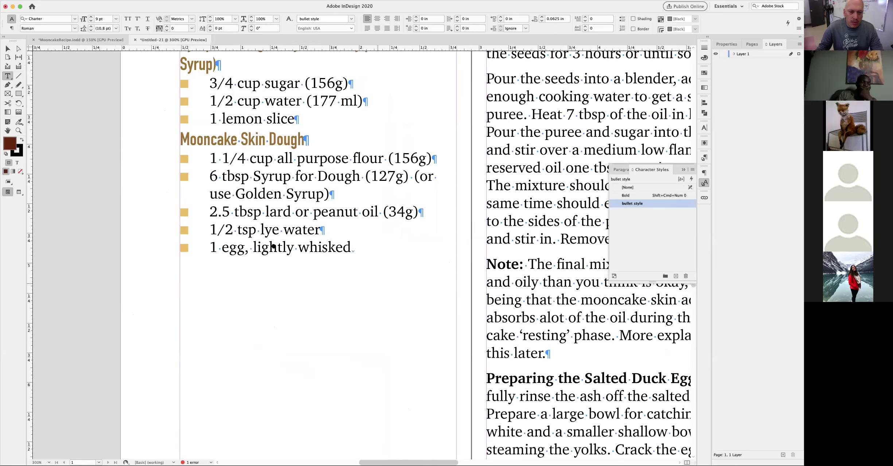
drag(248, 208, 253, 210)
super+click(61, 266)
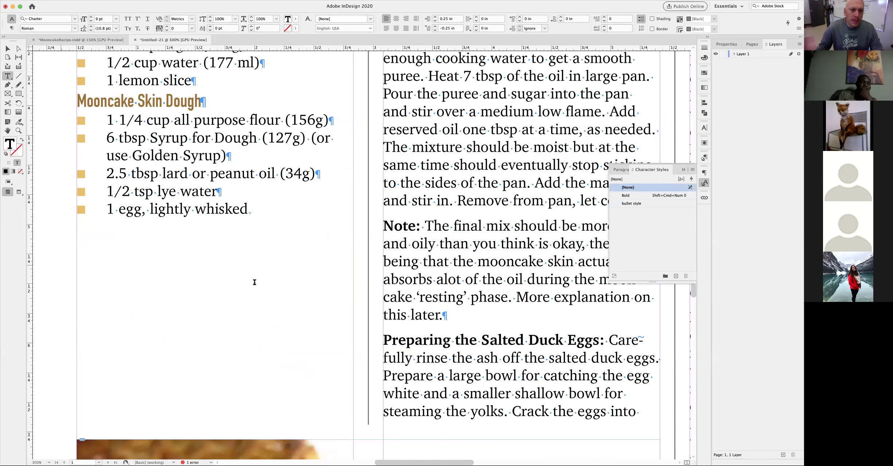
Inspect the whole page in the untitled layout and check whether the directions fit at the end of the third column.
key(super+minus)
key(super+minus)
key(super+minus)
scroll(292, 181, up, 3)
scroll(292, 181, right, 4)
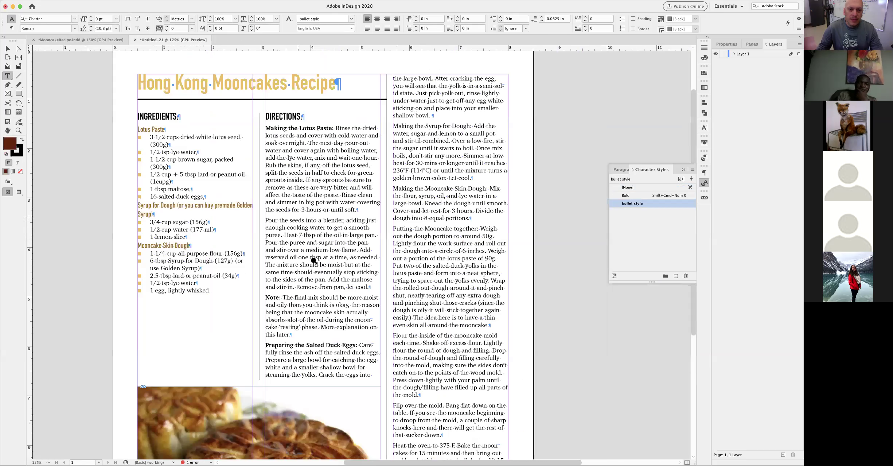
key(super+minus)
drag(161, 115, 443, 397)
super+click(513, 357)
scroll(495, 275, down, 3)
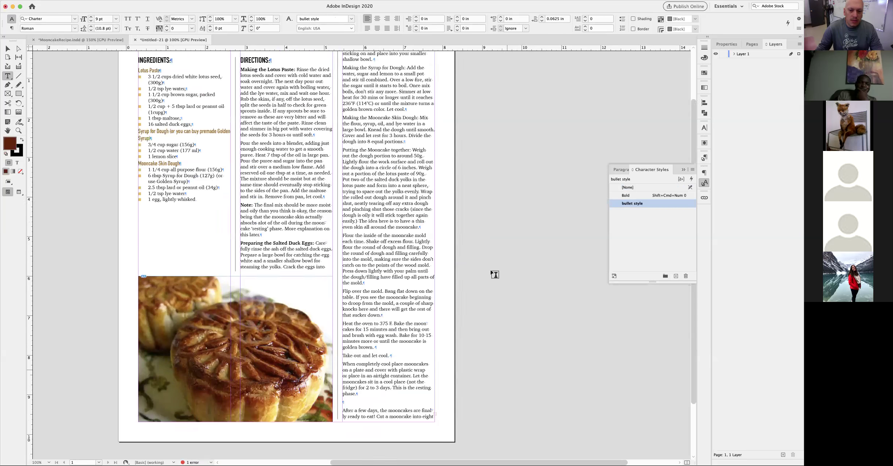
scroll(495, 275, down, 2)
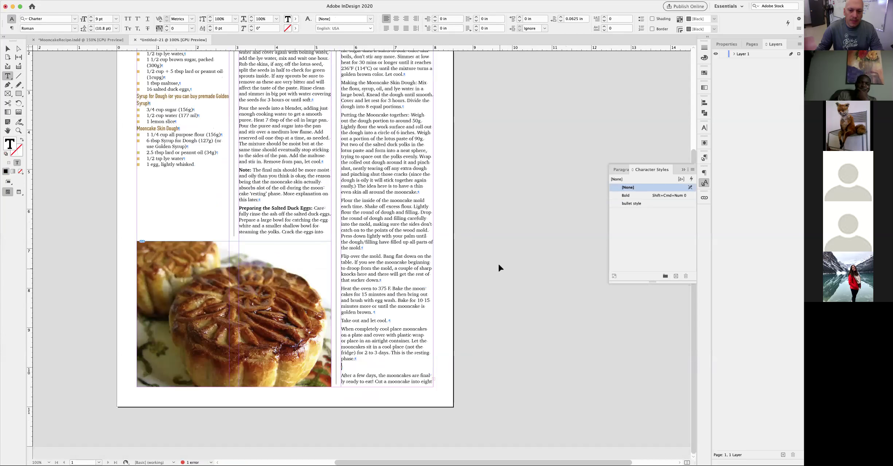
scroll(494, 313, up, 6)
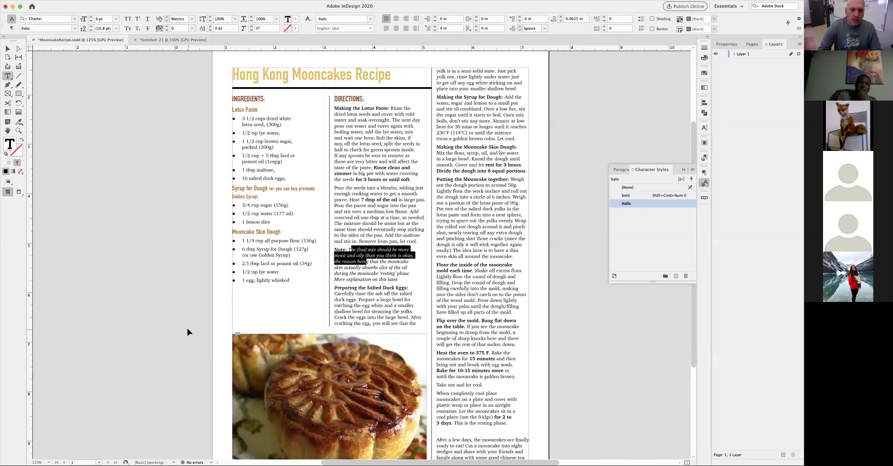
Check the size of the mooncake photo's frame in MooncakeRecipe.indd.
super+click(161, 316)
drag(327, 312, 251, 294)
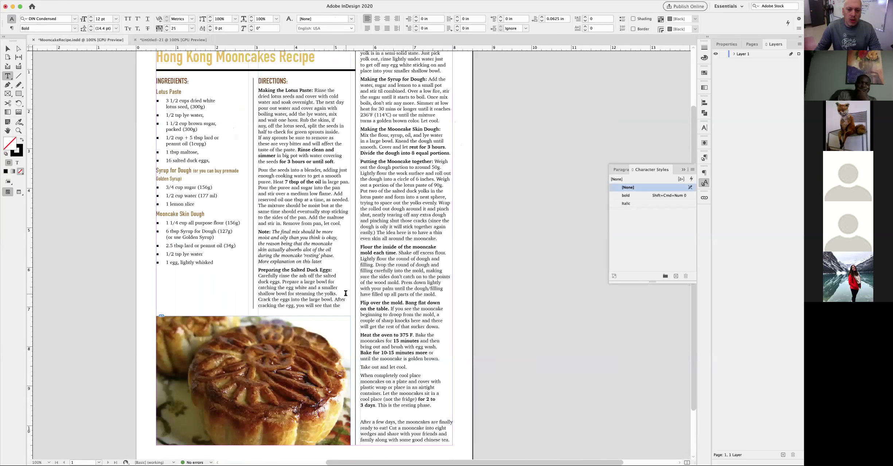
click(18, 48)
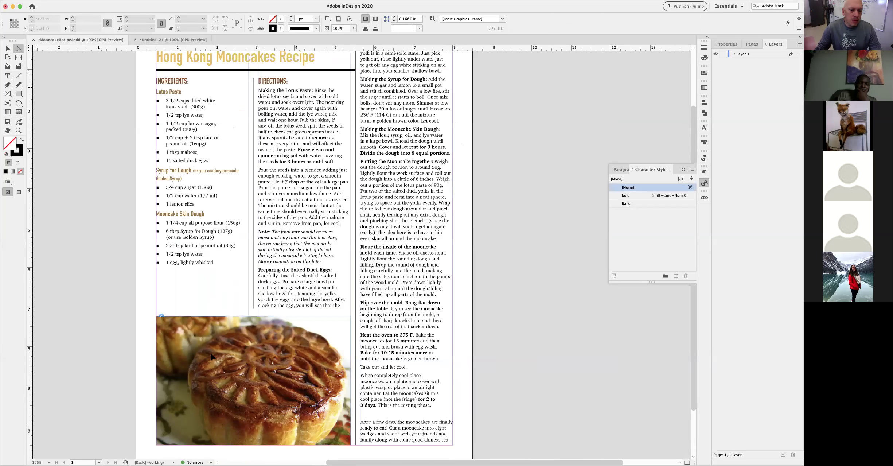
click(262, 383)
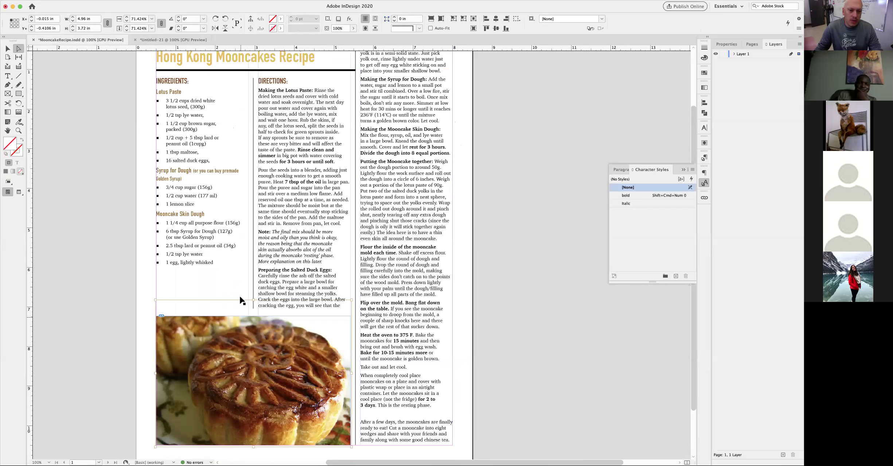
mouse_move(259, 374)
mouse_down()
mouse_move(242, 373)
mouse_move(237, 392)
mouse_move(257, 379)
mouse_up()
click(8, 48)
click(195, 377)
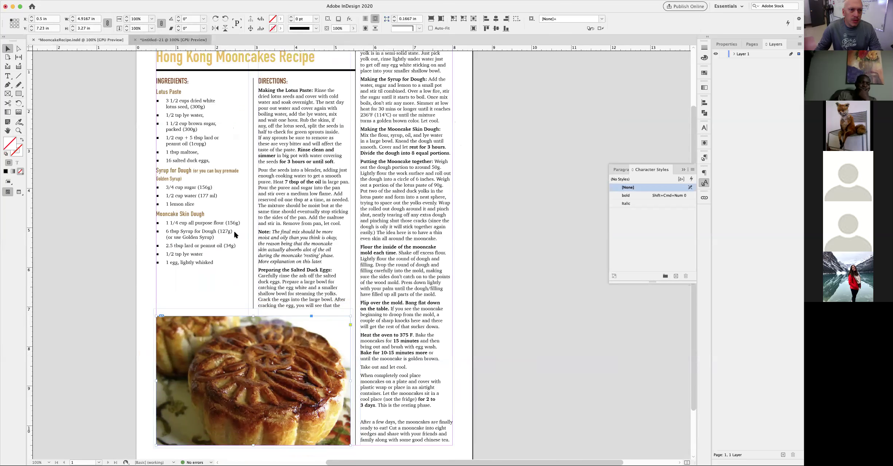
Set the mooncake photo frame's height in the untitled layout to 3.5 in from its bottom-centre reference point, without changing its width.
click(152, 42)
drag(113, 382, 117, 303)
click(154, 333)
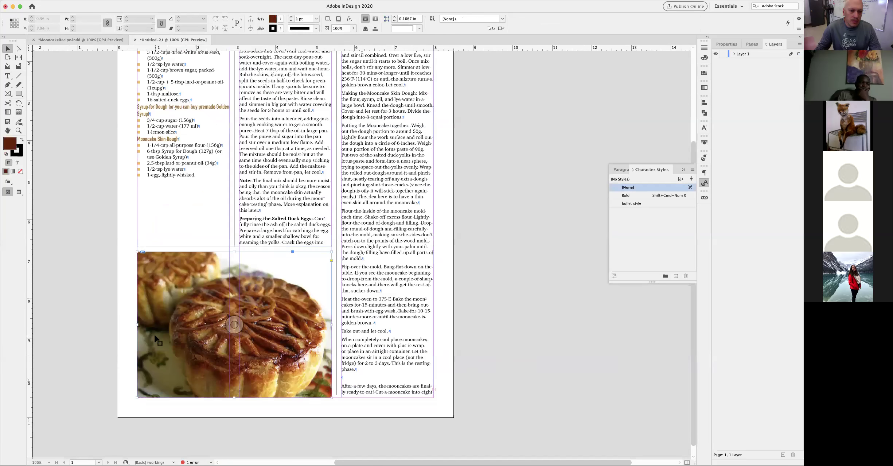
click(14, 27)
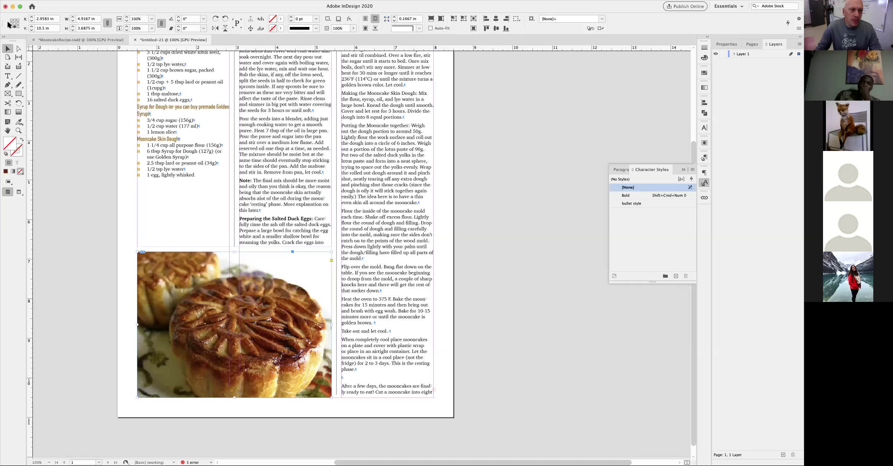
click(108, 23)
click(73, 31)
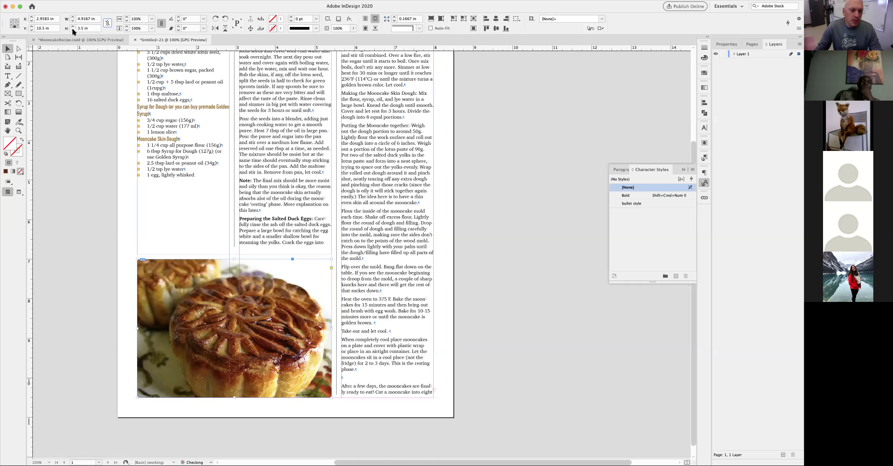
Reduce the mooncake photo frame's height to 3.25 in so the directions fit in the third column, then deselect it.
click(73, 31)
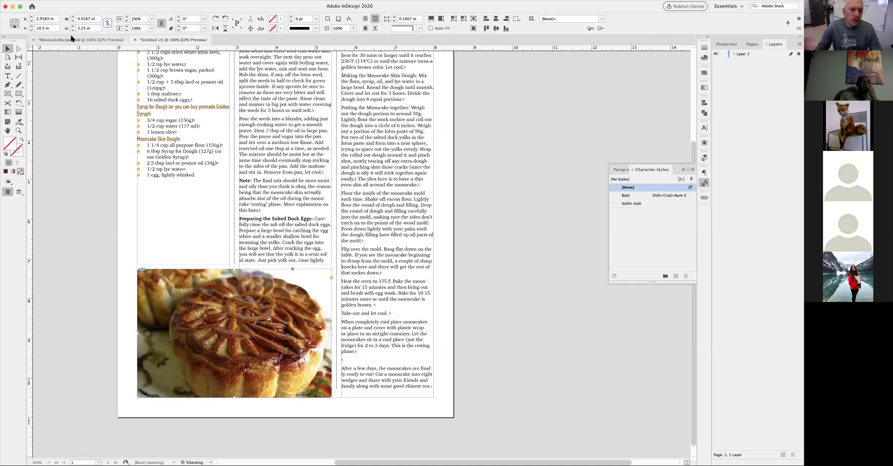
click(86, 279)
drag(380, 302, 404, 347)
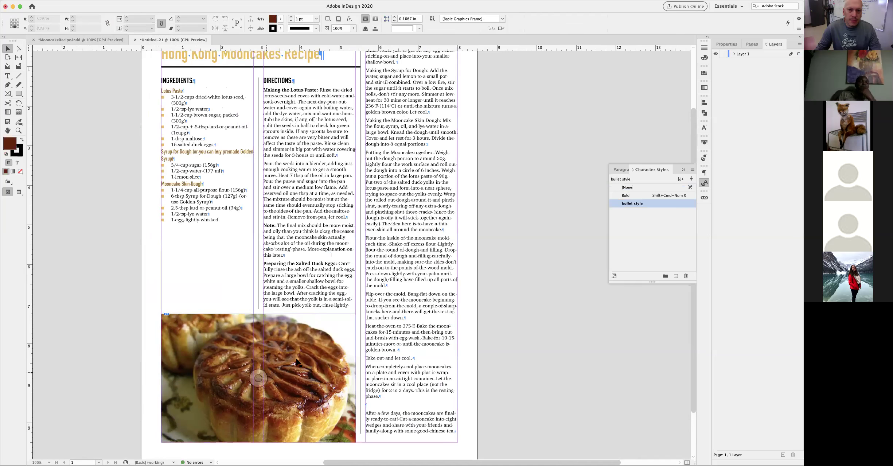
scroll(429, 233, up, 2)
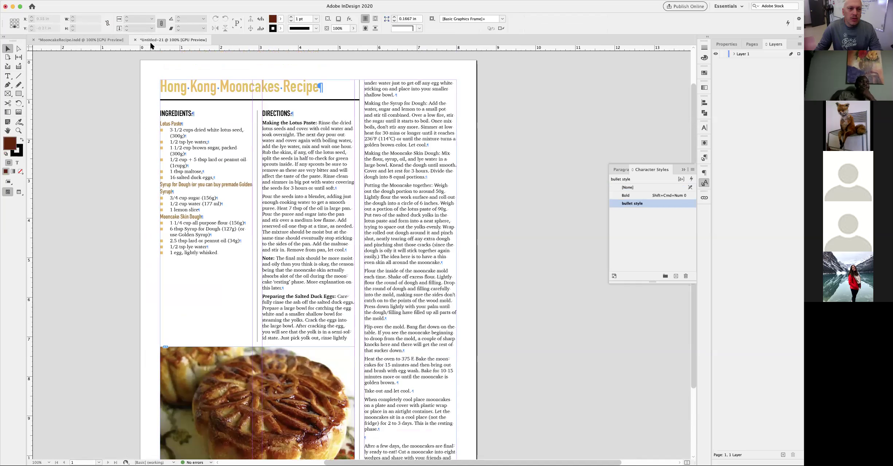
Compare the untitled recipe layout with the layout in MooncakeRecipe.indd.
click(87, 40)
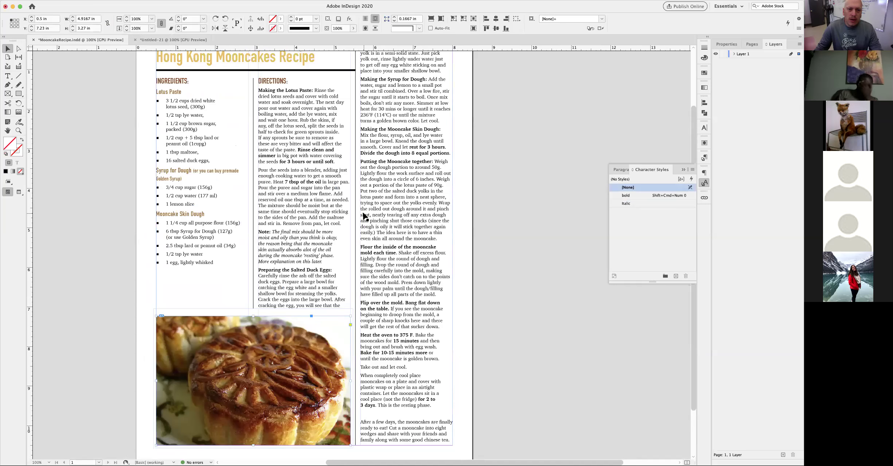
click(503, 243)
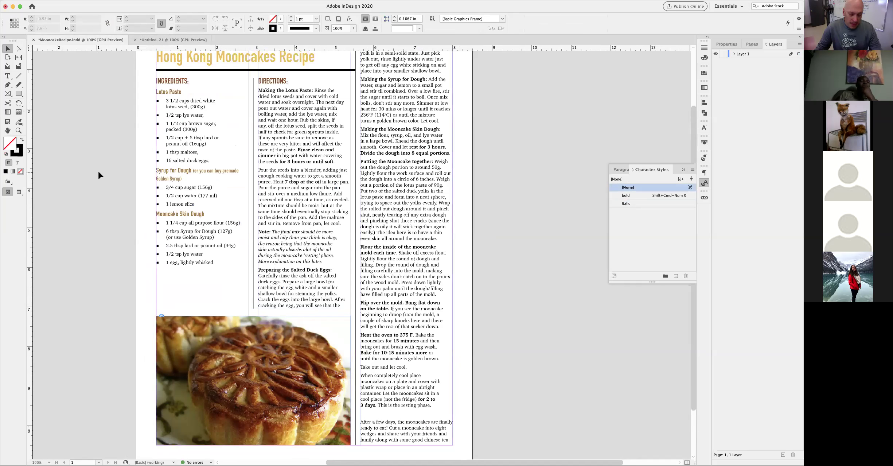
click(171, 40)
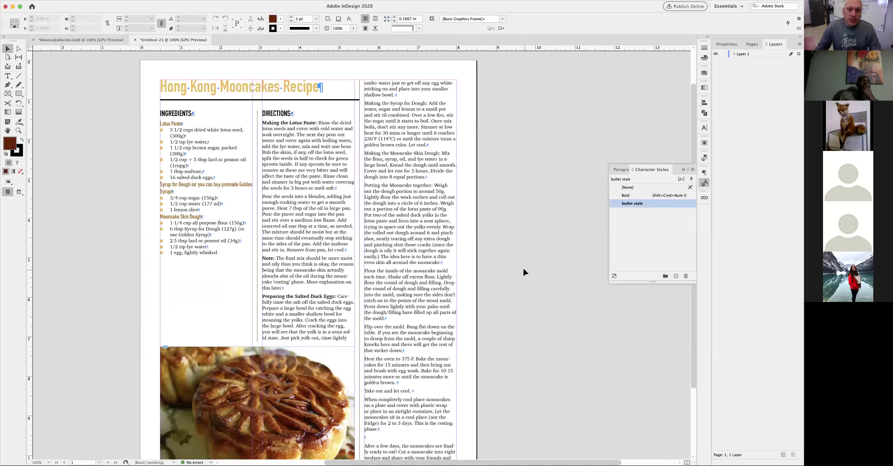
Preview the whole untitled page without guides and hidden characters, and return to the normal view.
key(w)
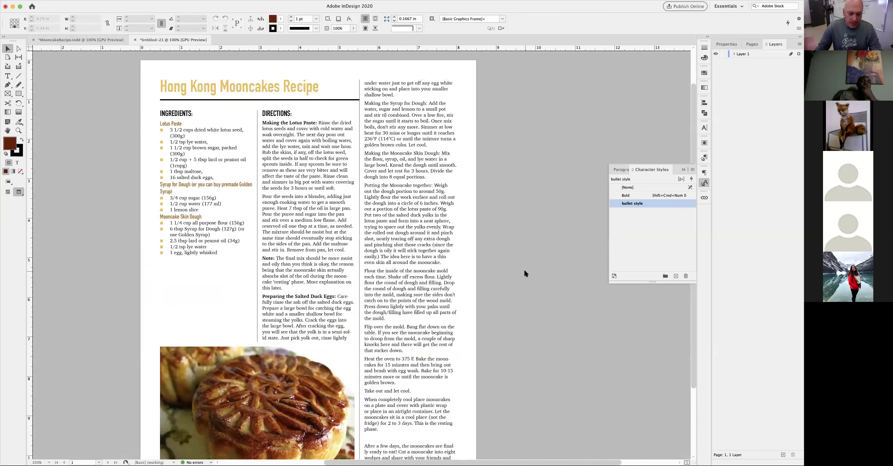
key(super+s)
click(489, 339)
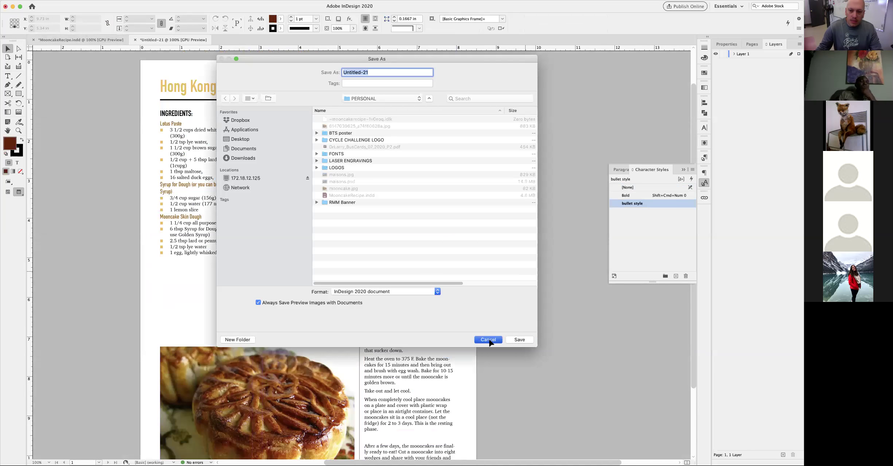
key(super+0)
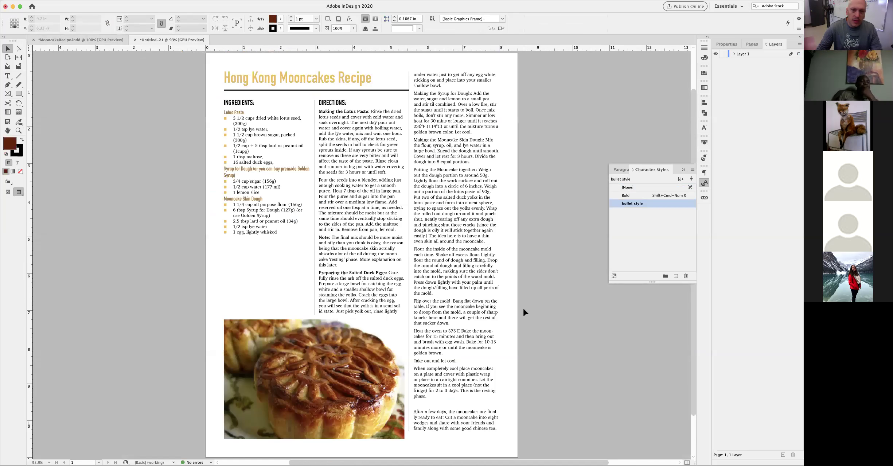
key(w)
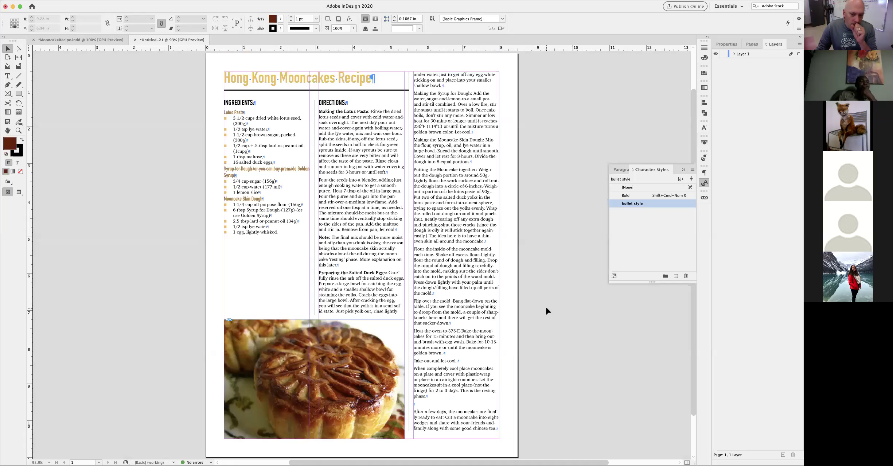
Review the character styles and paragraph styles defined in MooncakeRecipe.indd.
click(83, 40)
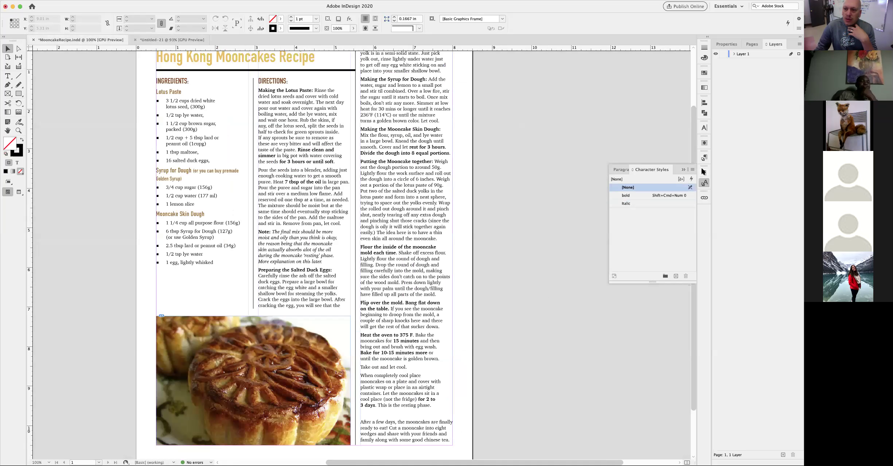
click(703, 184)
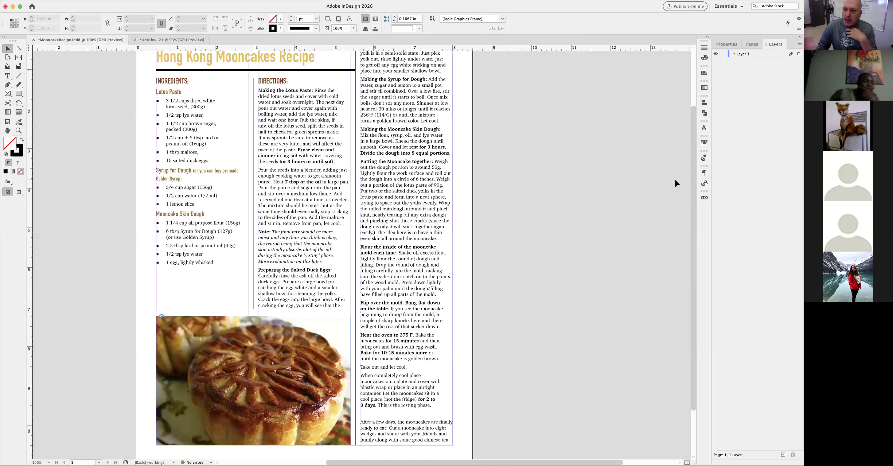
click(704, 184)
click(704, 157)
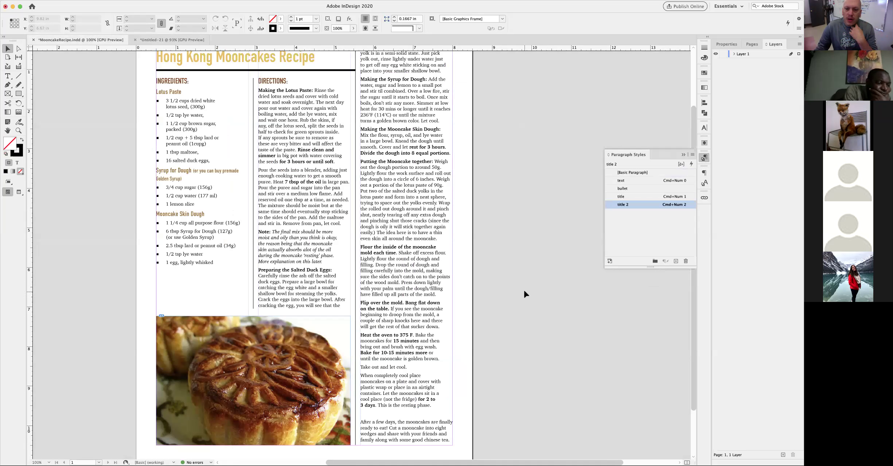
Change the red swatch in MooncakeRecipe.indd to C=0 M=100 Y=100 K=0.
click(704, 73)
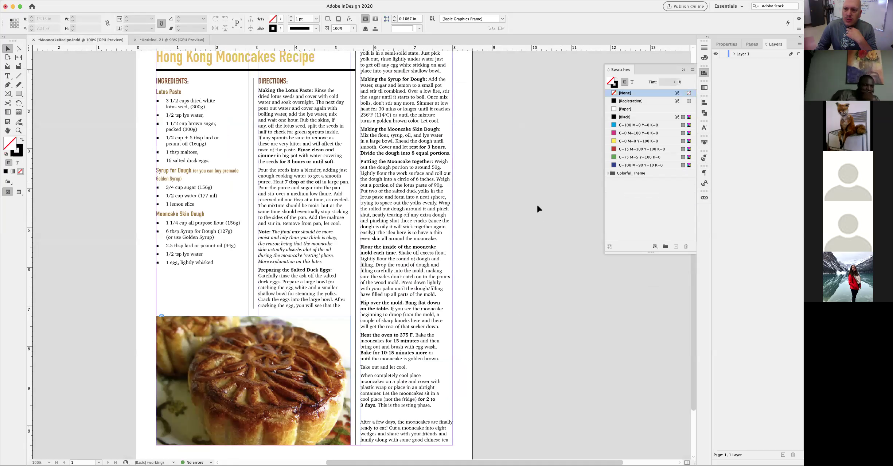
double_click(628, 149)
drag(357, 210, 352, 210)
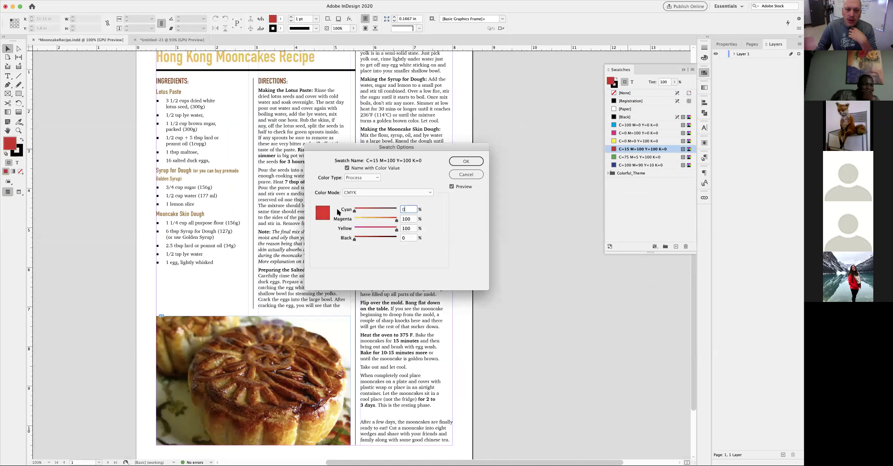
click(461, 163)
Change the green swatch to C=27 M=0 Y=100 K=0.
double_click(614, 157)
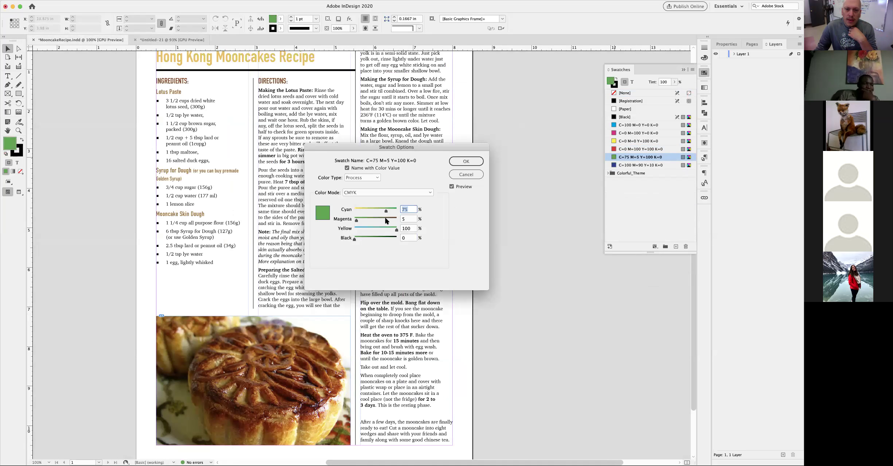
drag(384, 213, 352, 221)
click(466, 161)
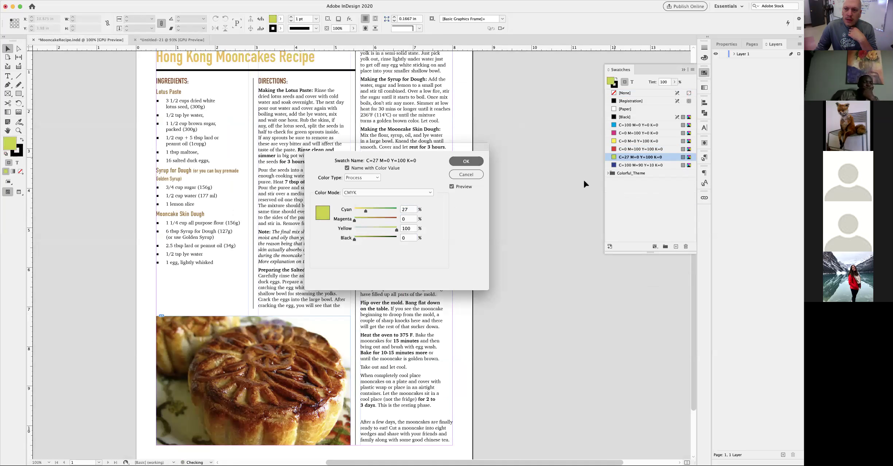
Change the dark blue swatch to C=64 M=0 Y=50 K=0.
double_click(639, 165)
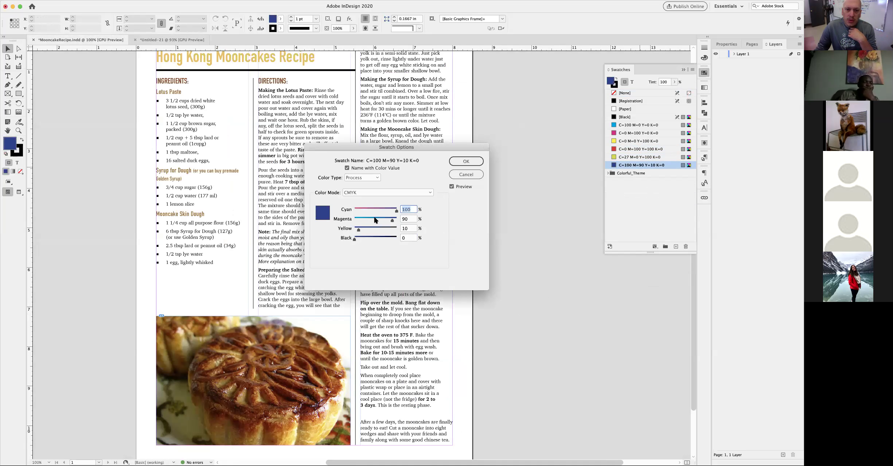
mouse_move(378, 221)
mouse_down()
mouse_move(354, 221)
mouse_move(376, 230)
mouse_move(372, 208)
mouse_move(381, 209)
mouse_up()
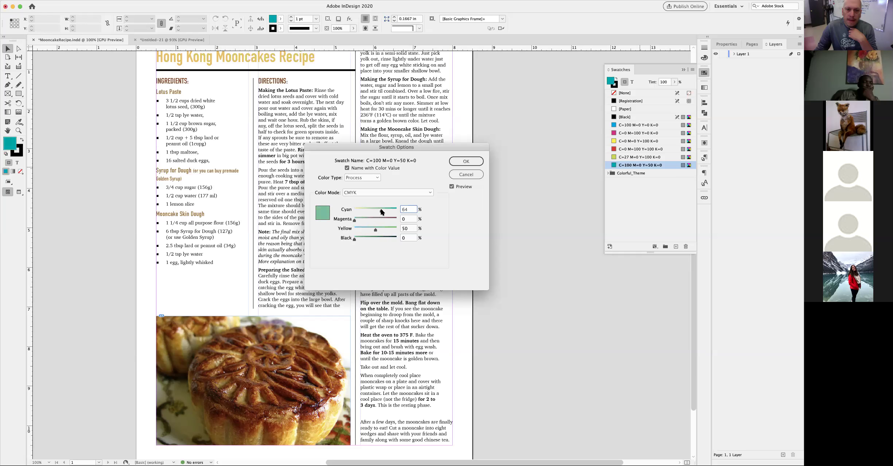
click(466, 162)
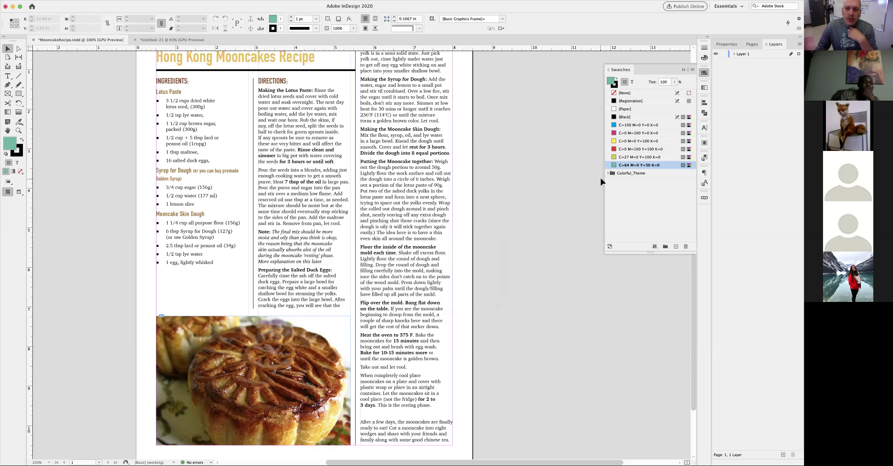
Review the character styles of MooncakeRecipe.indd and save the document.
click(704, 159)
click(703, 184)
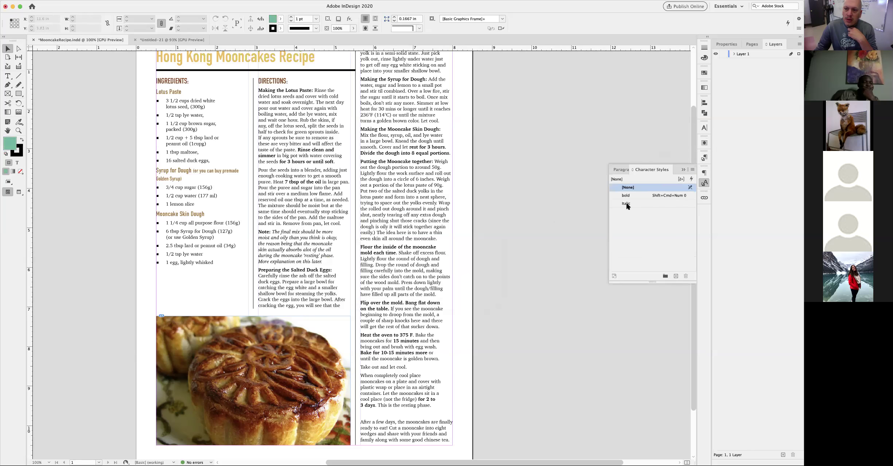
click(178, 40)
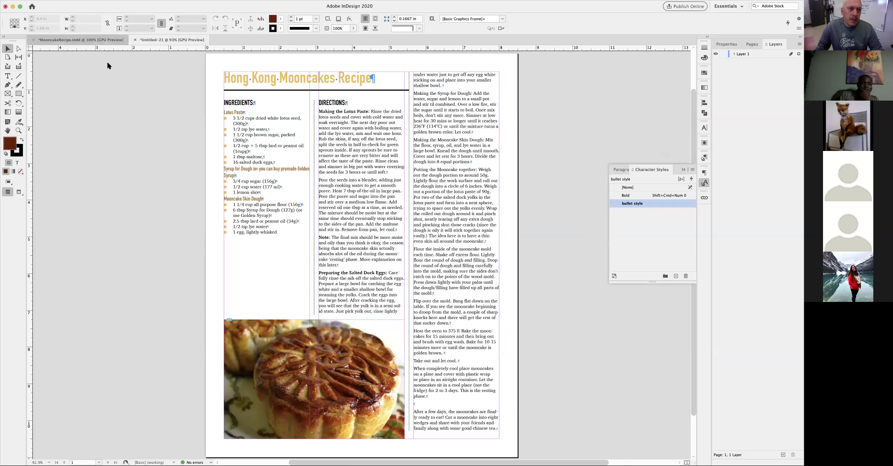
click(80, 40)
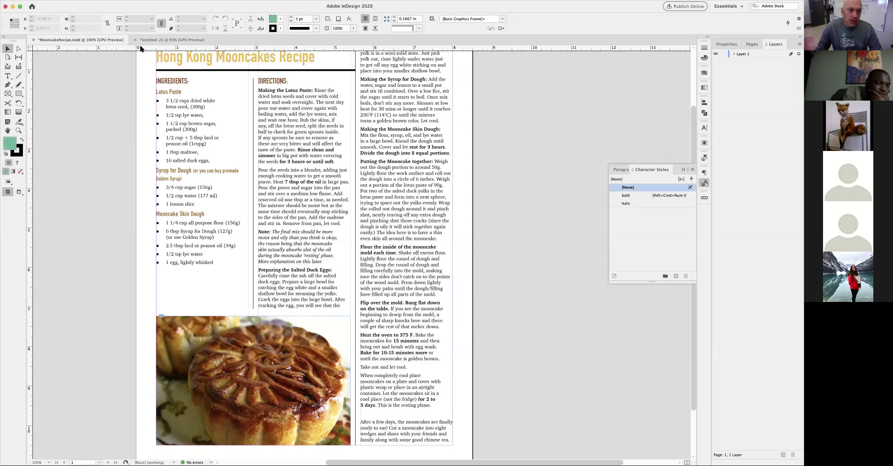
key(super+s)
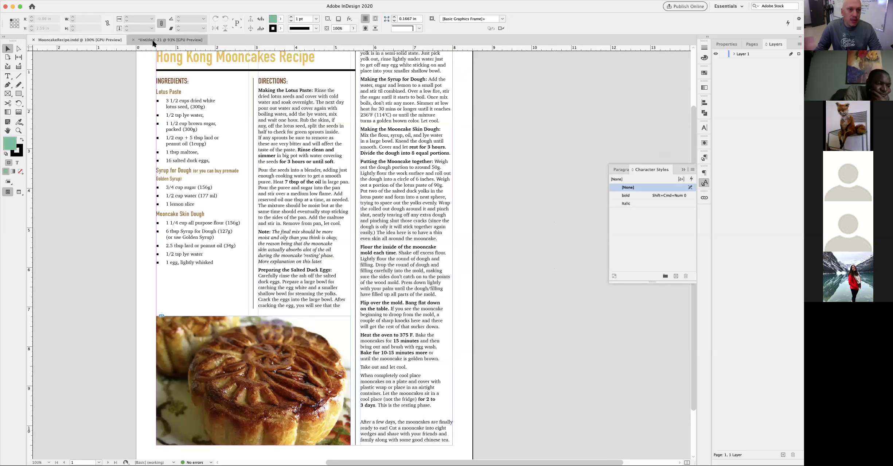
Check the paragraph and character styles in the untitled mooncake layout.
click(153, 41)
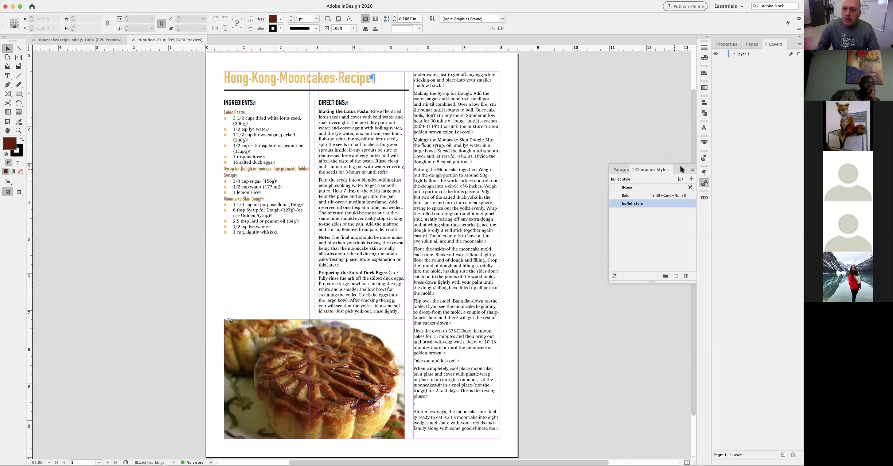
click(704, 172)
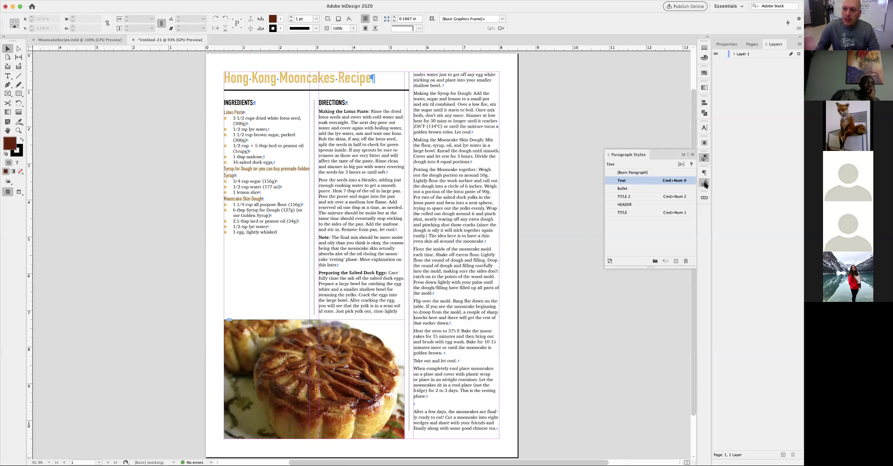
click(704, 182)
Create a one-page 8.5 × 11 in document with three columns, 0.25 in gutter and 0.5 in margins, and draw a text frame filling the margins.
key(super+n)
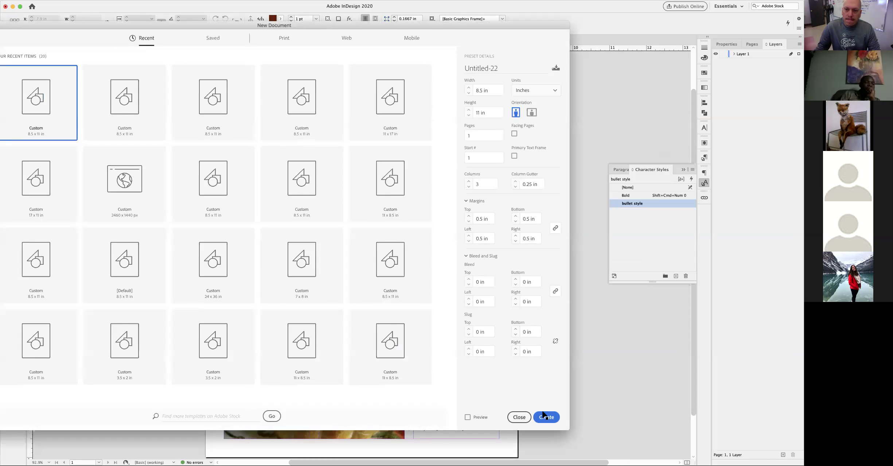
click(545, 417)
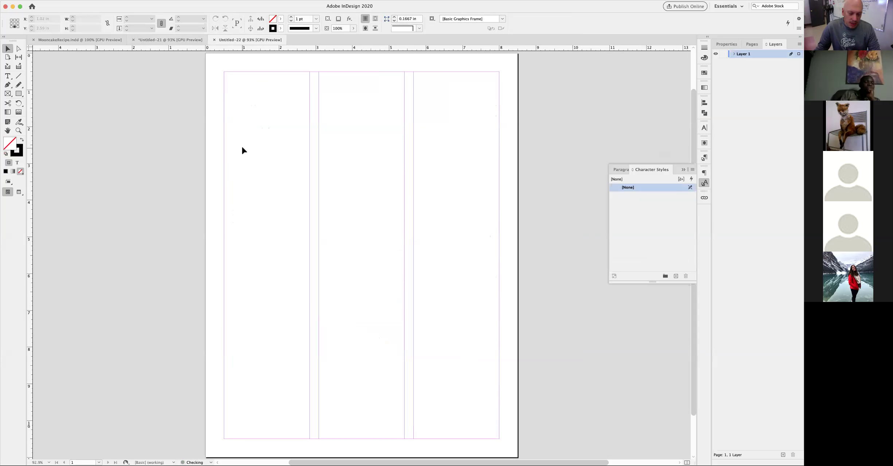
key(t)
drag(225, 73, 499, 437)
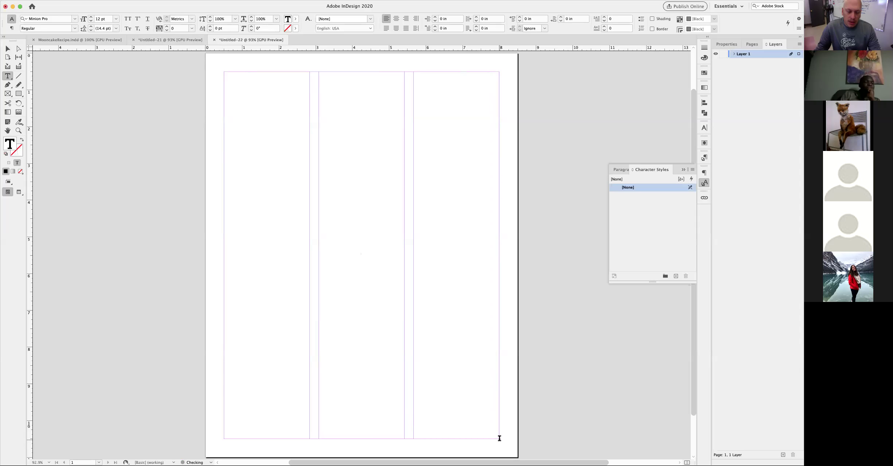
Copy the Hong Kong Mooncakes Recipe text from the other application into the new frame, deselect it and show the document's paragraph styles.
key(super+Tab)
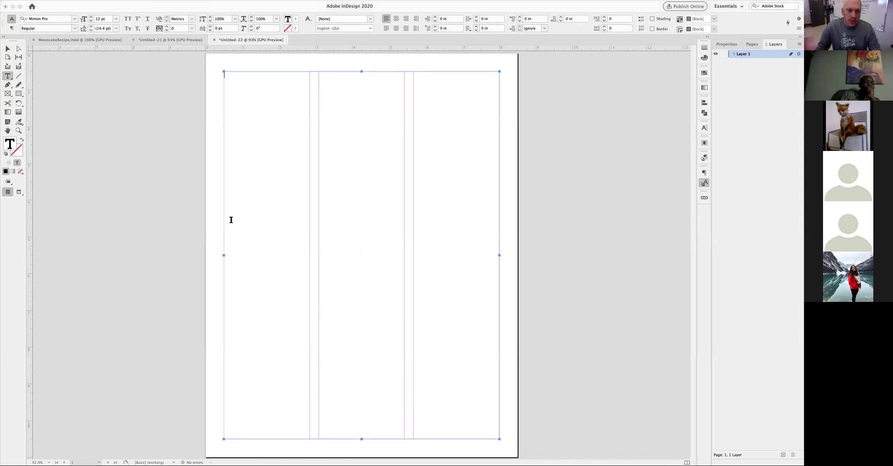
key(super+Tab)
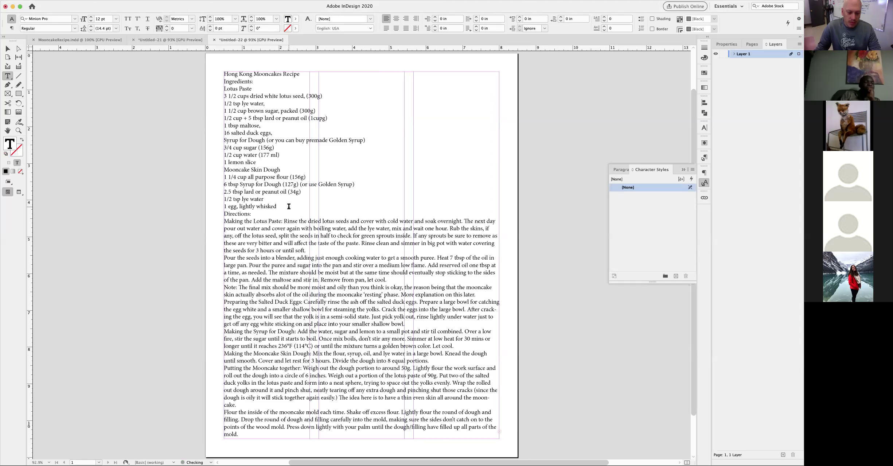
super+click(575, 183)
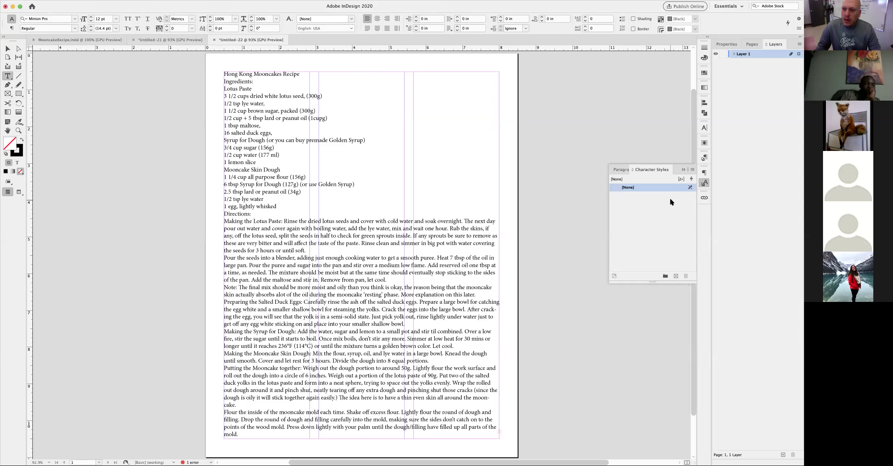
click(704, 157)
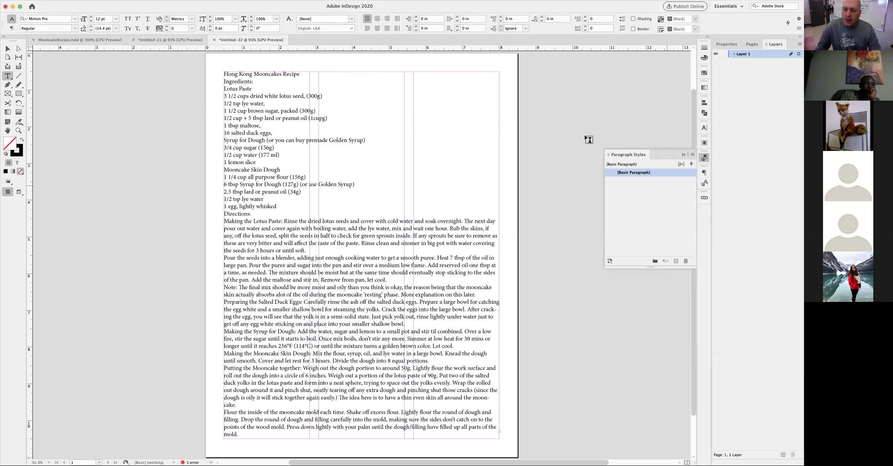
Save the styled, untitled mooncake layout as Recipe_demo in the PERSONAL folder.
click(167, 40)
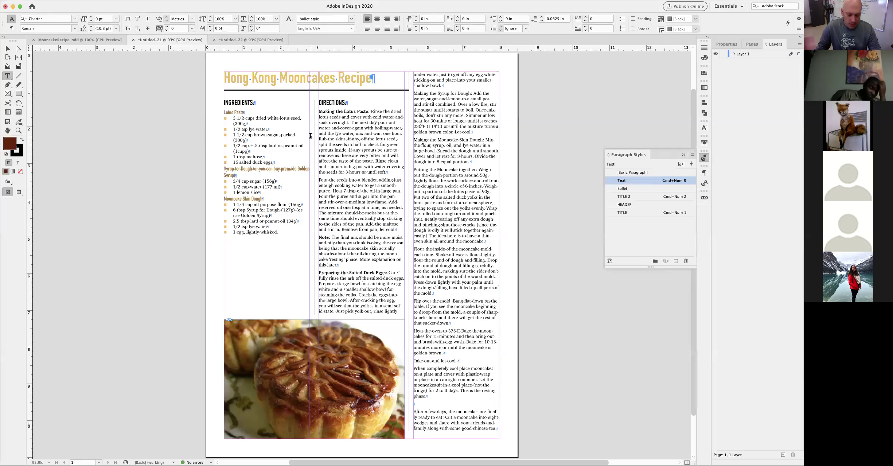
key(super+s)
text(Recipe)
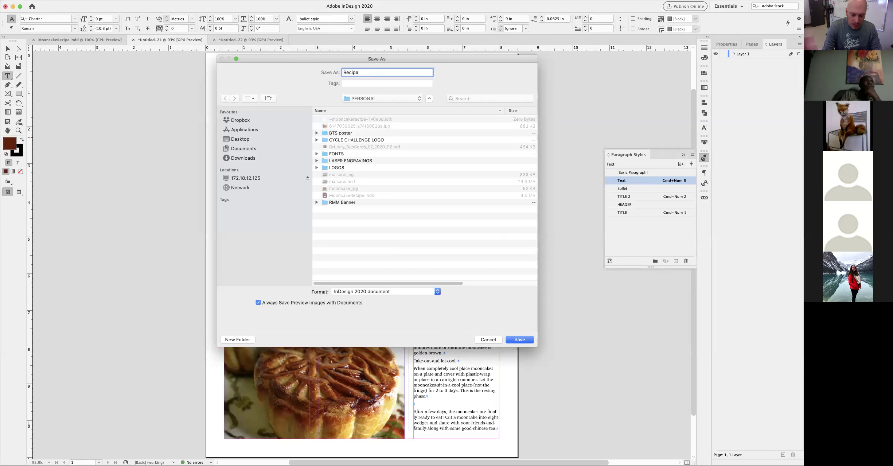
text(_demo)
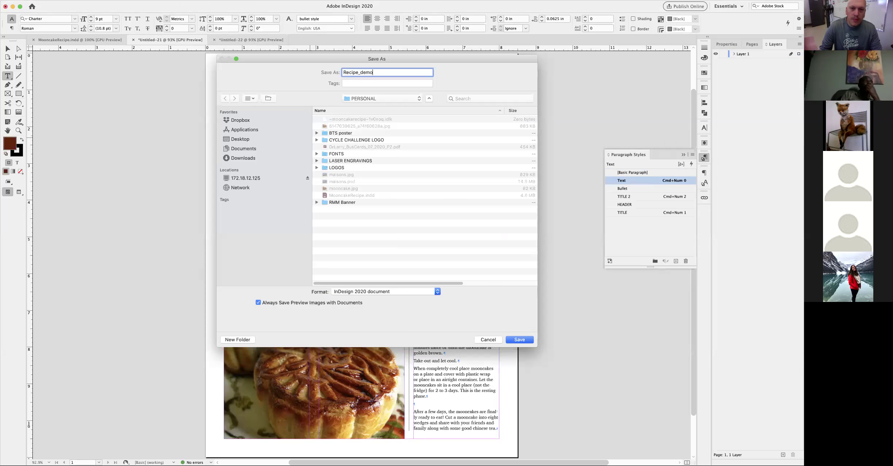
key(Return)
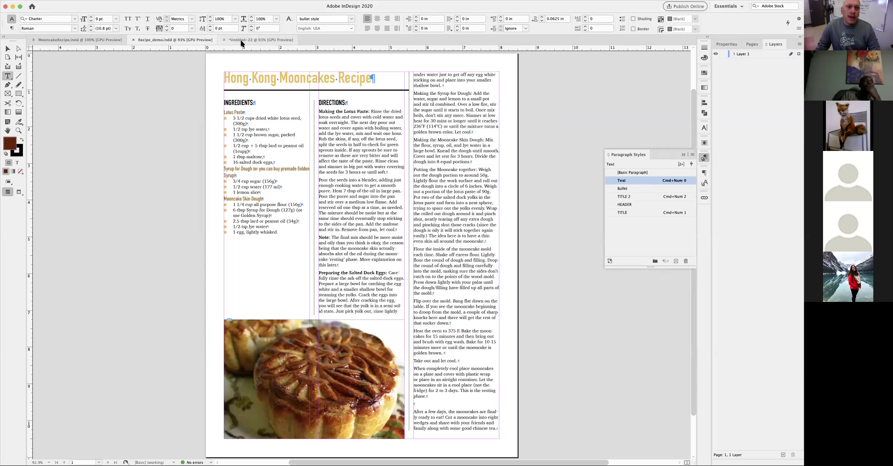
Compare the unstyled new document's paragraph styles with those of MooncakeRecipe.indd.
click(252, 39)
drag(257, 85, 375, 349)
click(552, 293)
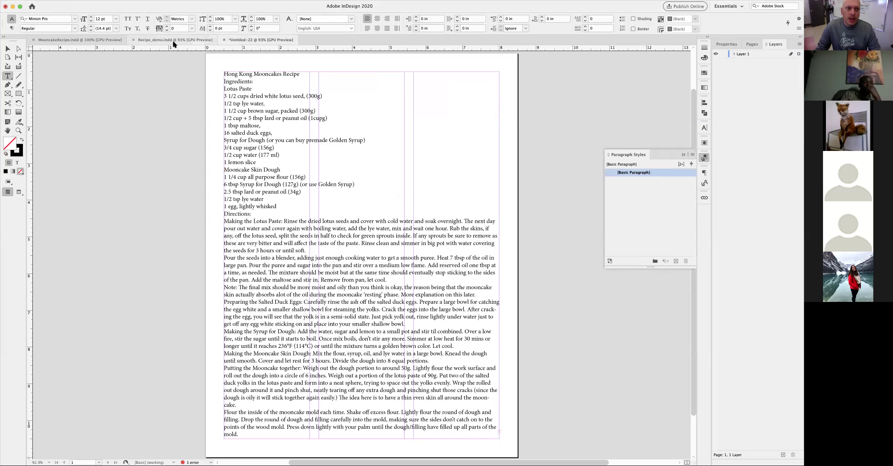
click(104, 42)
click(149, 40)
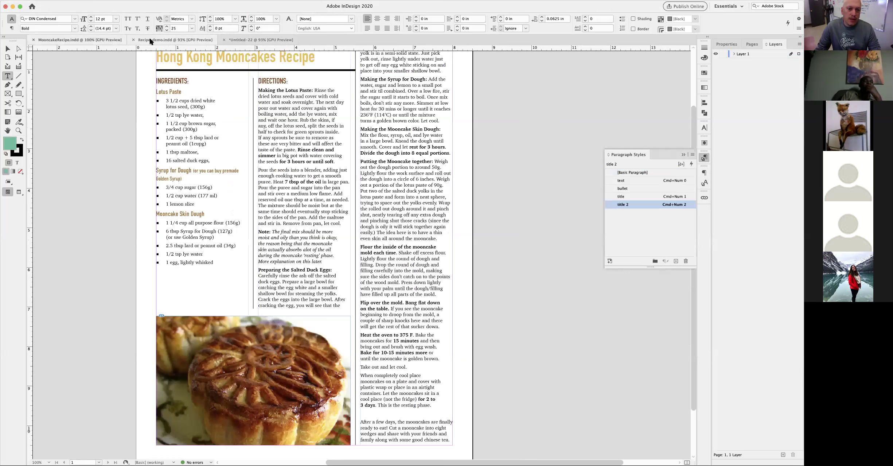
click(255, 39)
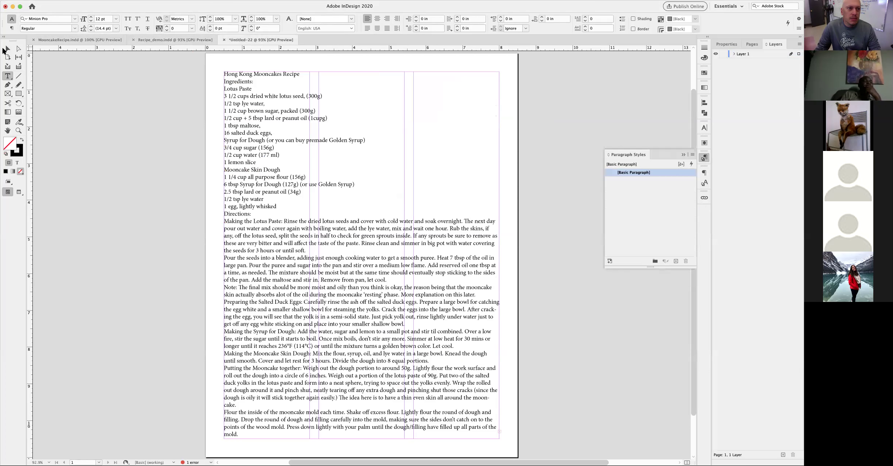
Start loading paragraph styles into the new document from Recipe_demo.indd in the PERSONAL folder.
click(5, 49)
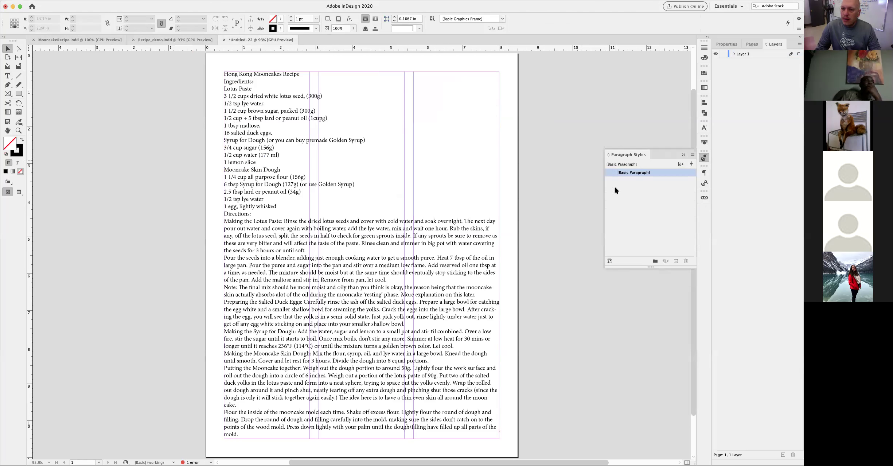
click(692, 155)
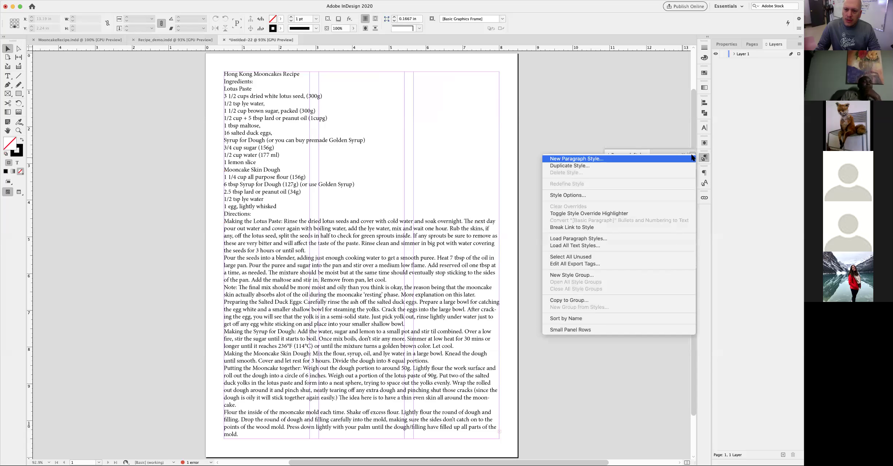
click(610, 239)
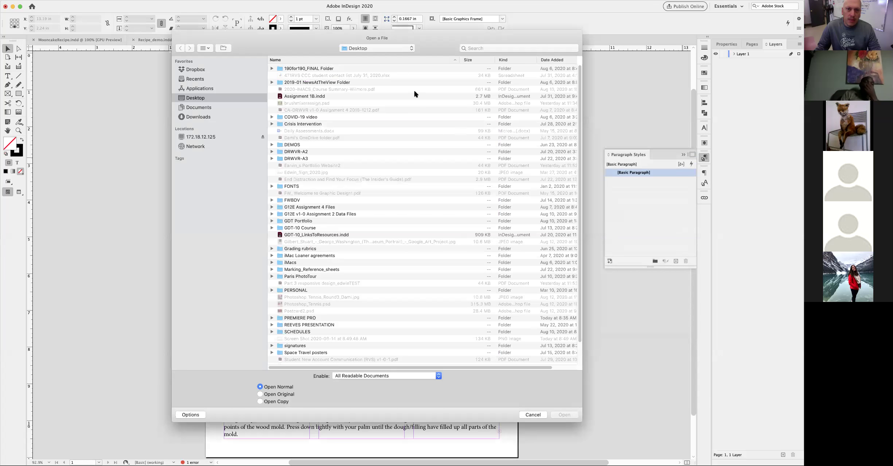
text(pe)
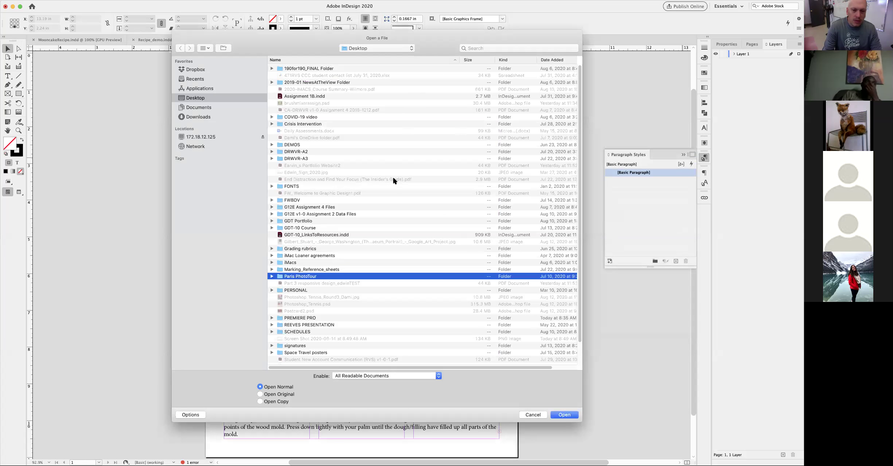
key(Return)
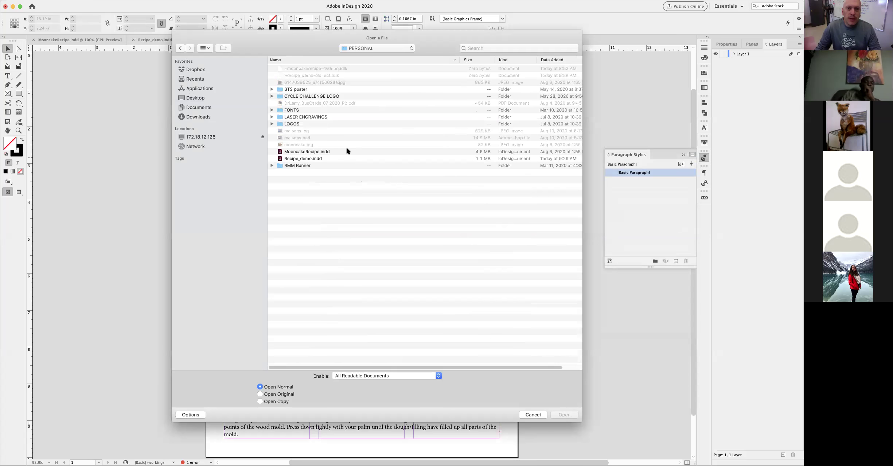
click(338, 151)
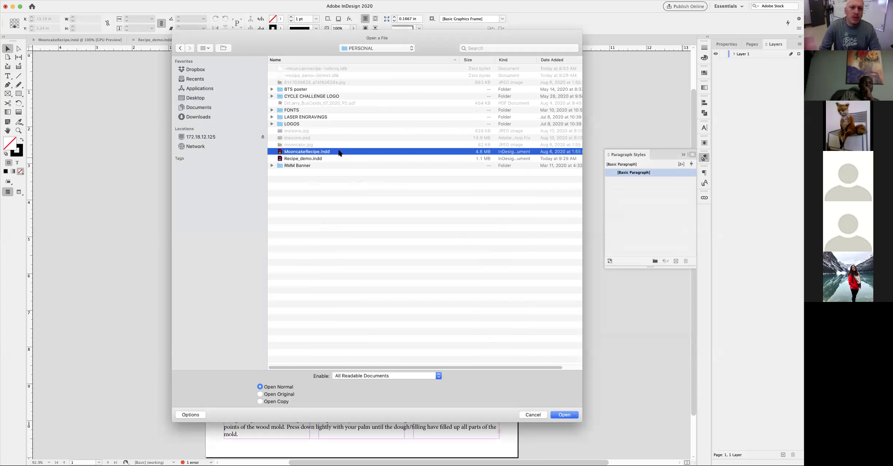
key(Down)
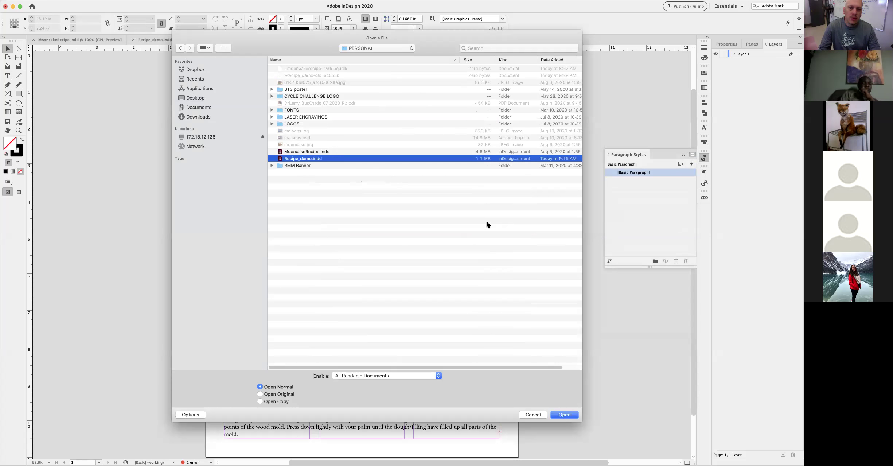
key(Return)
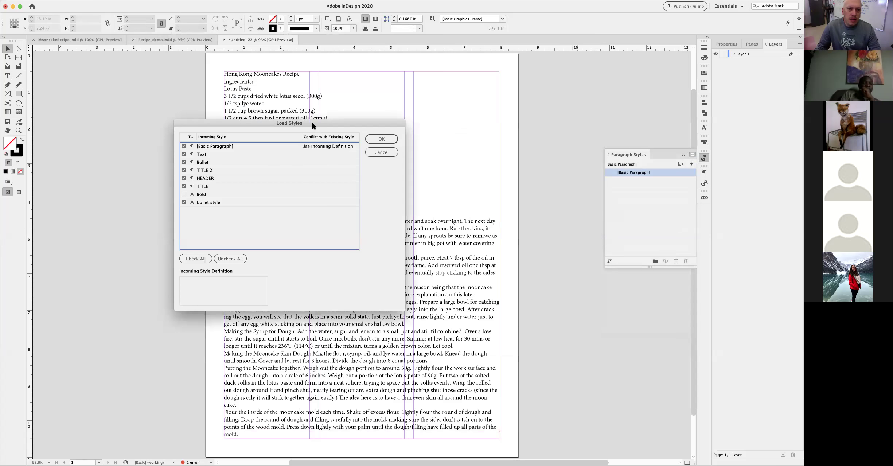
Clear all incoming styles and mark only HEADER, Bullet and Text for loading.
drag(313, 122, 315, 105)
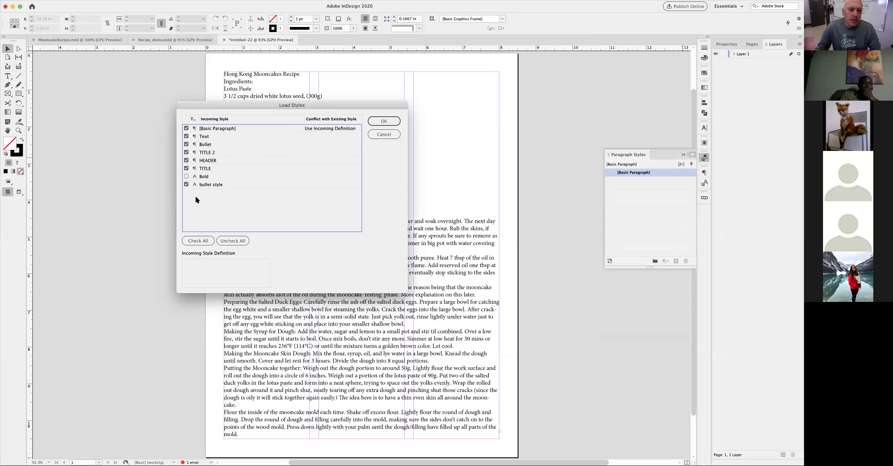
click(195, 243)
click(224, 243)
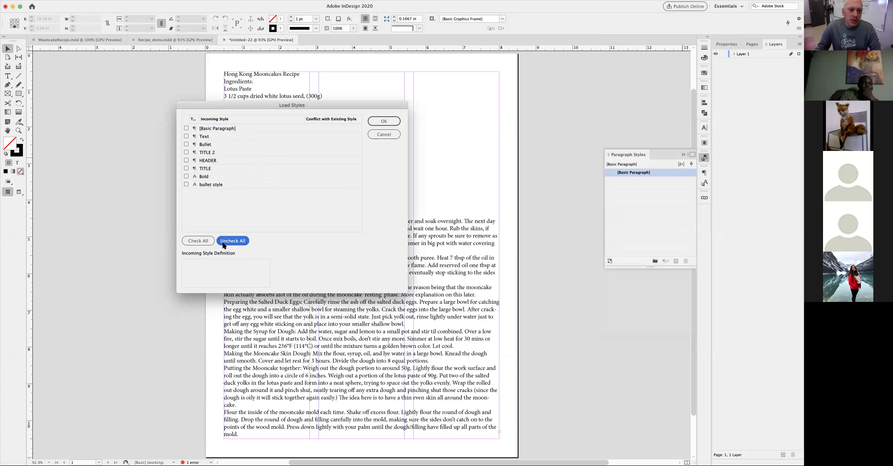
click(187, 160)
click(185, 143)
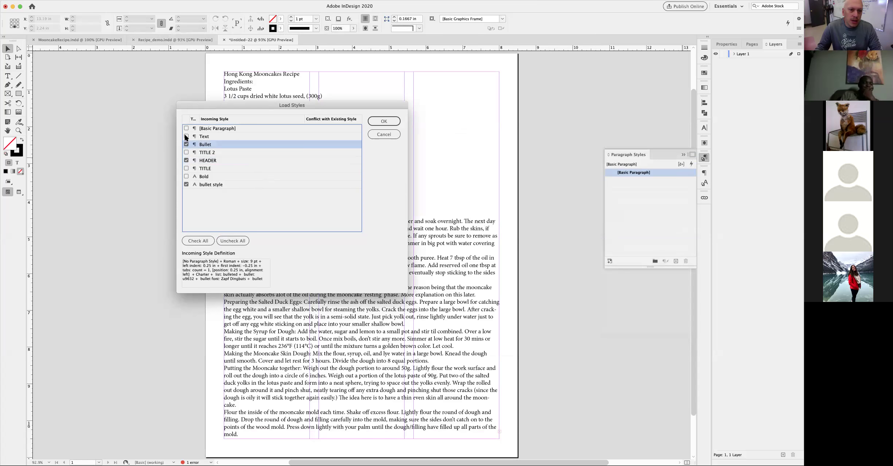
click(186, 136)
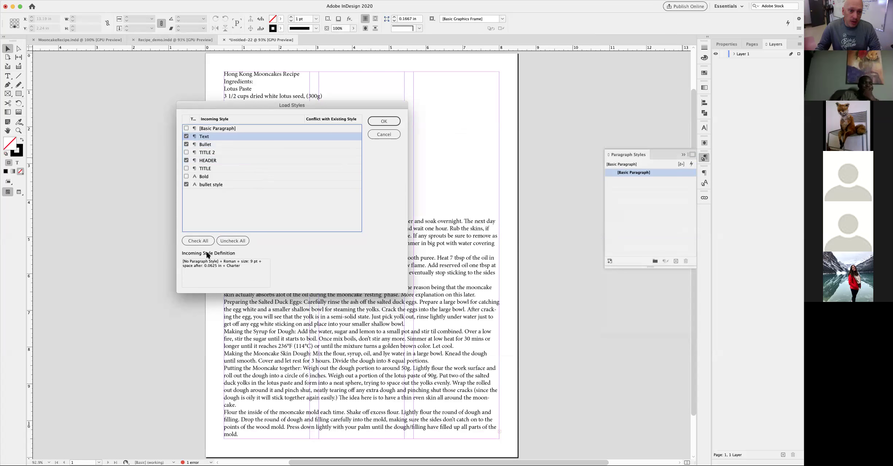
Load all incoming styles from Recipe_demo.indd, including Bold, and check the character styles.
click(198, 241)
click(383, 121)
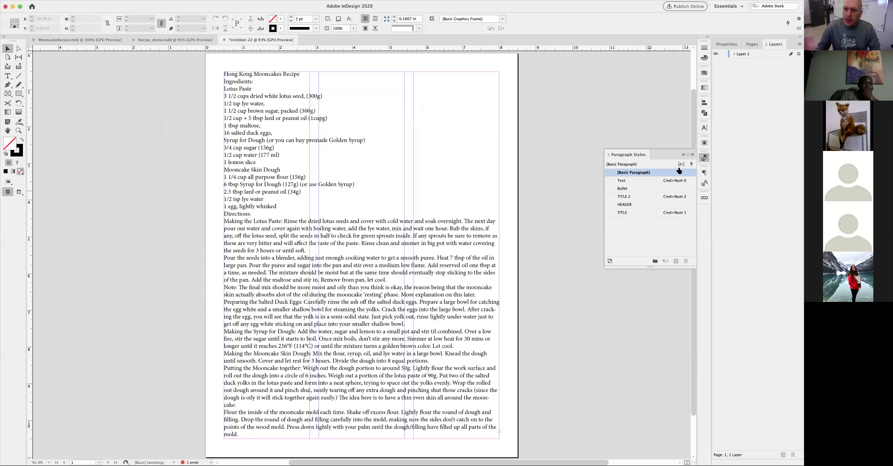
click(704, 185)
click(704, 159)
Divide the recipe text frame into three columns with a 0.25 in gutter.
click(280, 74)
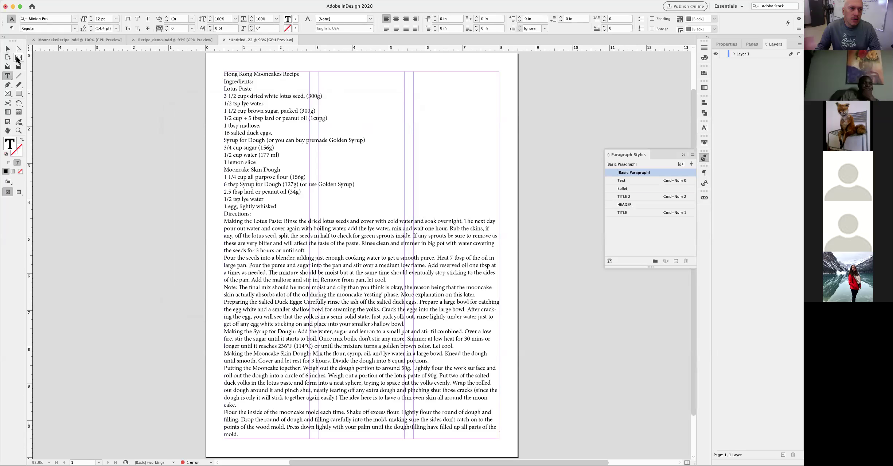
right_click(348, 284)
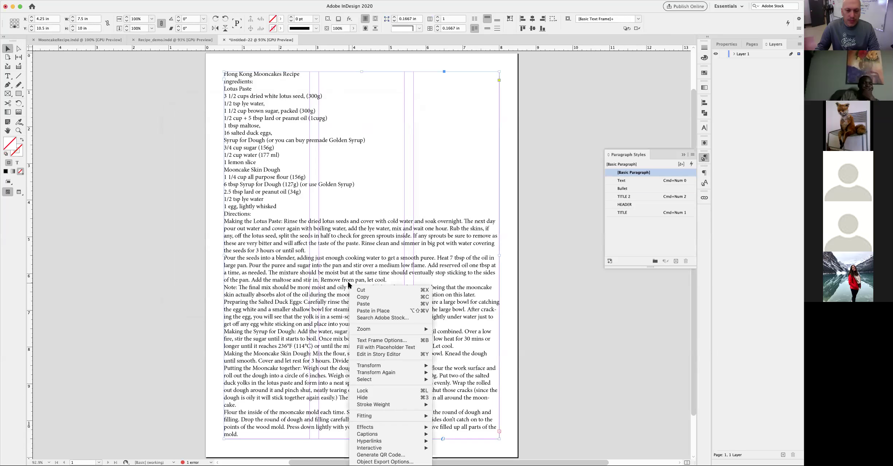
click(381, 339)
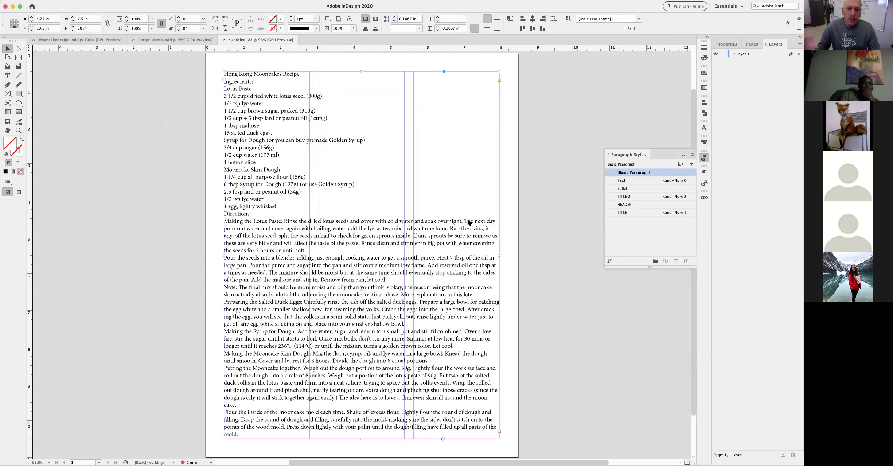
click(471, 174)
click(472, 174)
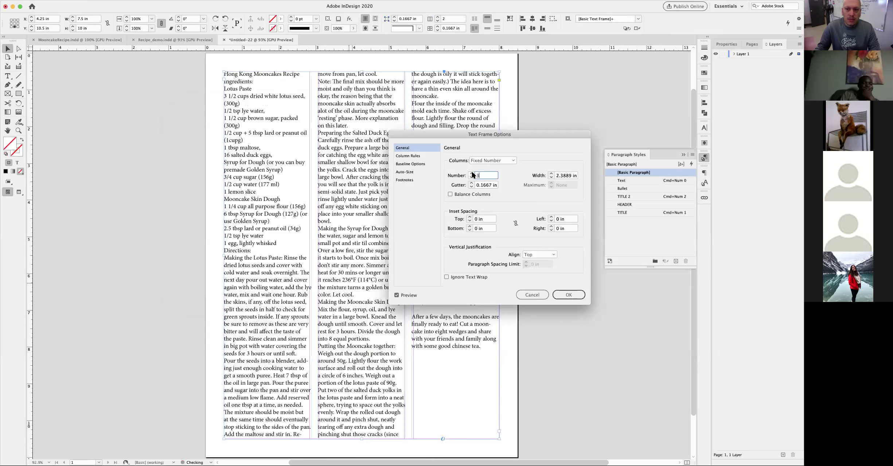
click(471, 184)
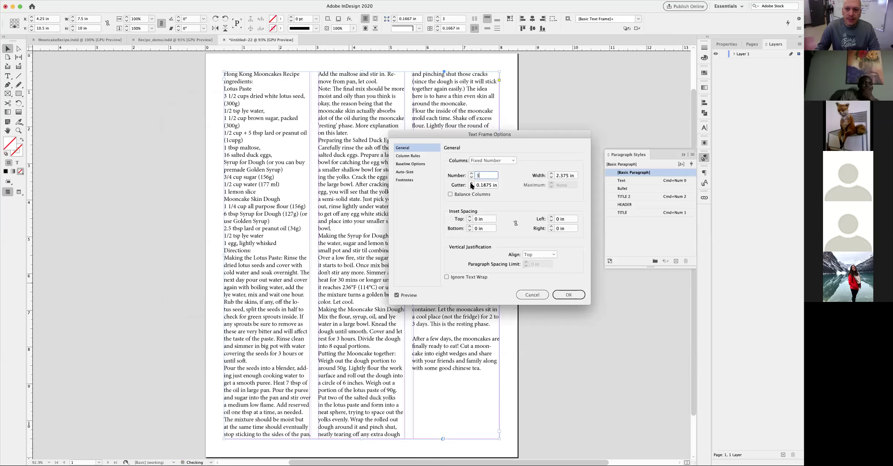
Insert black column rules of 0.5 pt weight and 60% tint in the text frame and apply the frame options.
click(415, 155)
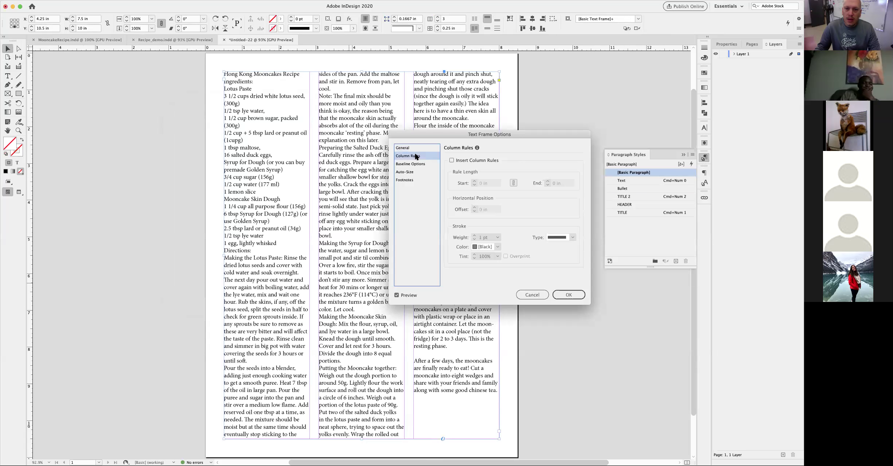
click(452, 160)
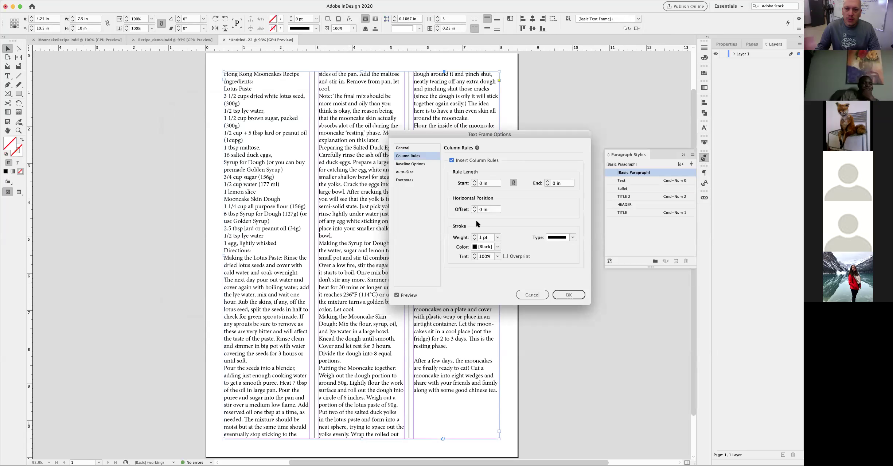
click(498, 237)
click(491, 260)
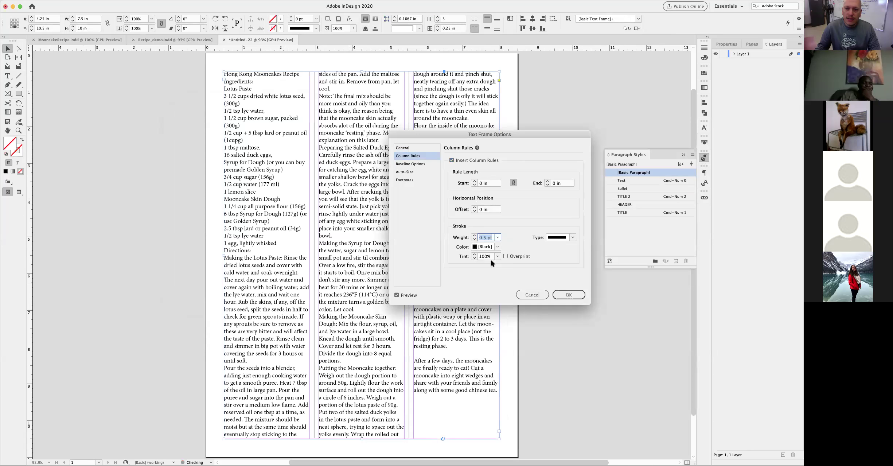
click(497, 247)
click(498, 256)
click(497, 256)
click(489, 310)
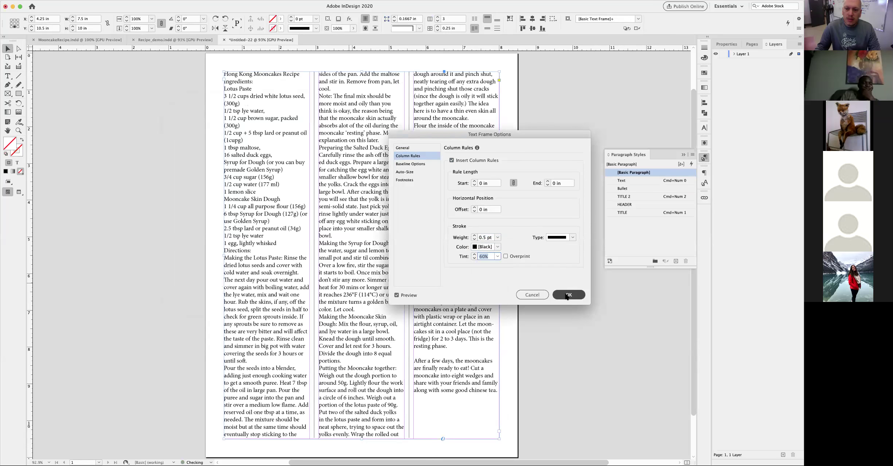
click(568, 295)
click(558, 270)
Apply the HEADER style to the Hong Kong Mooncakes Recipe line and the TITLE style to the Ingredients line.
double_click(284, 74)
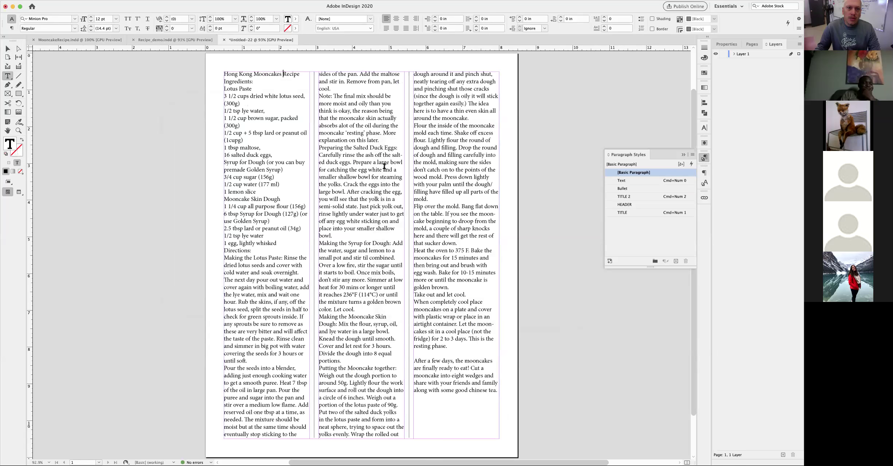
click(630, 205)
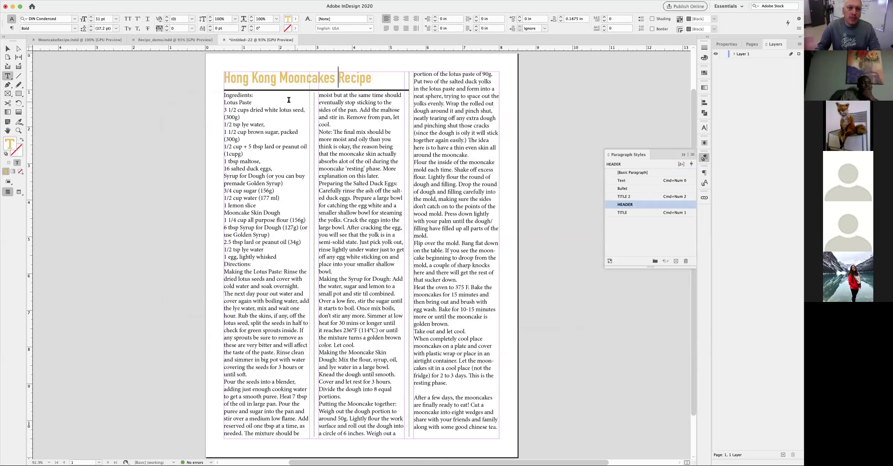
key(Down)
click(626, 210)
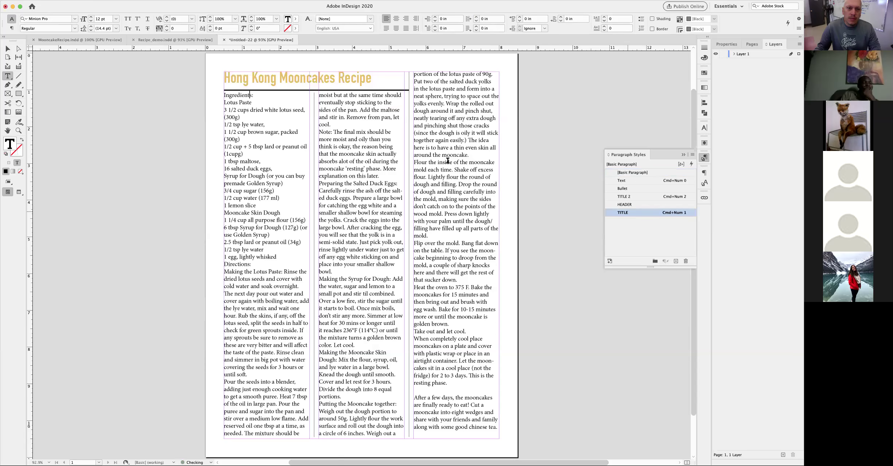
Apply the TITLE 2 style to the Lotus Paste line and the Bullet style to its ingredients through 16 salted duck eggs.
click(246, 106)
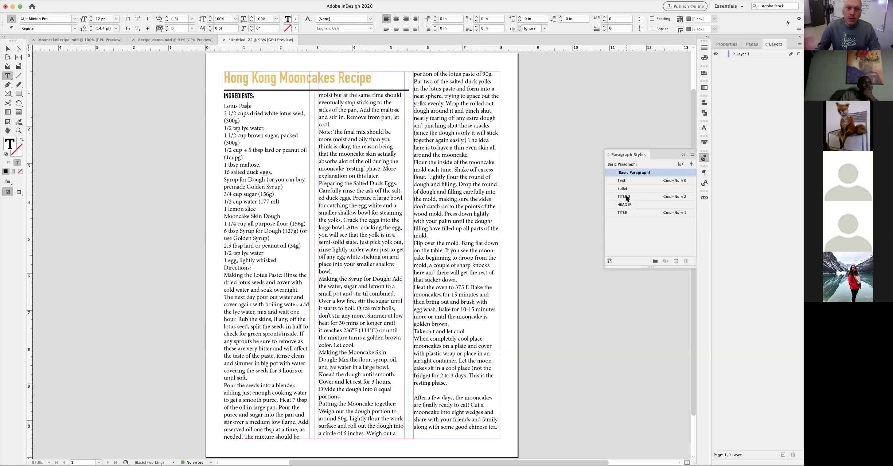
click(624, 197)
drag(276, 113, 280, 150)
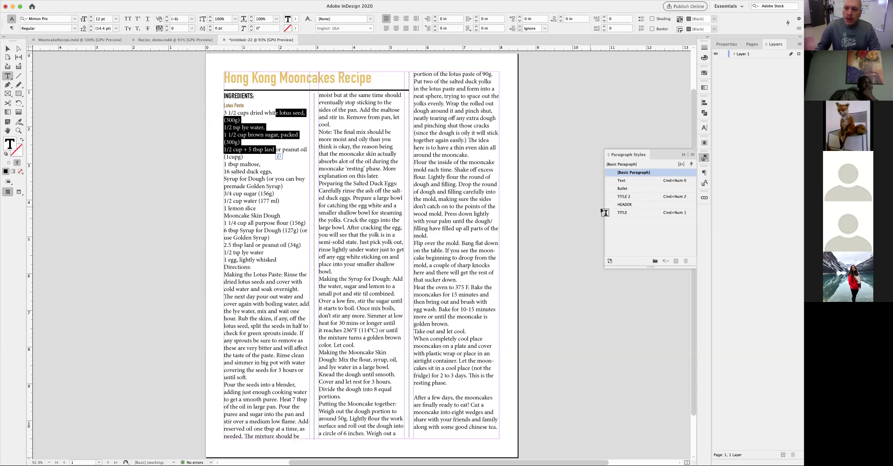
click(630, 188)
click(252, 151)
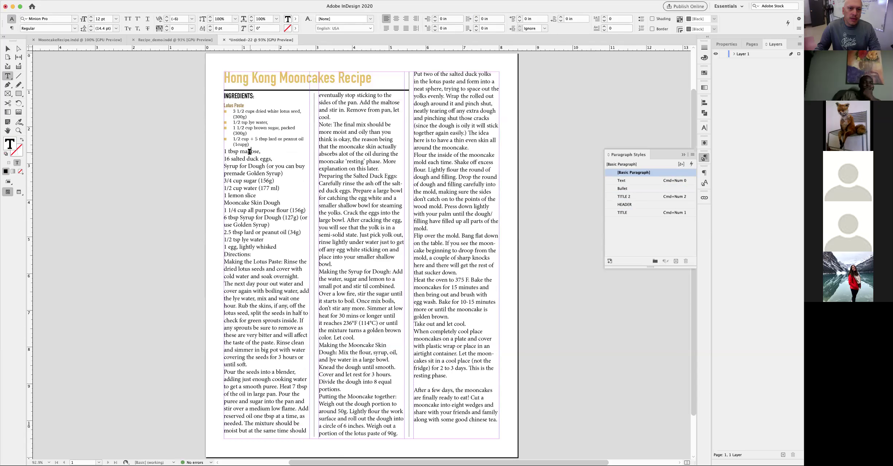
drag(250, 151, 249, 159)
click(626, 187)
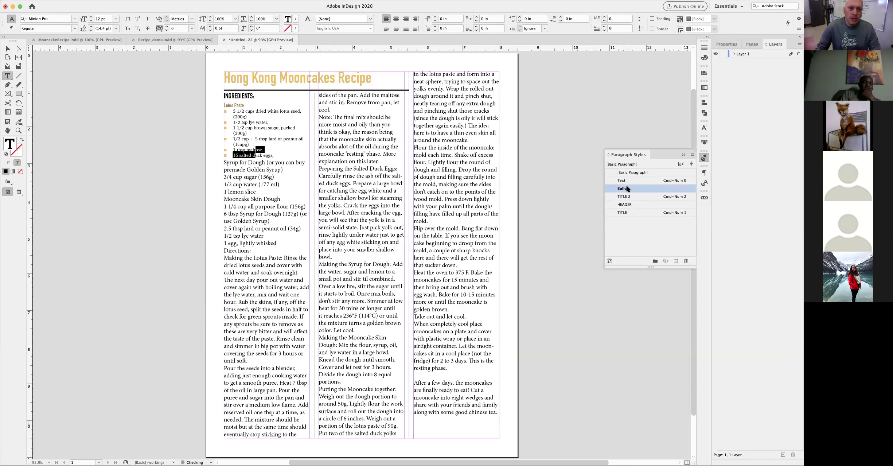
click(256, 150)
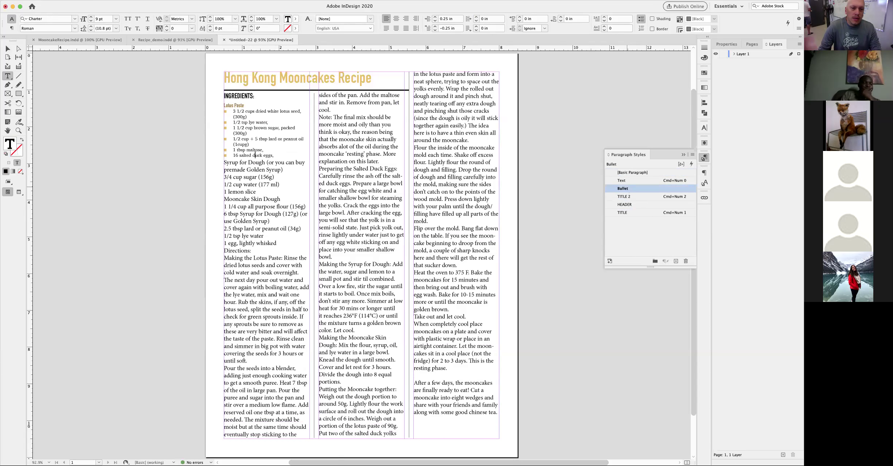
Apply the TITLE 2 paragraph style to the Syrup for Dough line.
click(234, 128)
key(super+Up)
key(super+Up)
key(super+Up)
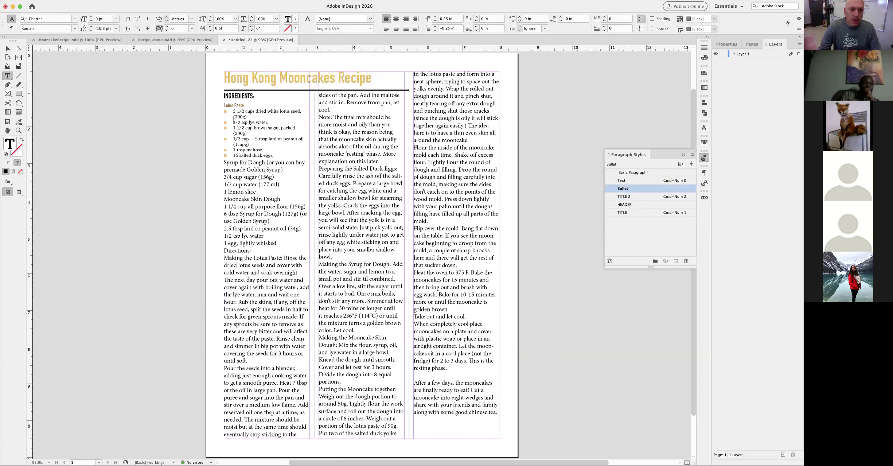
key(super+Down)
key(super+Down)
click(223, 162)
key(Up)
key(Down)
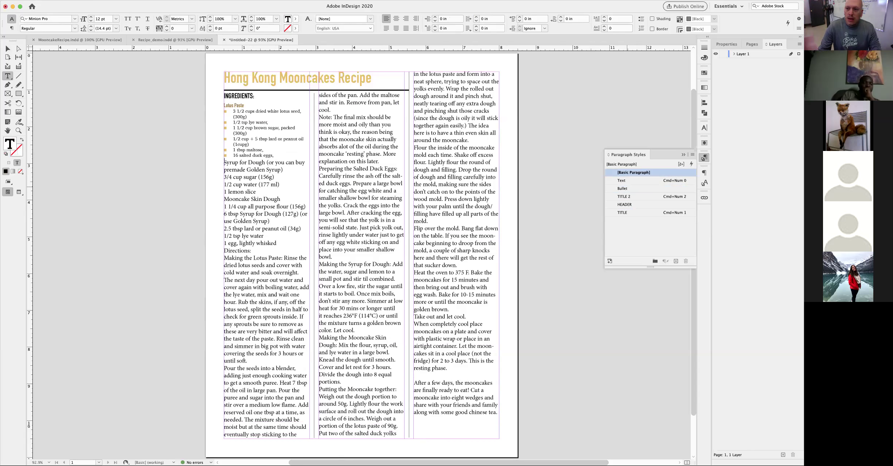
key(super+KP_2)
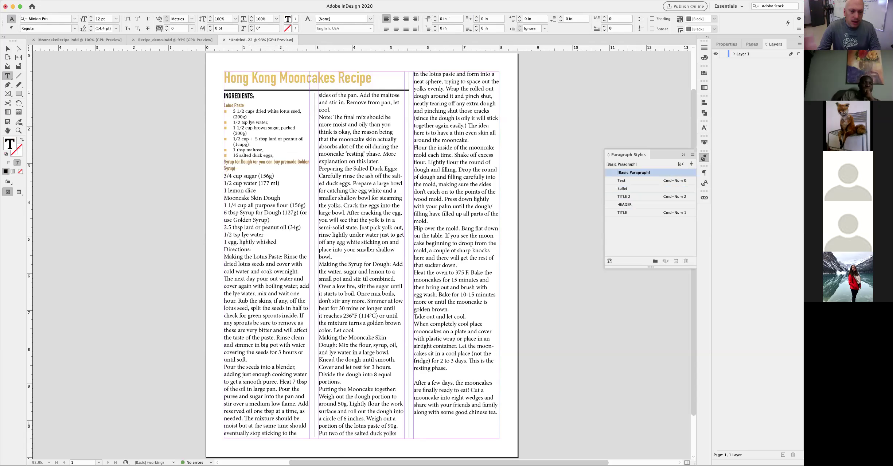
Apply the Bullet style to the sugar, water and lemon slice ingredients of the syrup.
key(shift+Down)
key(shift+Down)
key(shift+Down)
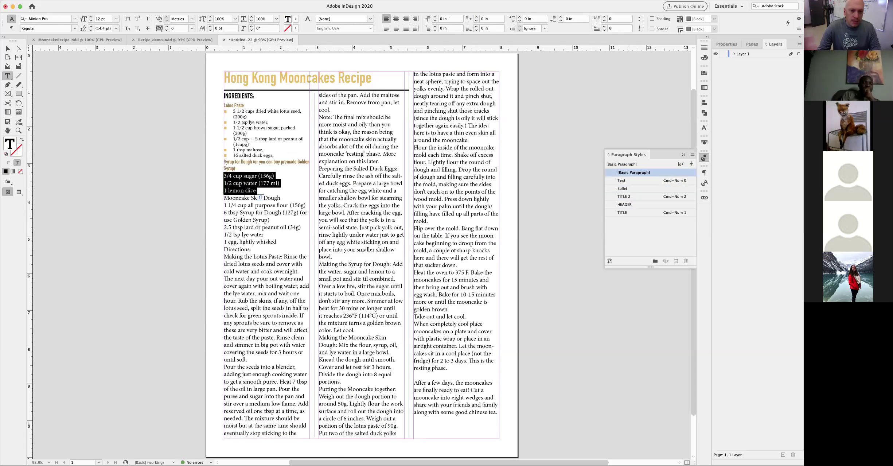
click(623, 189)
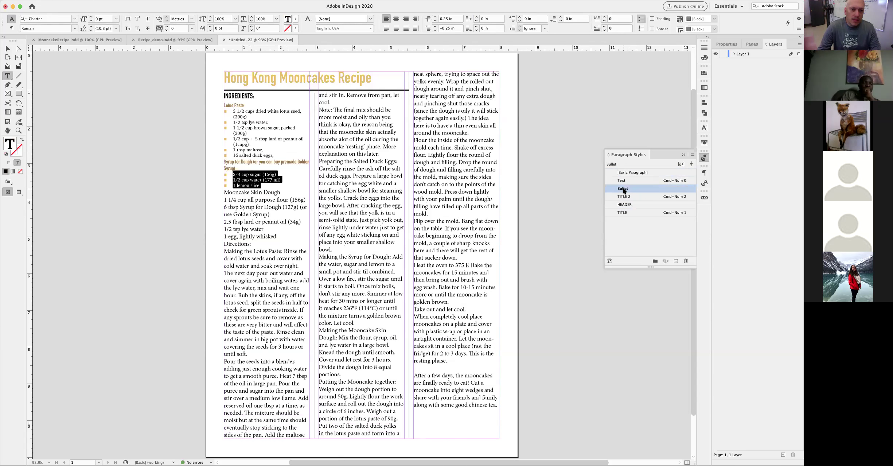
Apply the TITLE 2 style to the Mooncake Skin Dough line and the Bullet style to its ingredients from flour to egg.
key(Right)
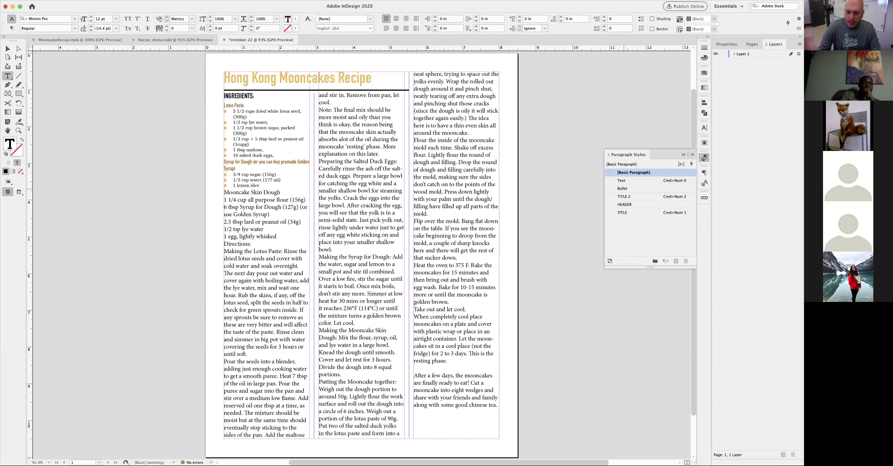
key(super+KP_2)
key(Down)
key(shift+Down)
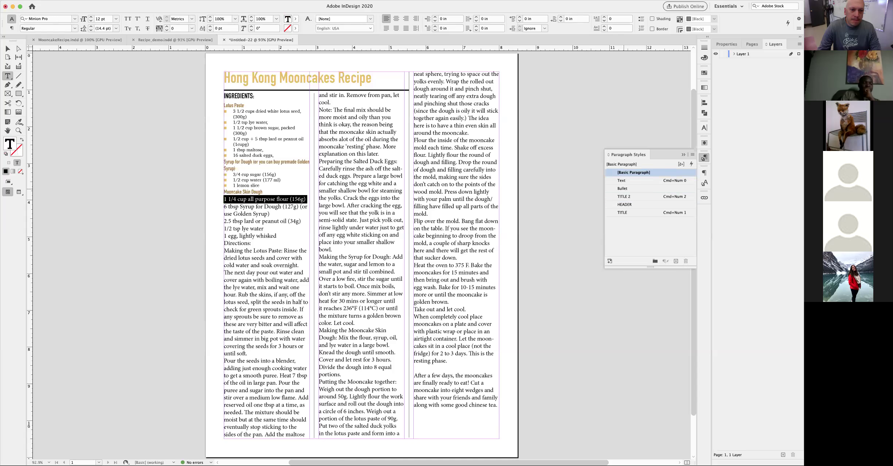
key(shift+Down)
key(shift+Down)
key(shift+Down)
key(shift+Down)
key(shift+Down)
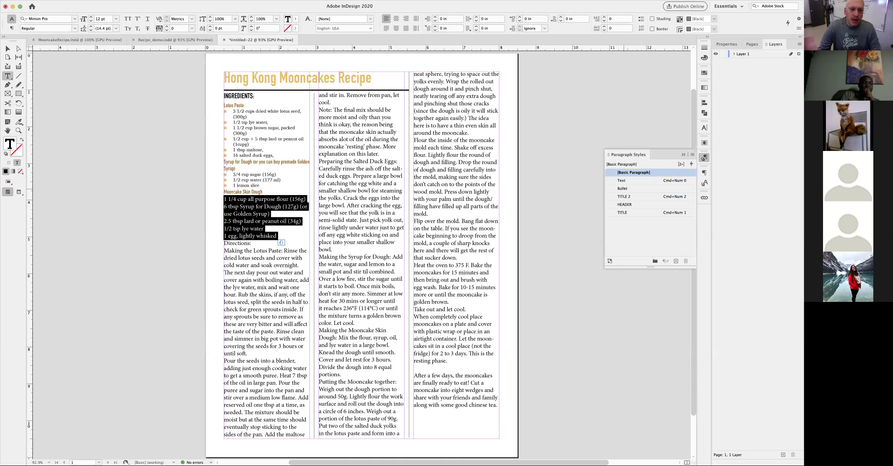
click(637, 188)
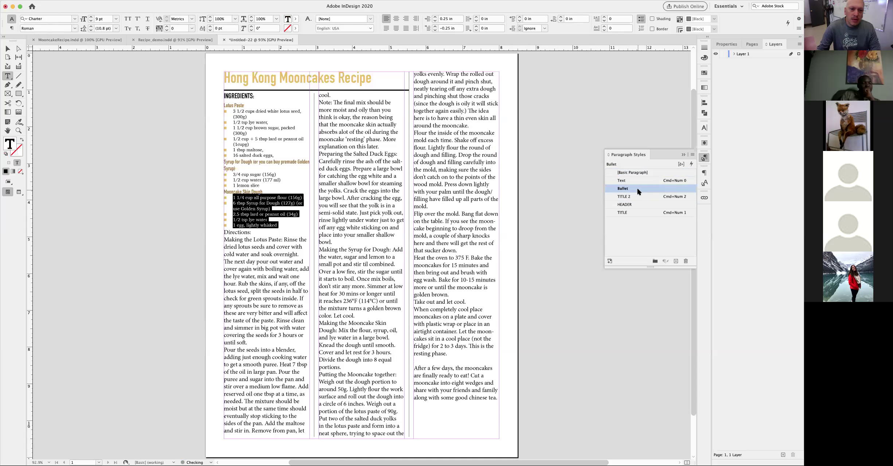
Apply the TITLE style to the Directions line and the Bold character style to the lead-in "Making the Lotus Paste:".
key(Right)
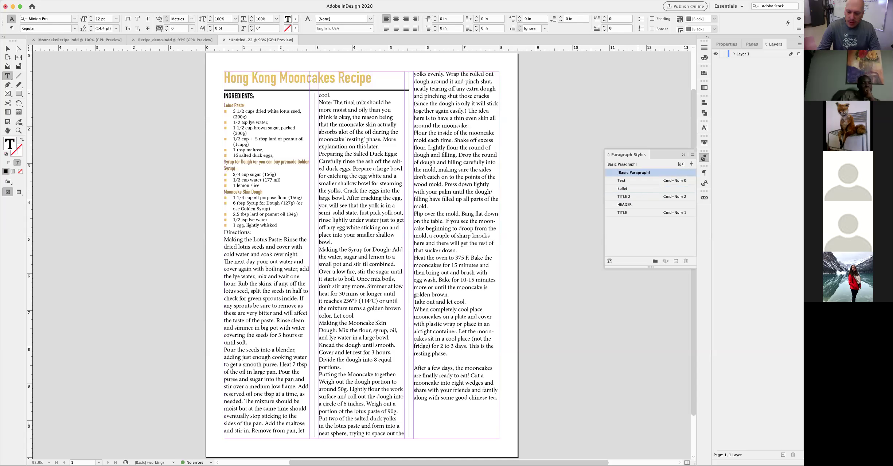
key(super+KP_1)
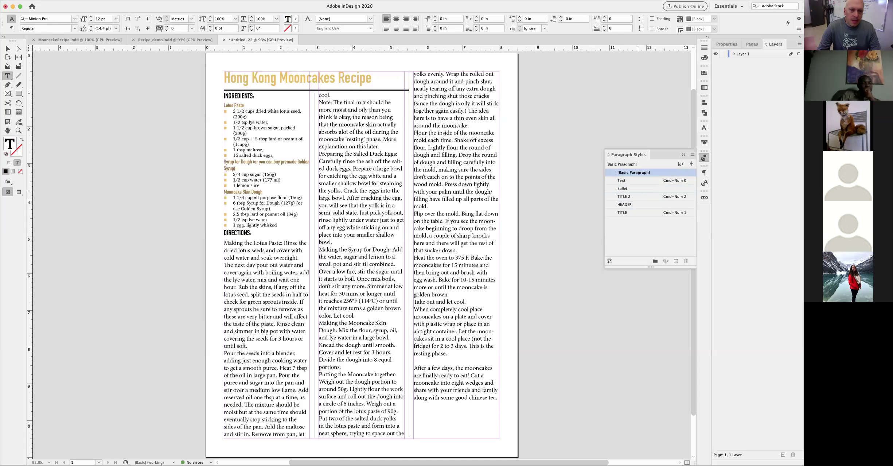
key(alt+shift+Right)
key(alt+shift+Right)
key(alt+shift+Right)
key(alt+shift+Right)
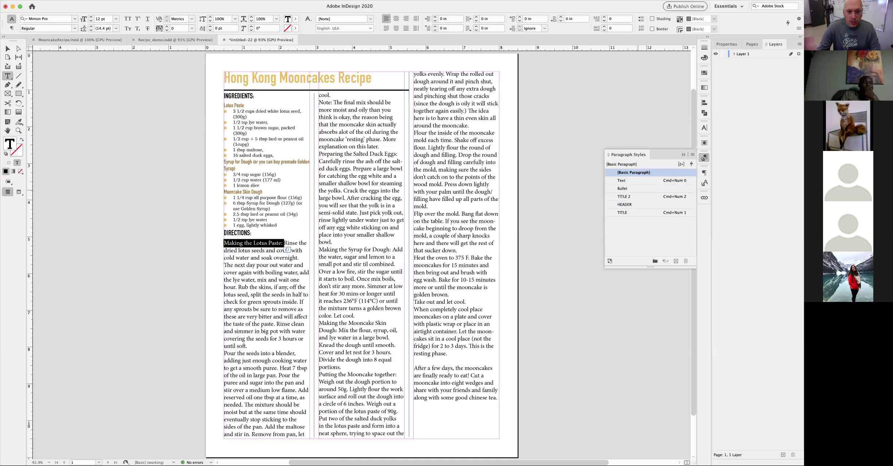
key(super+shift+Right)
key(super+shift+Right)
key(super+shift+Left)
key(super+shift+Left)
key(super+shift+Left)
key(super+shift+Left)
key(super+shift+Right)
key(super+shift+Right)
key(super+KP_3)
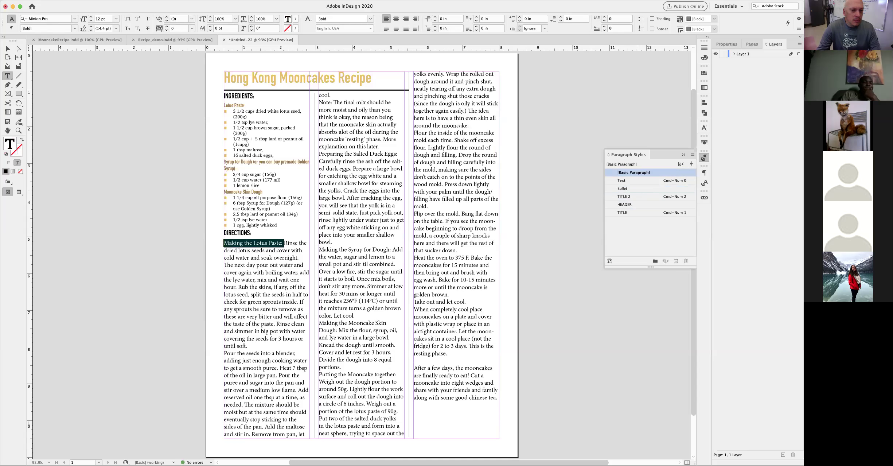
Check which character style is assigned to the "Making the Lotus Paste:" lead-in.
click(703, 182)
click(585, 214)
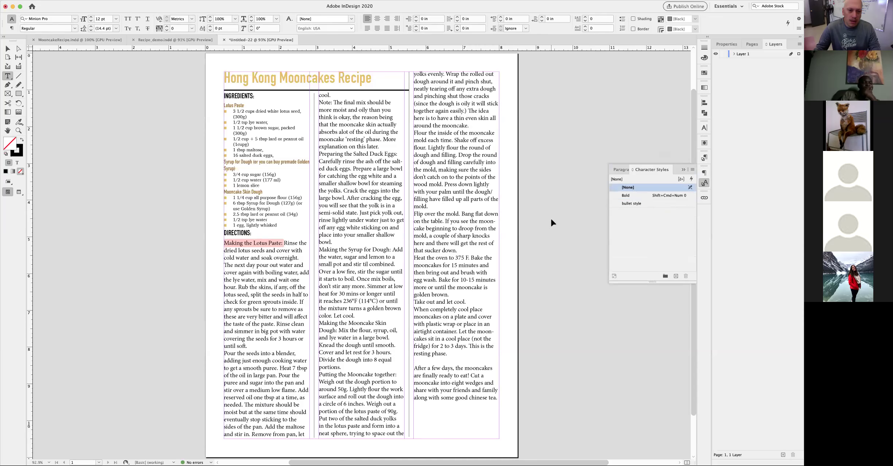
double_click(256, 241)
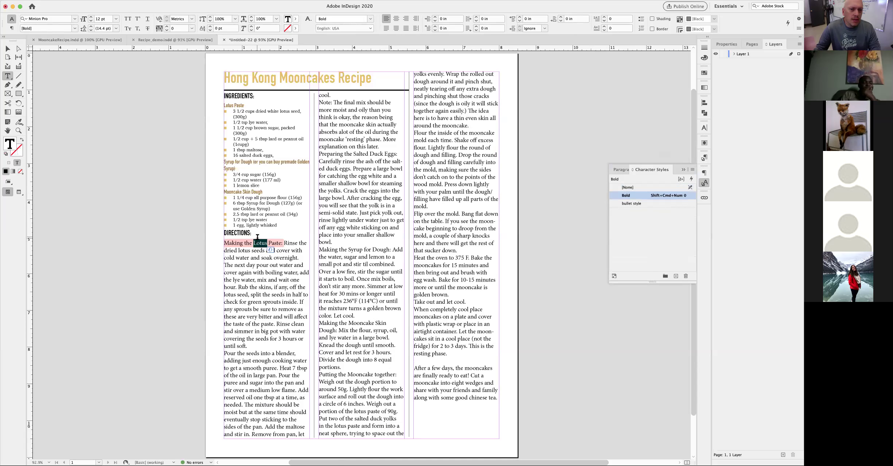
double_click(261, 264)
Apply the Text paragraph style to all the directions text from Making the Lotus Paste to the end of the recipe.
drag(224, 242, 499, 355)
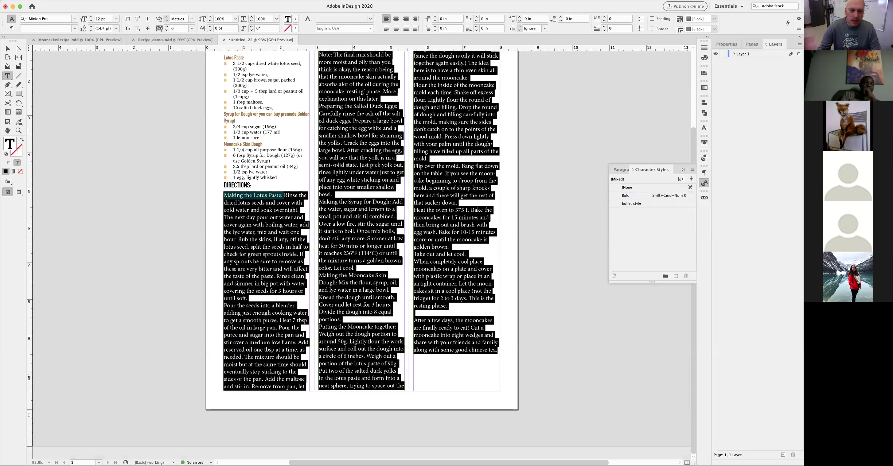
click(704, 157)
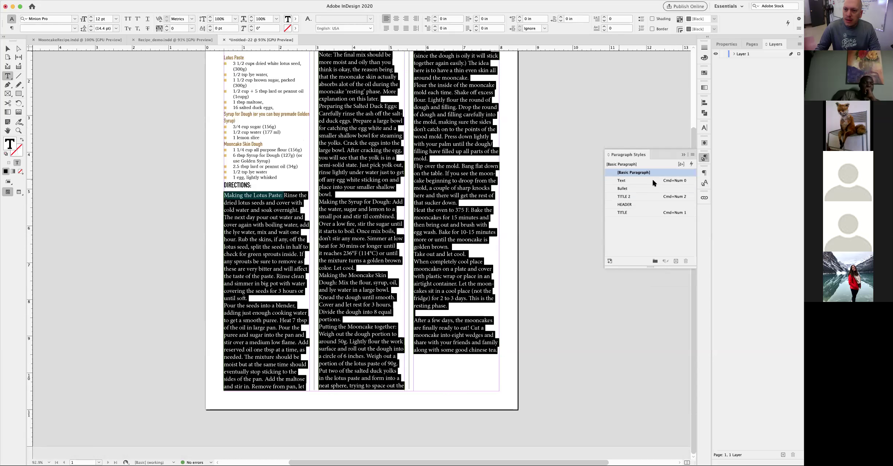
click(641, 180)
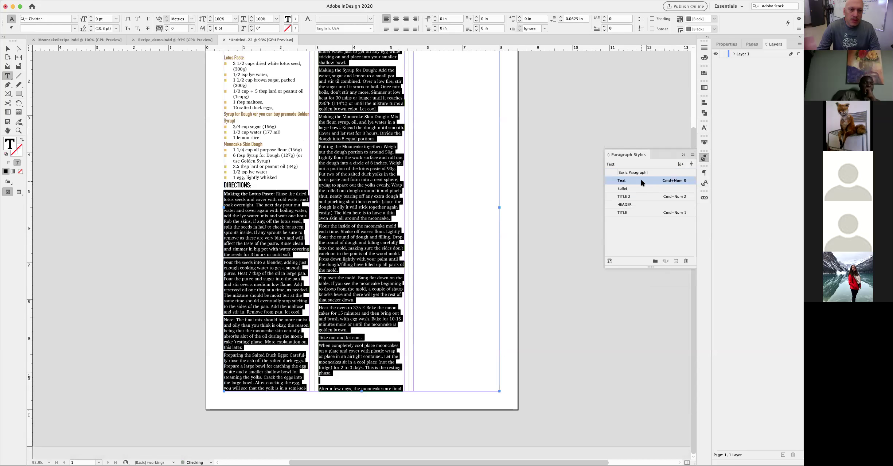
key(Left)
Apply the Bold character style to the lead-in "Note:" in the directions.
key(super+1)
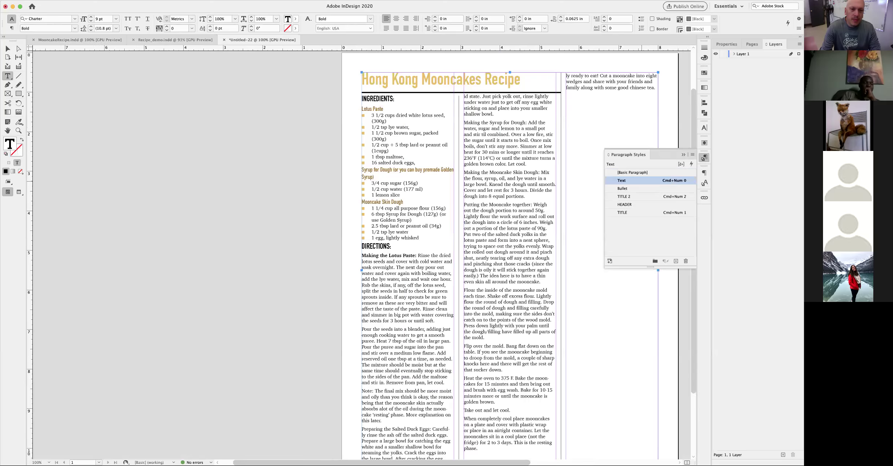
key(super+equal)
click(187, 203)
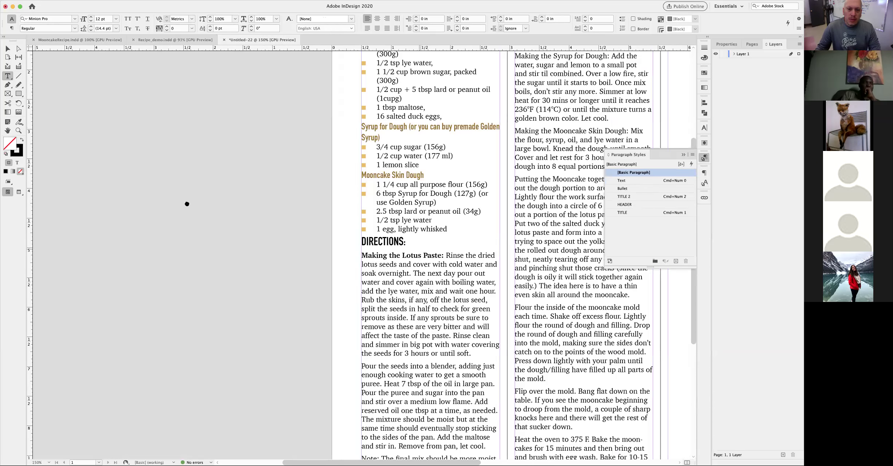
scroll(187, 204, right, 6)
scroll(173, 243, down, 1)
click(171, 209)
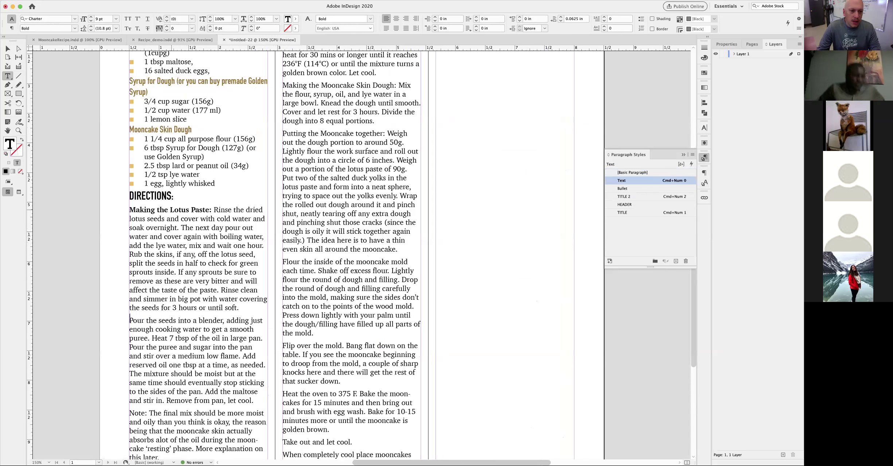
click(130, 412)
drag(130, 413, 163, 460)
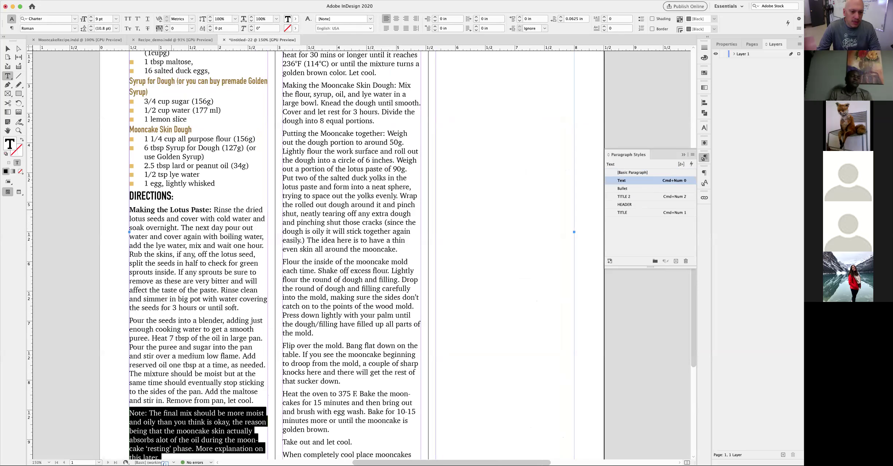
click(130, 413)
drag(130, 412, 160, 458)
key(super+shift+Up)
key(super+shift+Up)
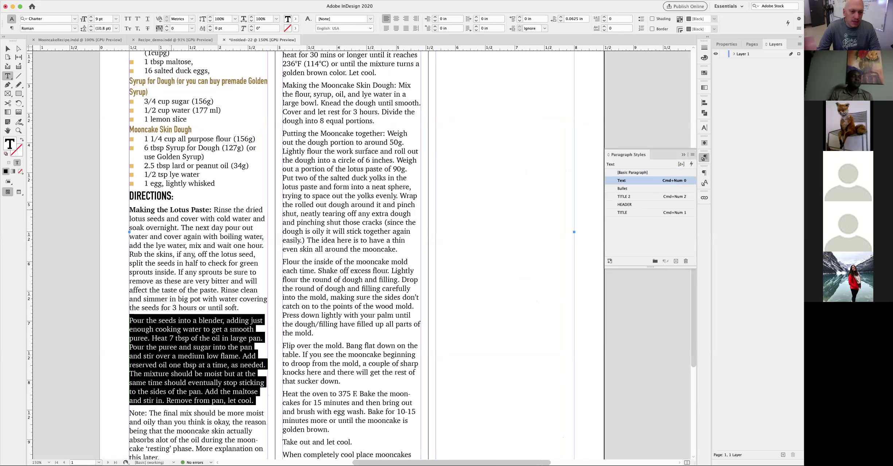
key(super+shift+Down)
key(super+shift+Down)
key(super+Right)
key(super+Right)
key(super+shift+Up)
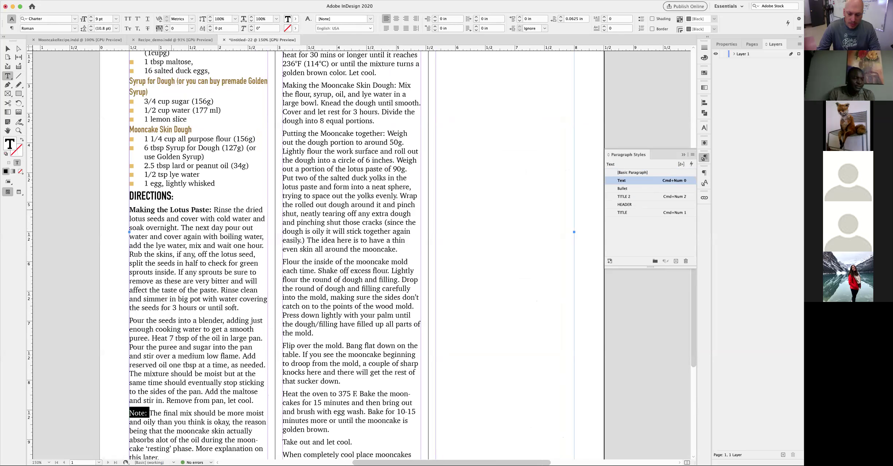
key(super+shift+b)
key(Right)
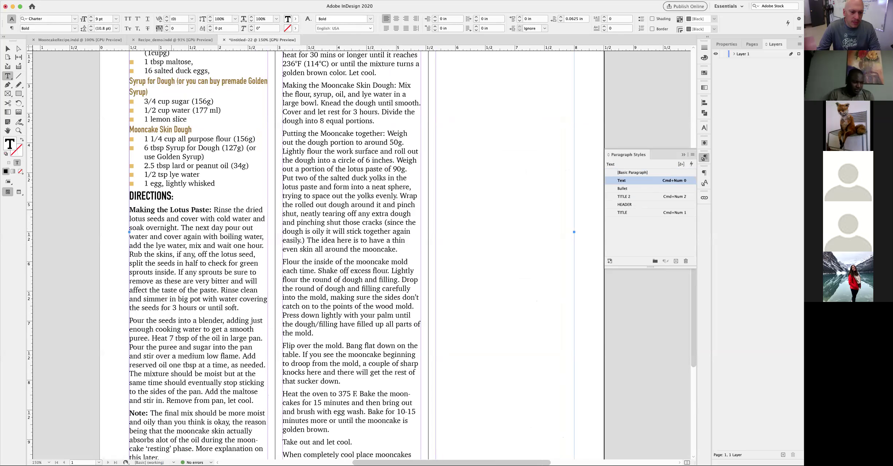
Compare the character styles available for the rest of the Note paragraph with those in MooncakeRecipe.indd and Recipe_demo.indd.
key(super+shift+Down)
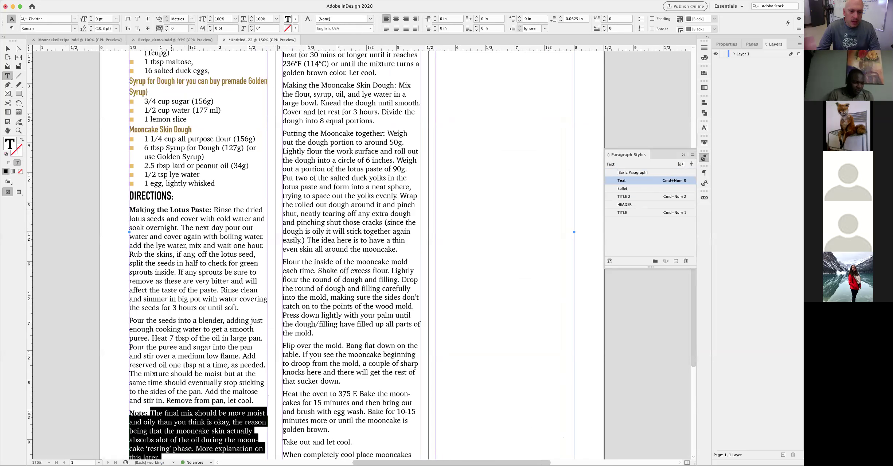
click(703, 183)
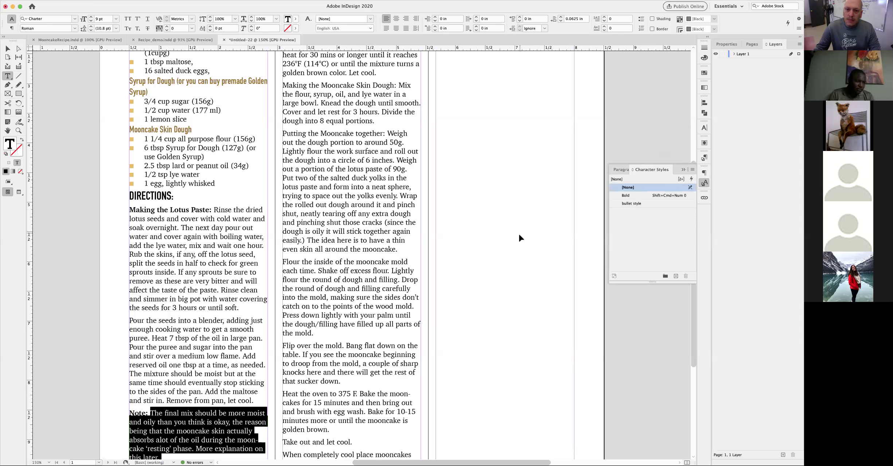
key(Escape)
click(79, 39)
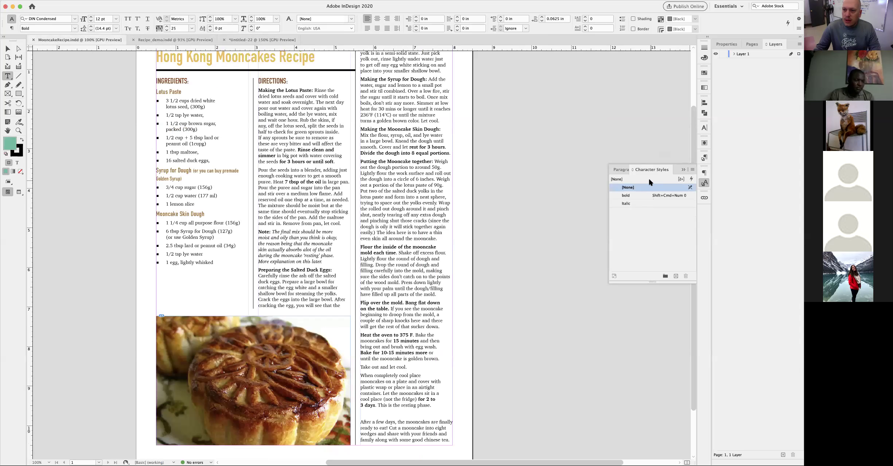
double_click(286, 242)
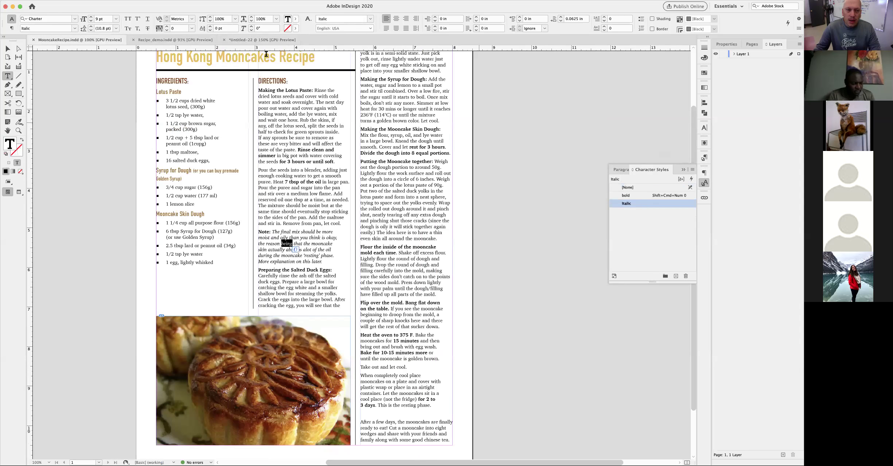
click(175, 40)
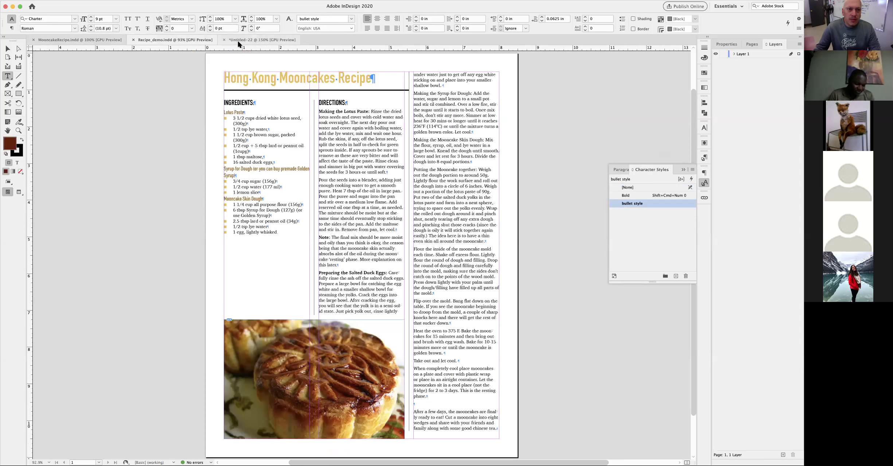
Load only the Italic character style from MooncakeRecipe.indd into Recipe_demo.indd, leaving out the bold style.
click(255, 39)
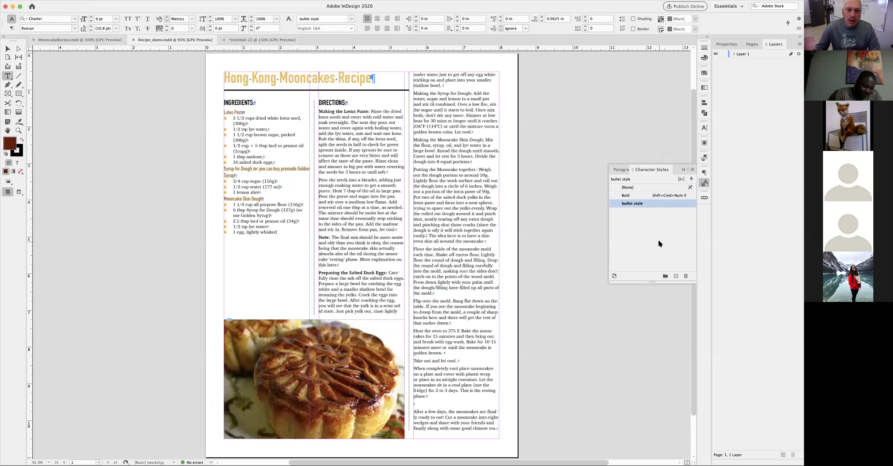
click(692, 170)
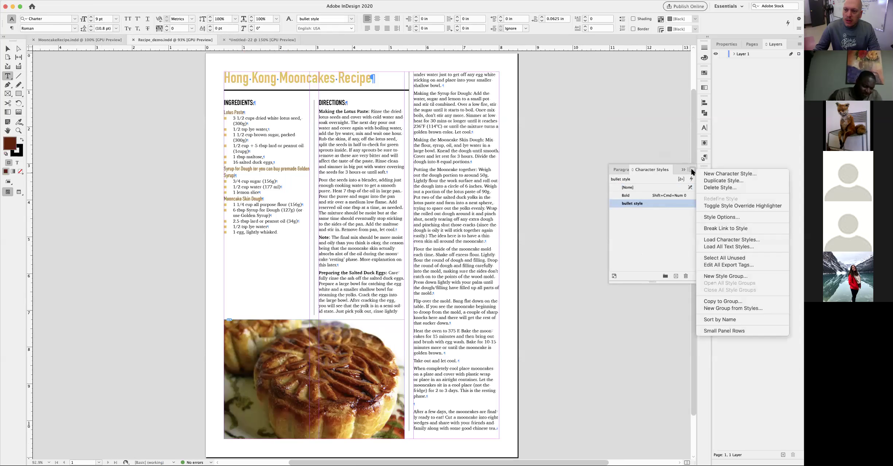
click(705, 241)
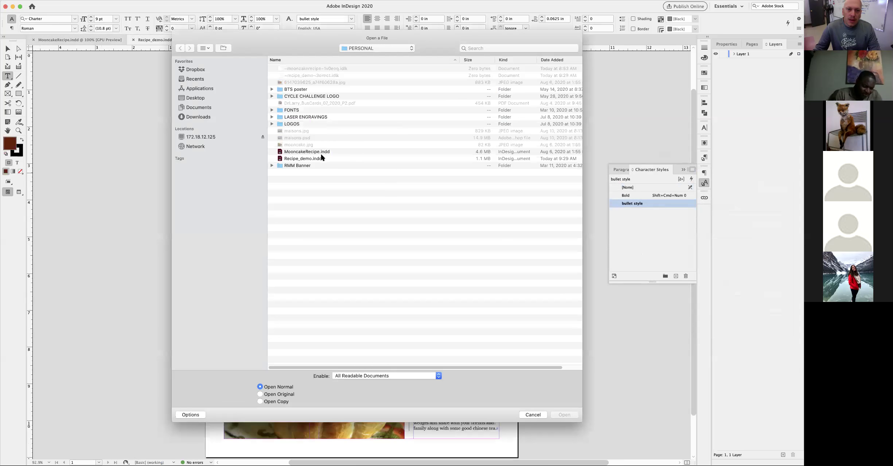
click(319, 153)
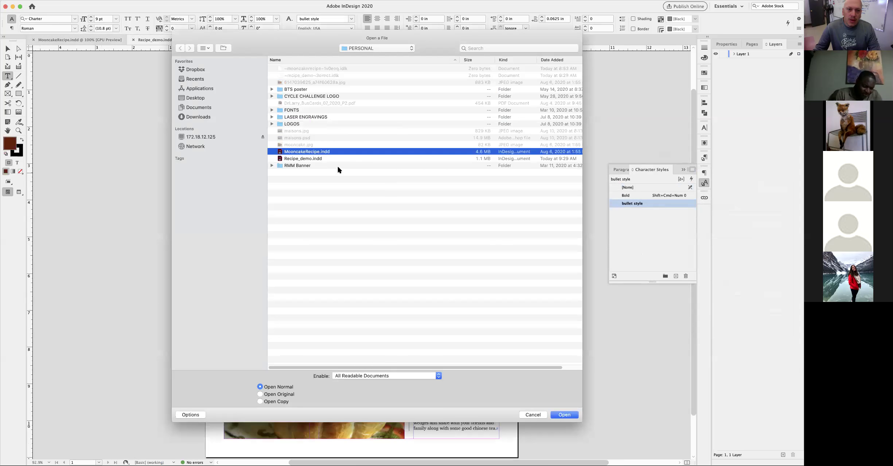
click(565, 415)
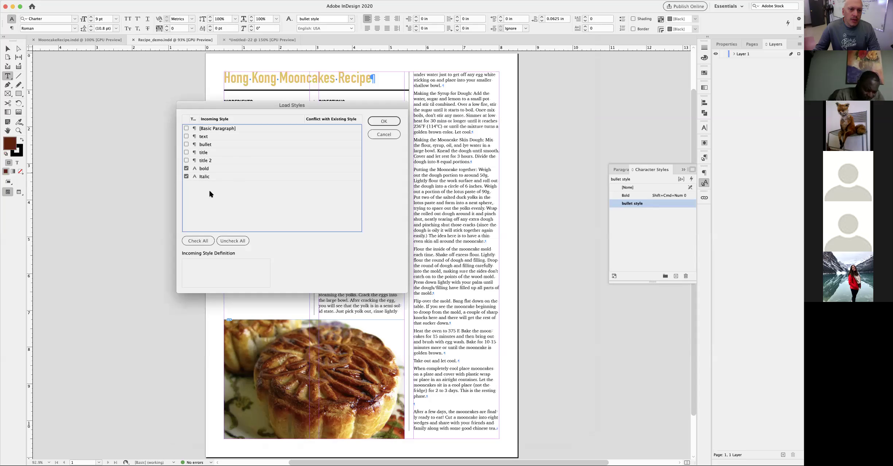
click(186, 168)
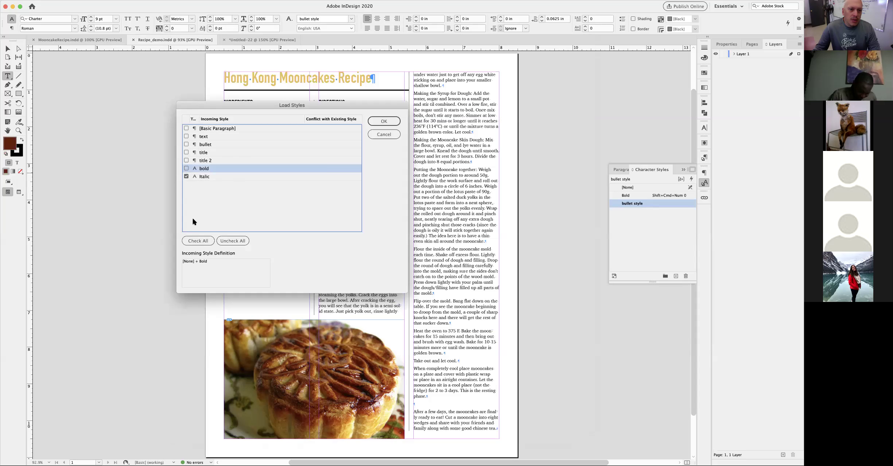
click(384, 121)
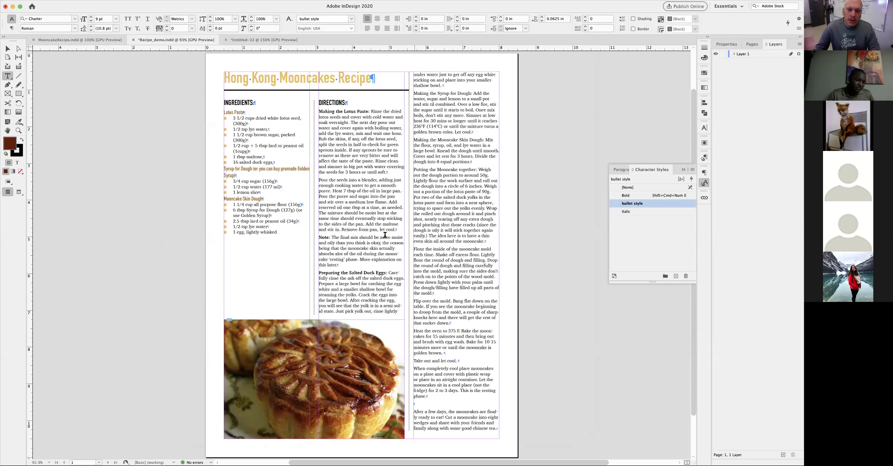
Apply the Italic character style to the Note paragraph's text after the "Note:" lead-in in Recipe_demo.indd.
drag(331, 237, 338, 265)
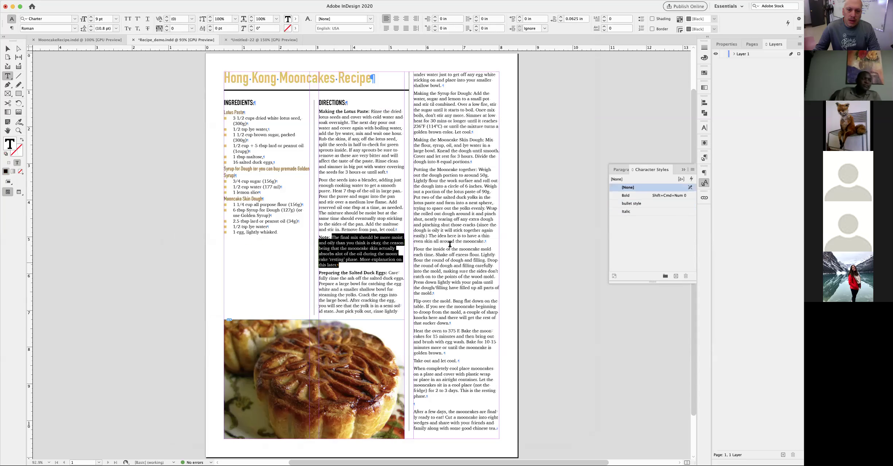
click(625, 211)
click(543, 286)
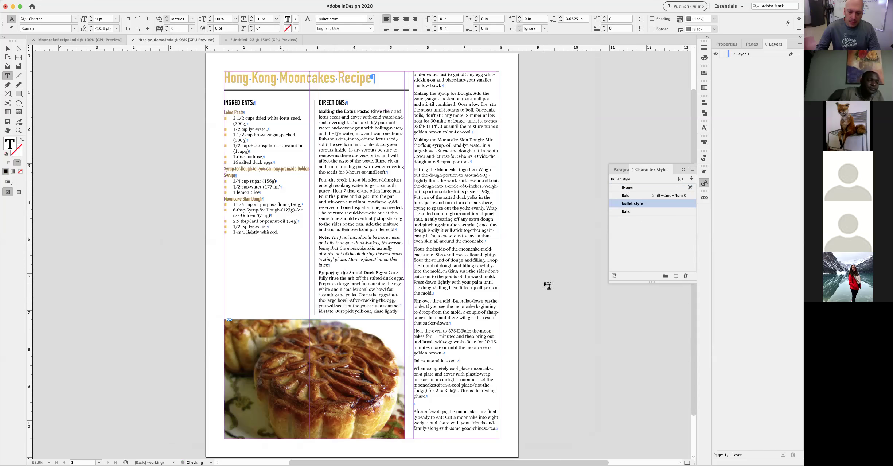
key(super+1)
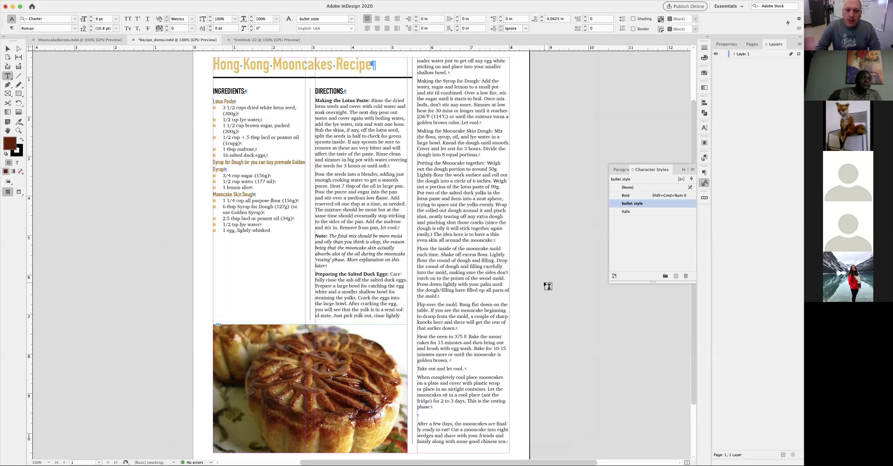
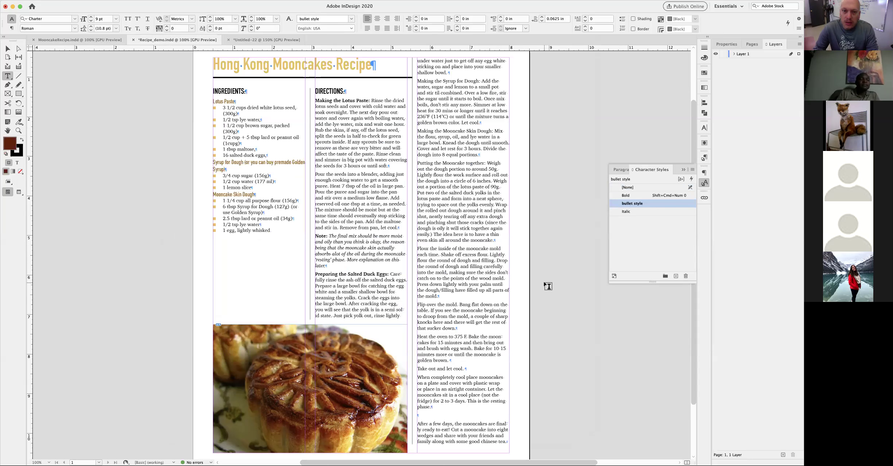
drag(347, 66, 284, 66)
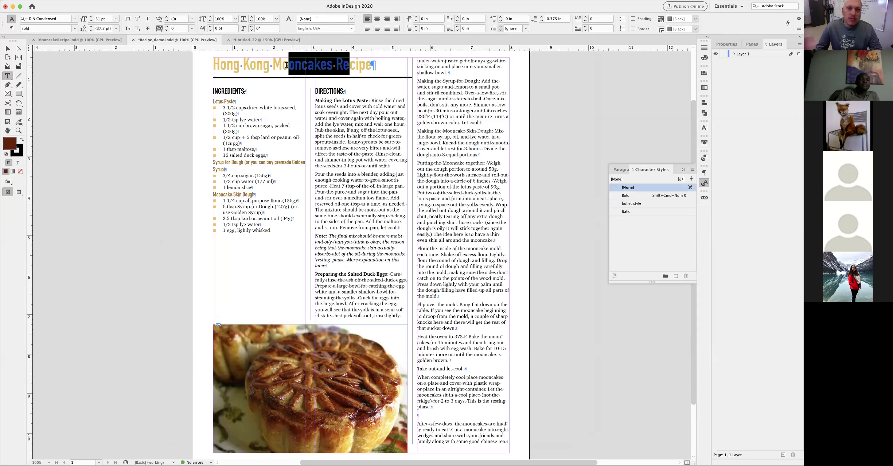
click(593, 171)
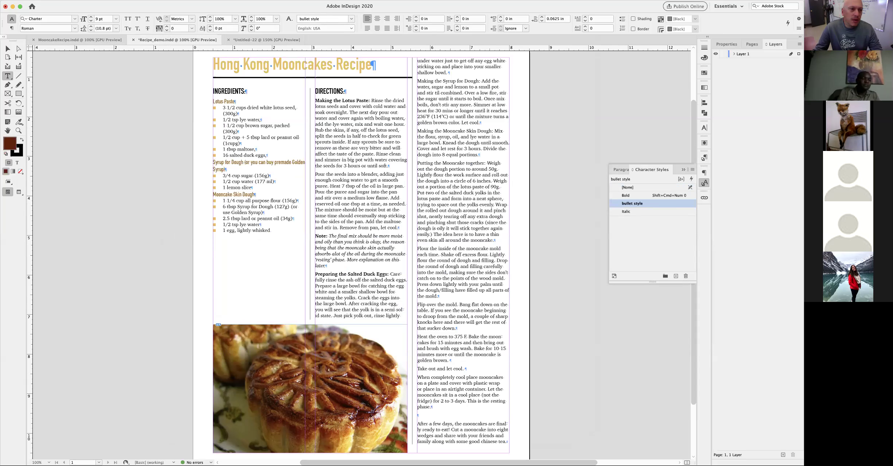
Compare the color swatches in Recipe_demo.indd, including the Colorful_Theme group, with those in MooncakeRecipe.indd.
click(8, 49)
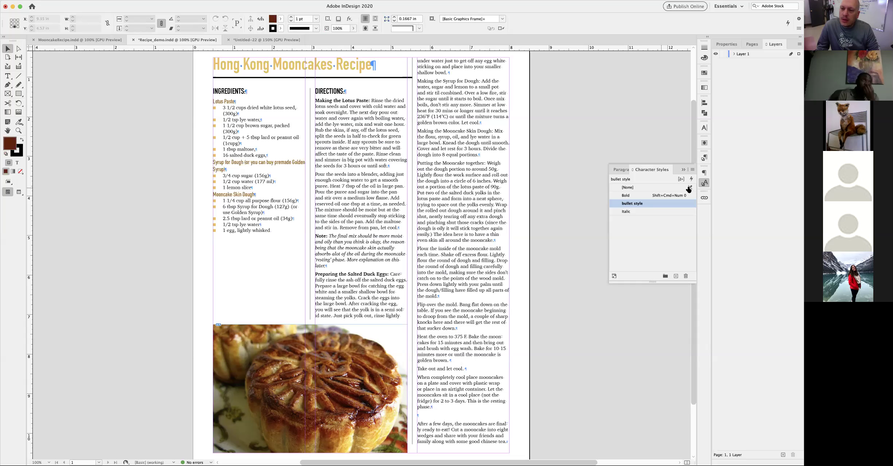
click(630, 169)
click(682, 170)
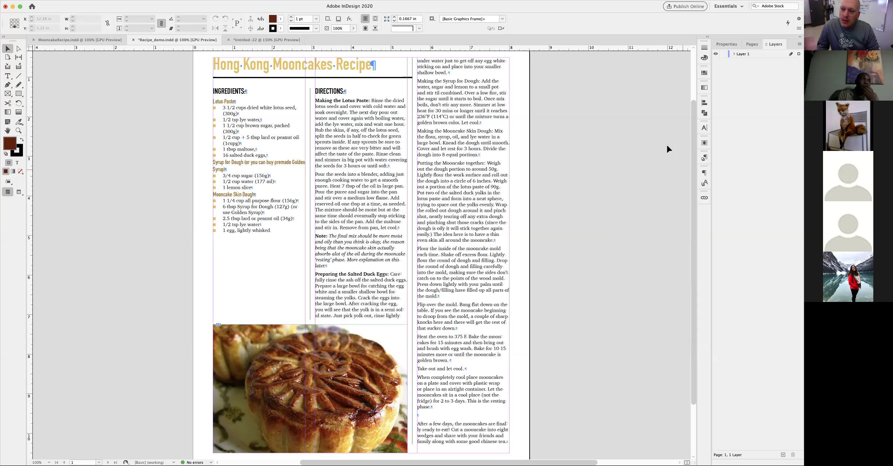
click(704, 74)
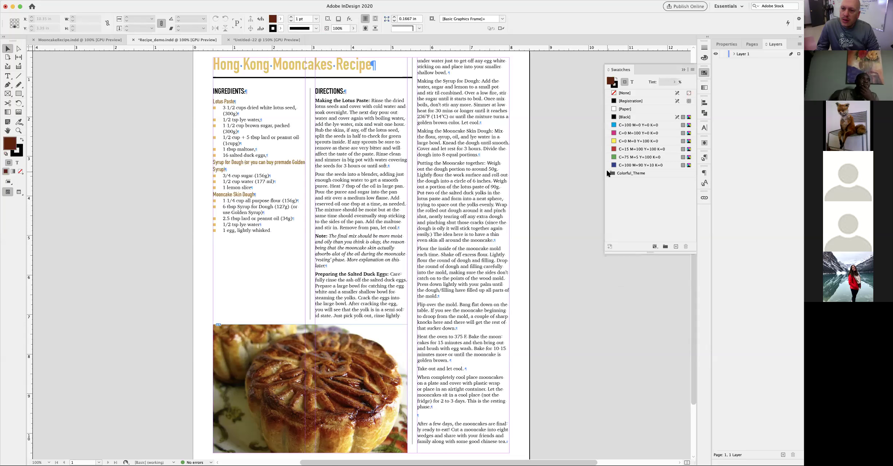
click(607, 173)
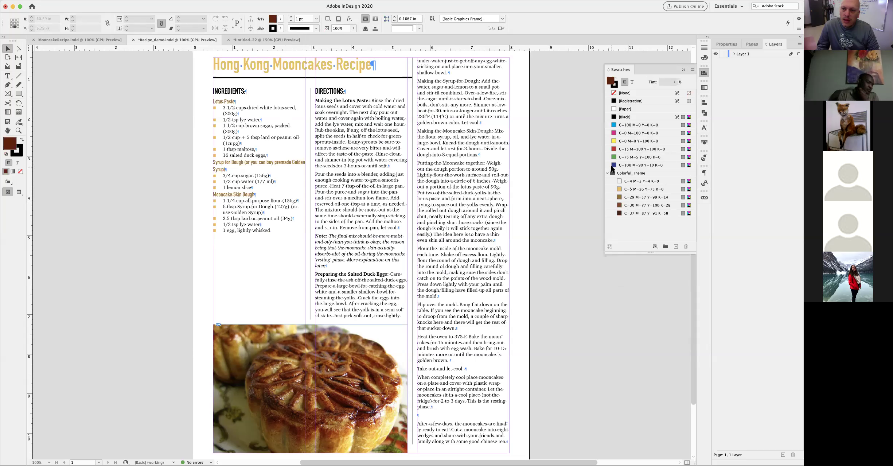
click(97, 42)
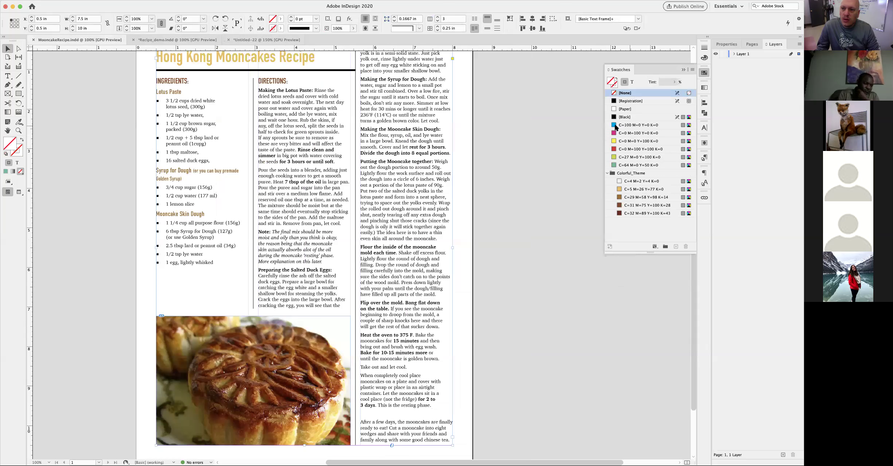
Load the color swatches from MooncakeRecipe.indd into the untitled recipe document and enlarge the swatch list.
click(257, 35)
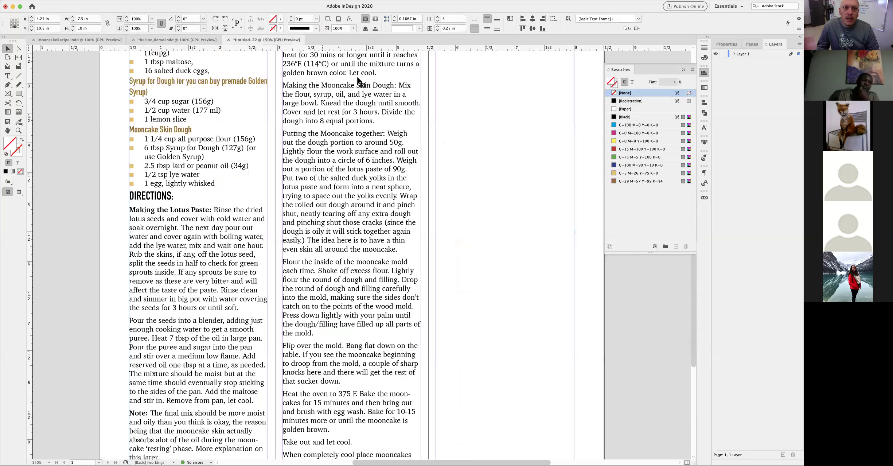
click(692, 70)
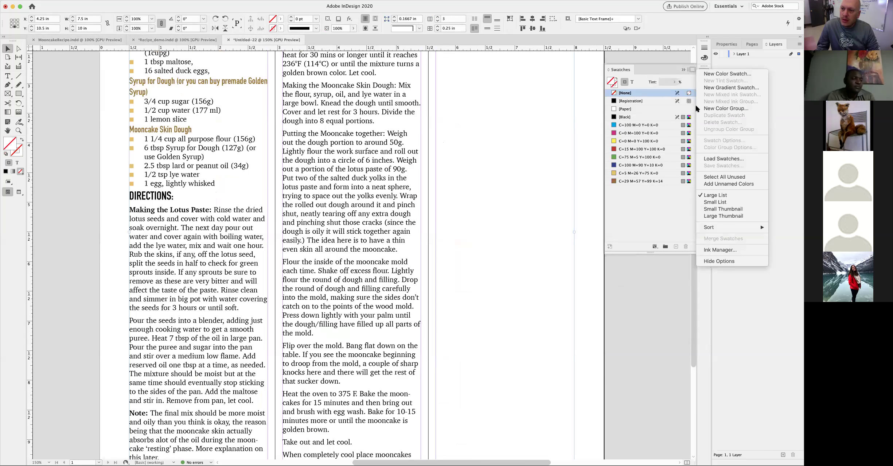
click(723, 159)
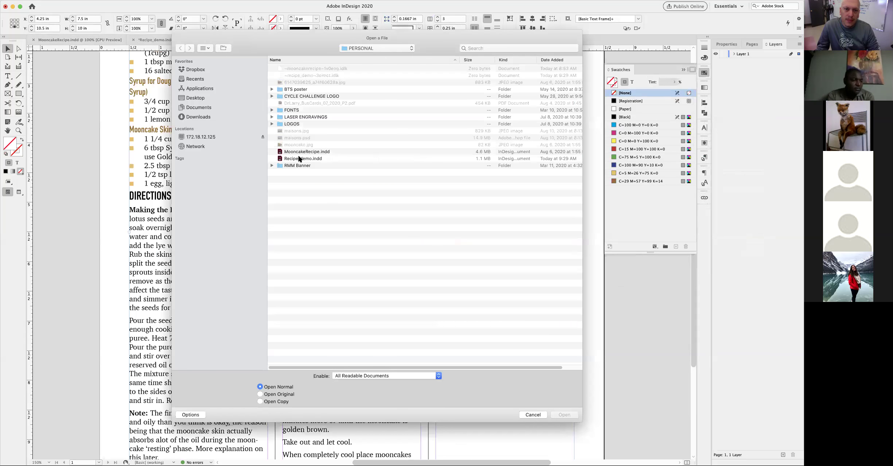
click(297, 151)
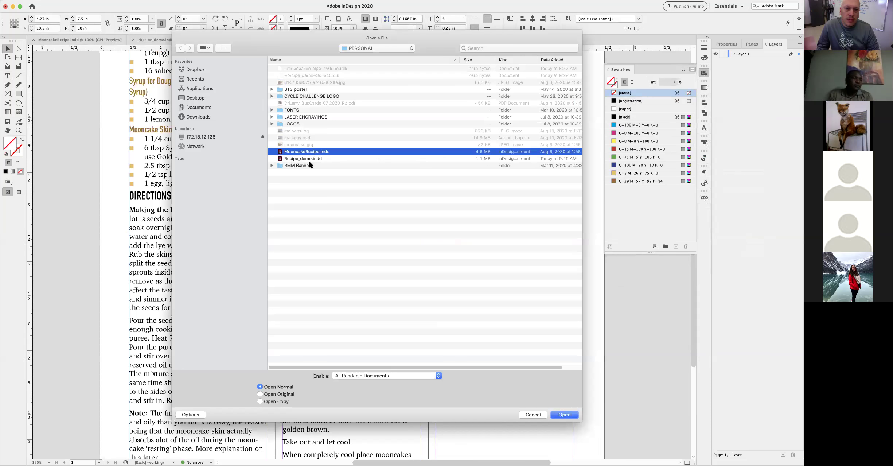
click(565, 415)
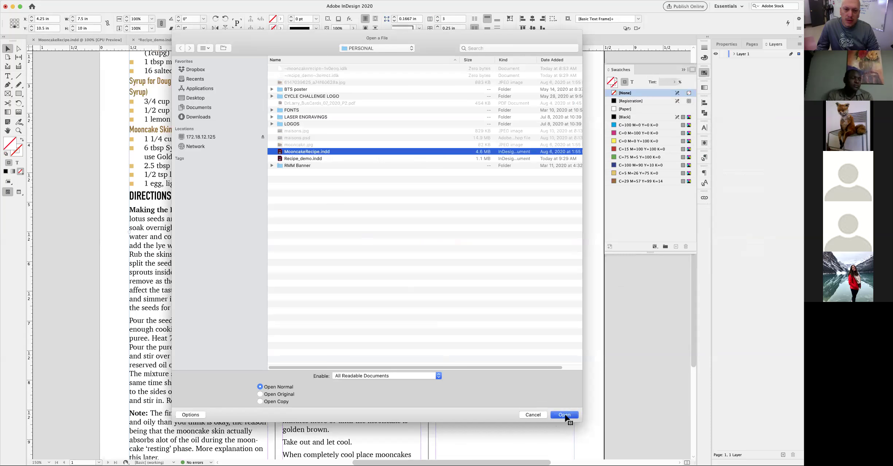
drag(649, 253, 648, 332)
click(608, 214)
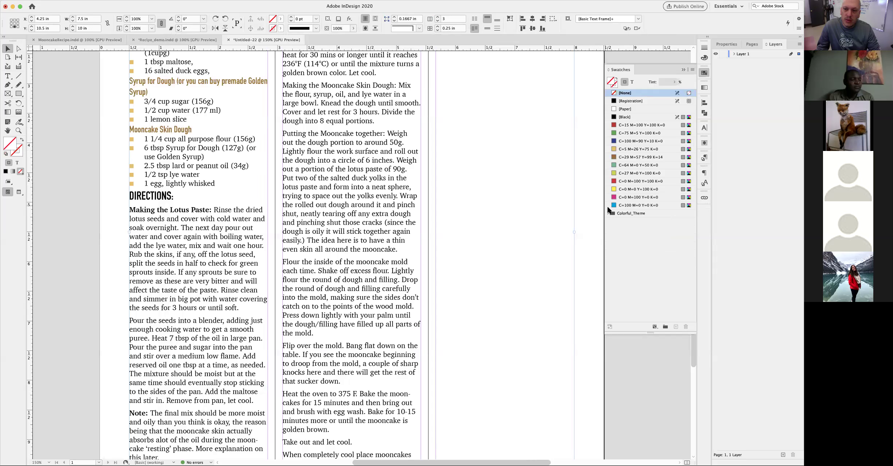
click(682, 69)
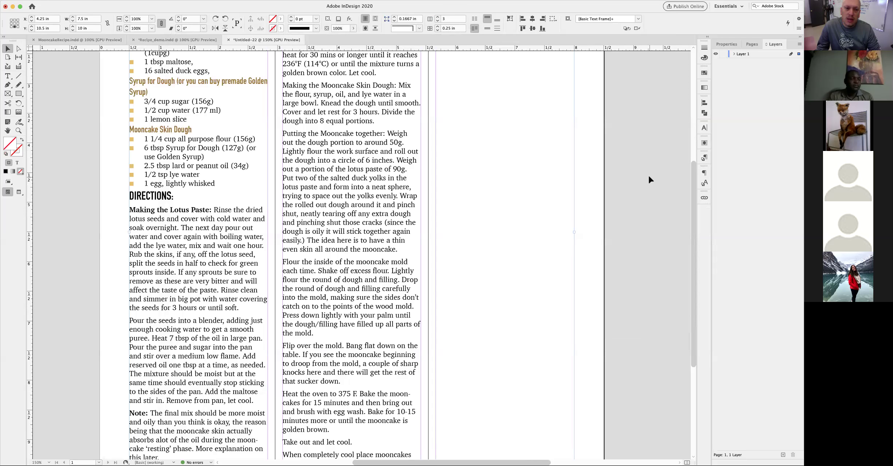
click(632, 281)
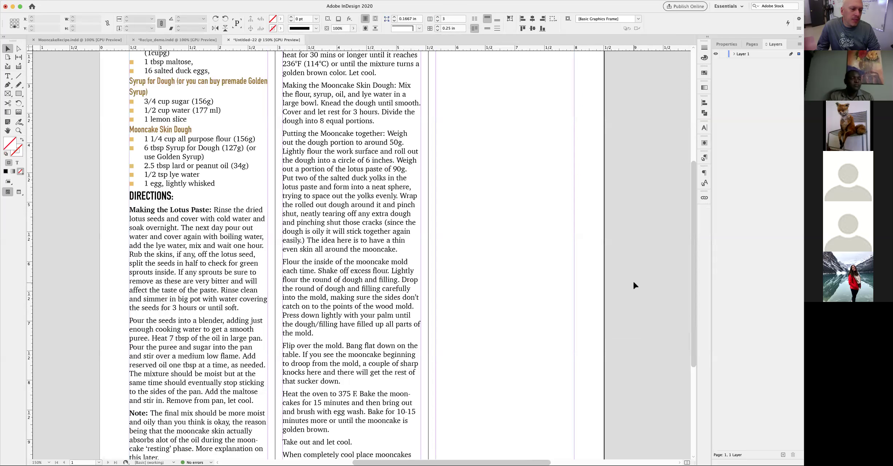
click(750, 44)
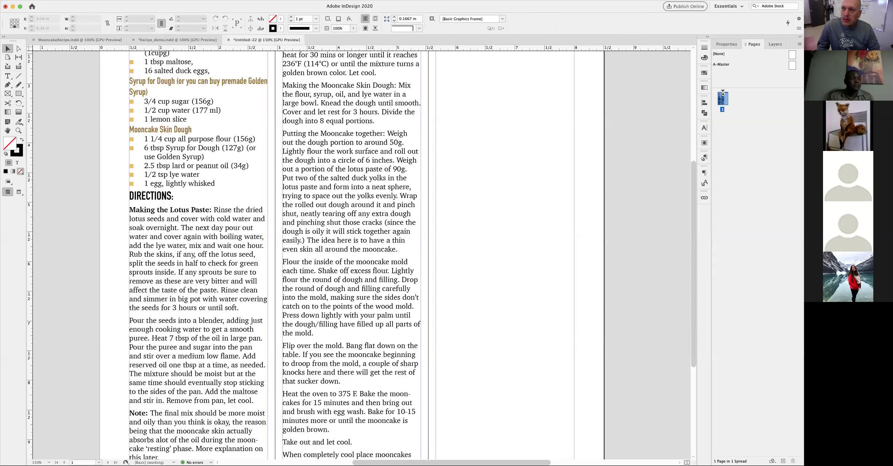
click(799, 44)
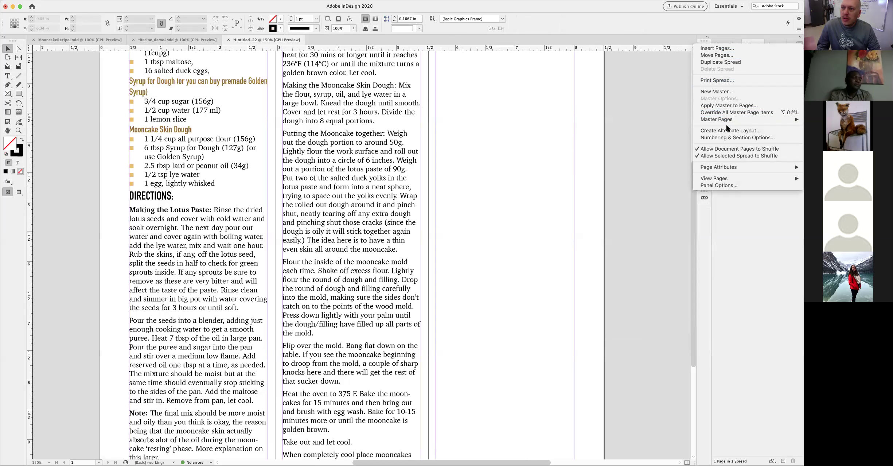
mouse_move(723, 119)
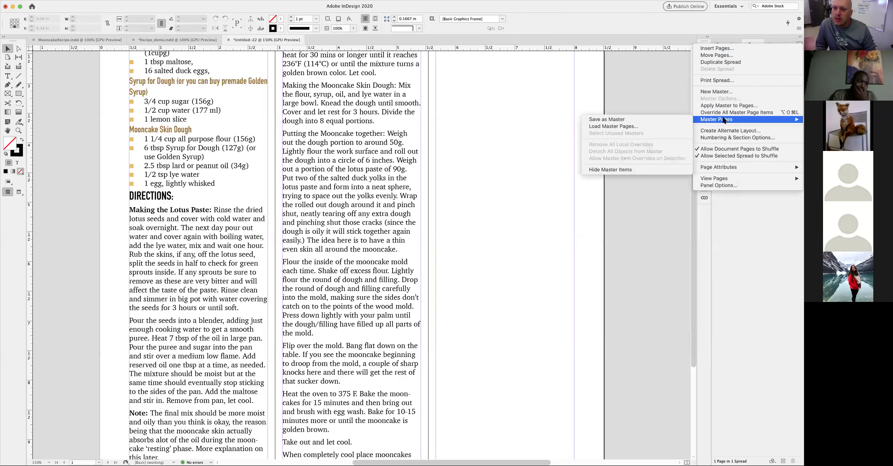
click(627, 126)
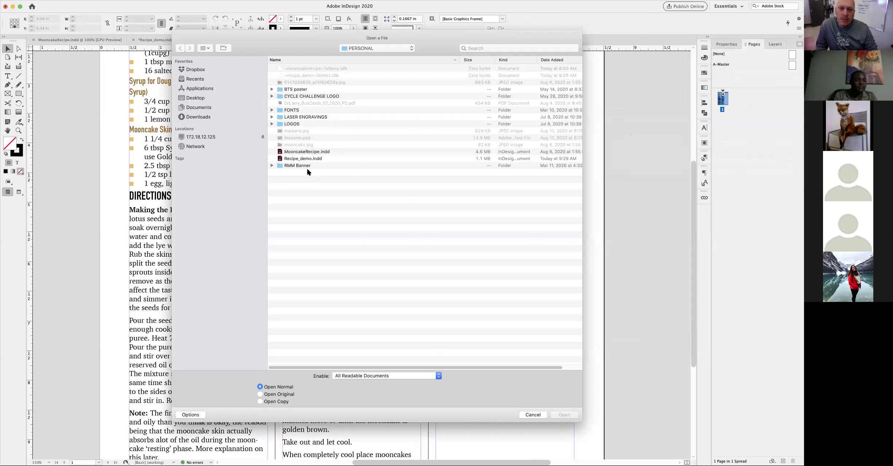
click(532, 414)
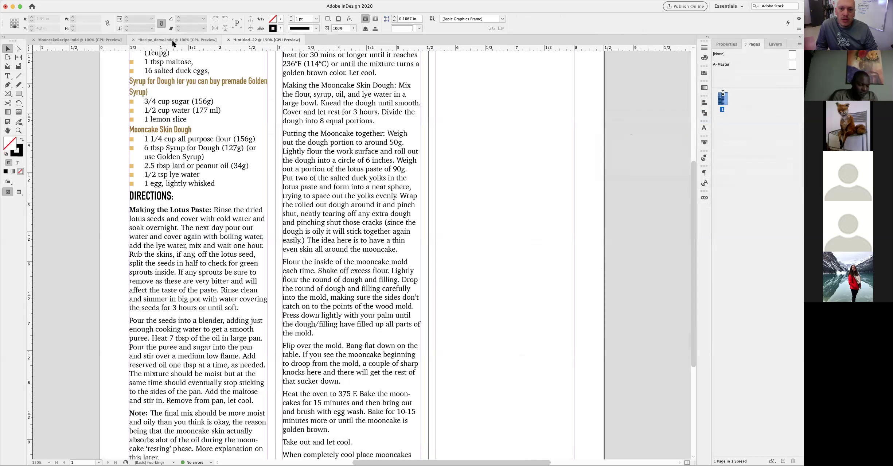
Set the HEADER paragraph style's character color to C=64 M=0 Y=50 K=0 in the untitled recipe document.
key(super+1)
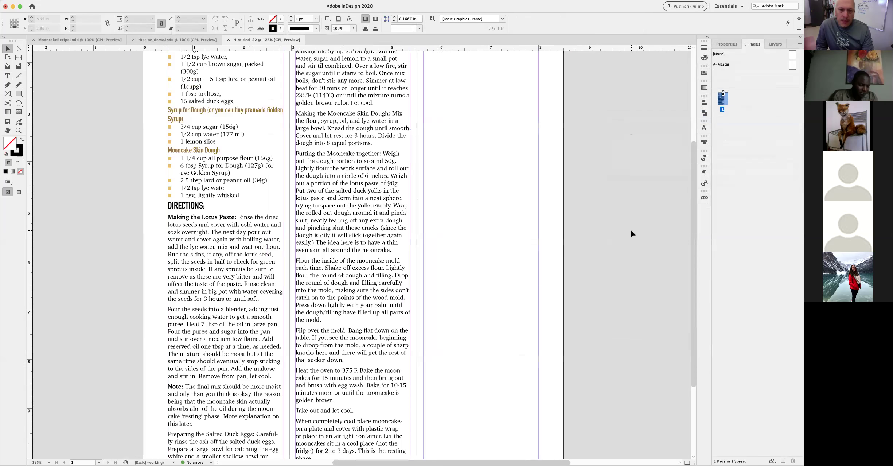
scroll(617, 229, left, 2)
scroll(440, 206, up, 2)
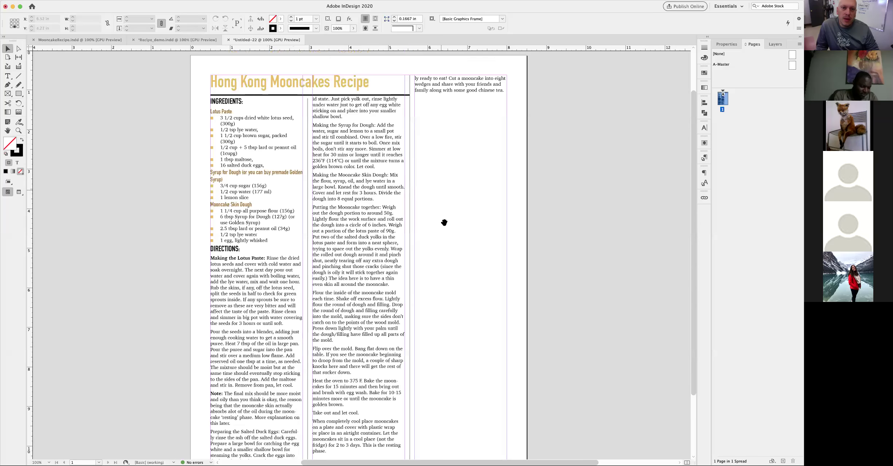
key(super+minus)
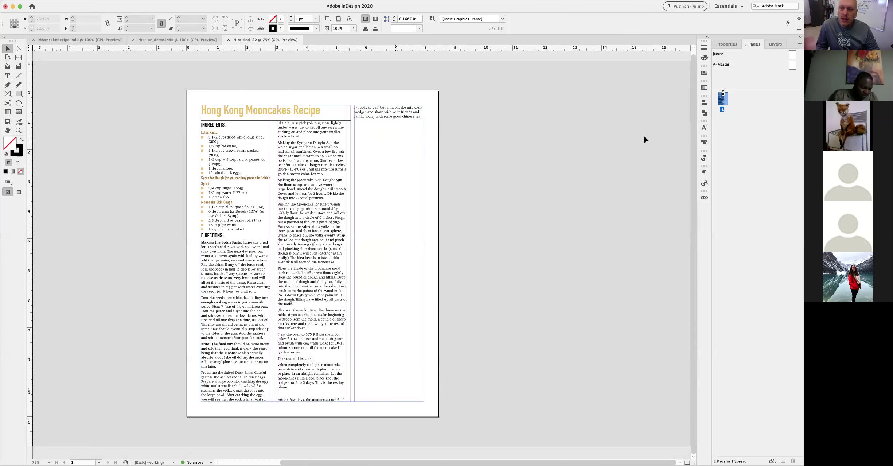
click(704, 159)
double_click(630, 203)
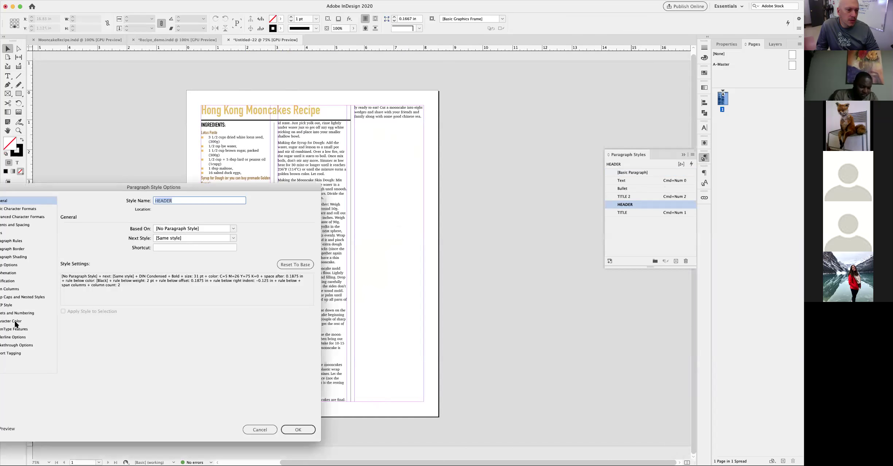
click(15, 322)
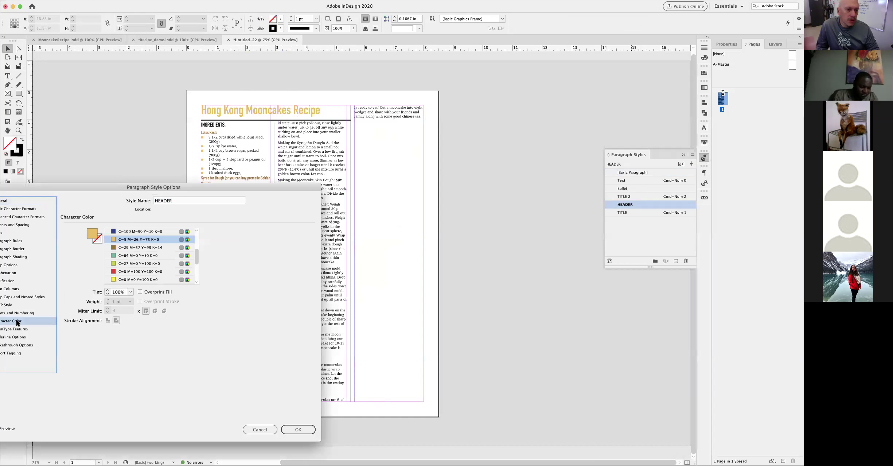
click(135, 256)
click(298, 430)
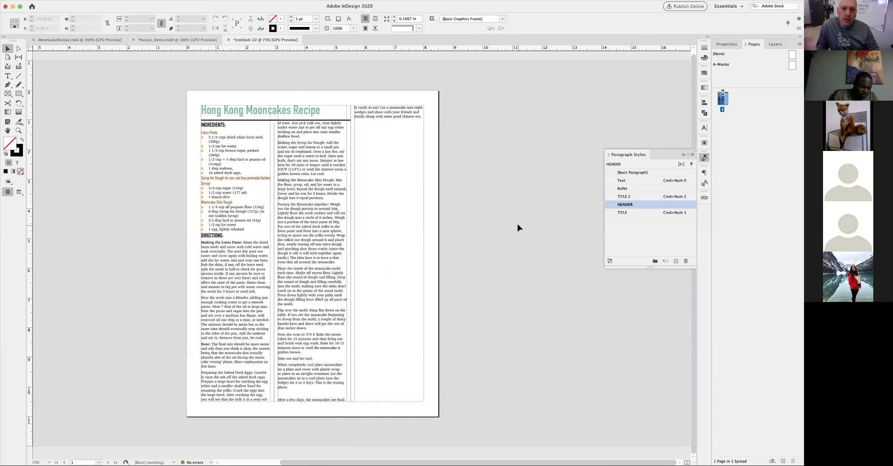
Compare the recipe title's color in Recipe_demo.indd with the title in the untitled document.
click(160, 40)
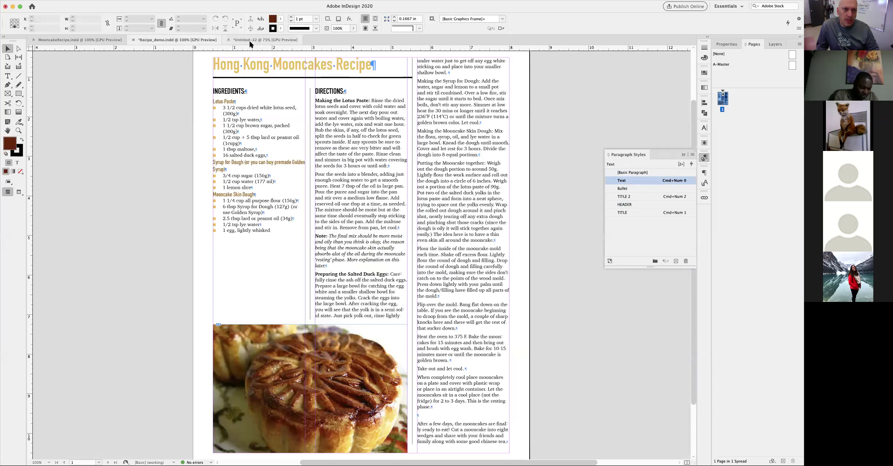
click(236, 40)
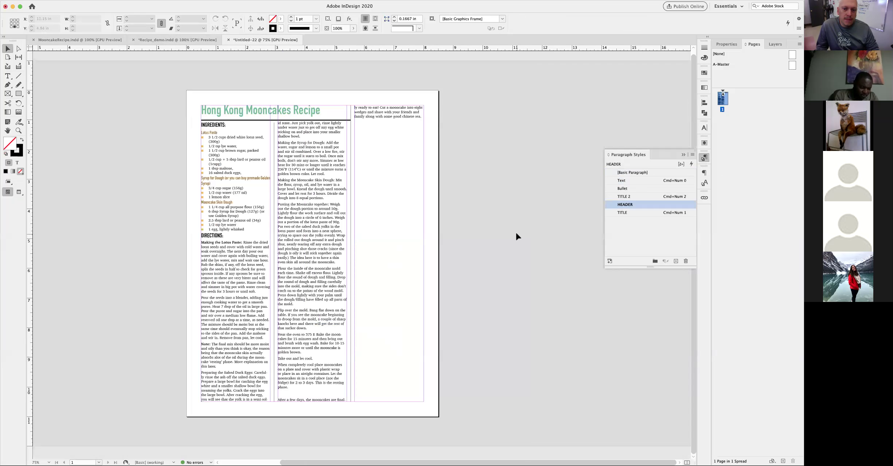